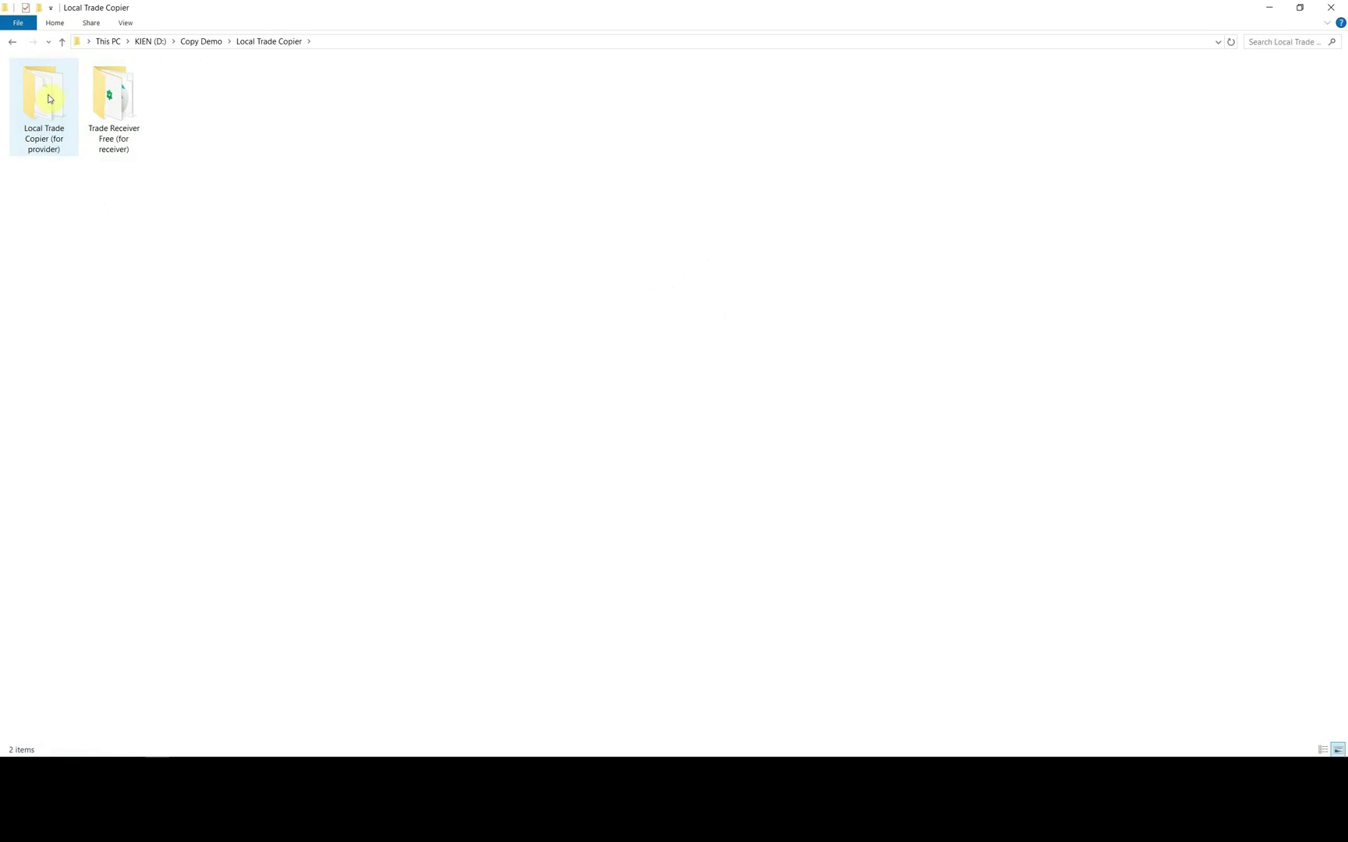
- Copy the AutoFxPro.com - Local Trade Copier.ex4 file from the provider copier folder
double_click(44, 110)
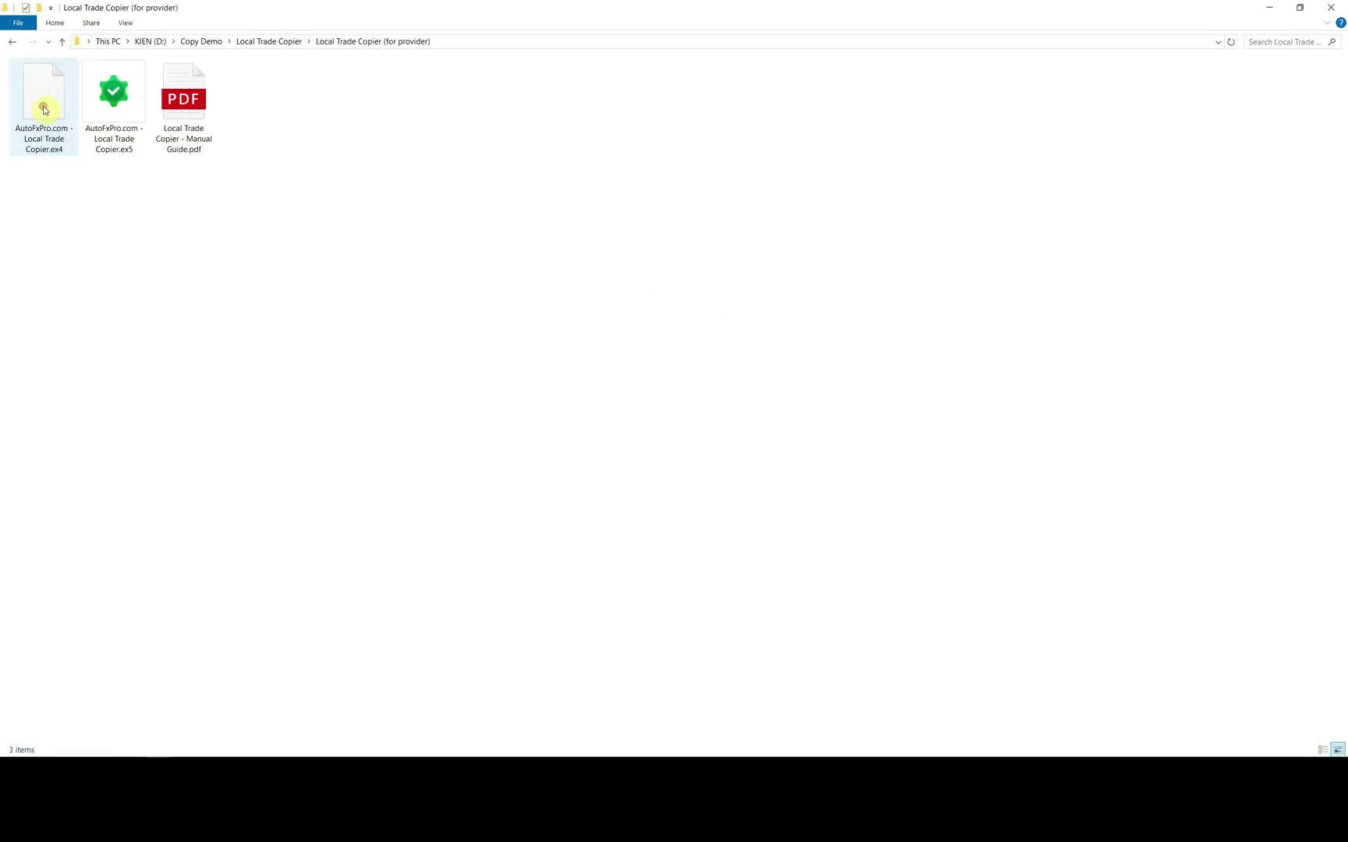
right_click(51, 146)
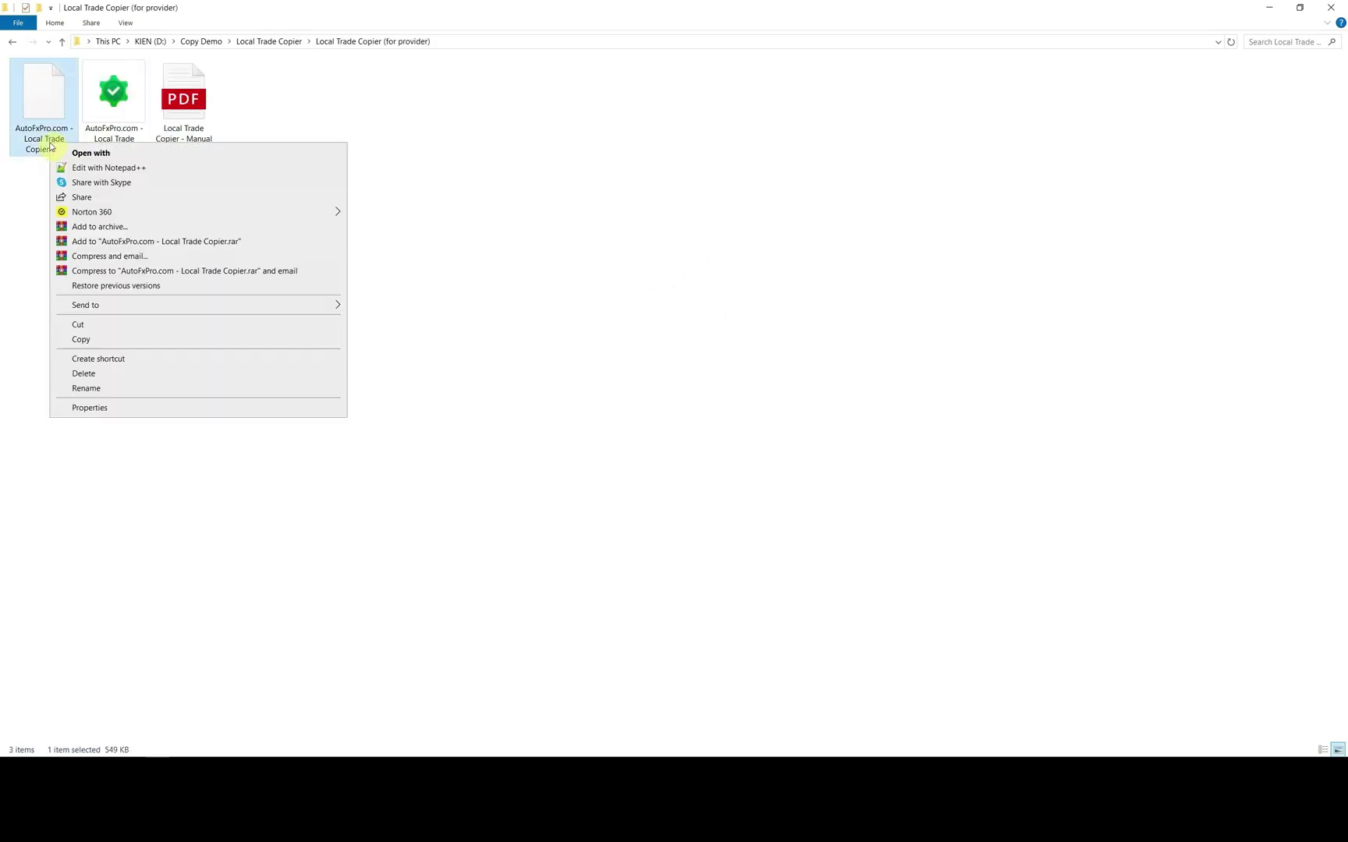
click(100, 342)
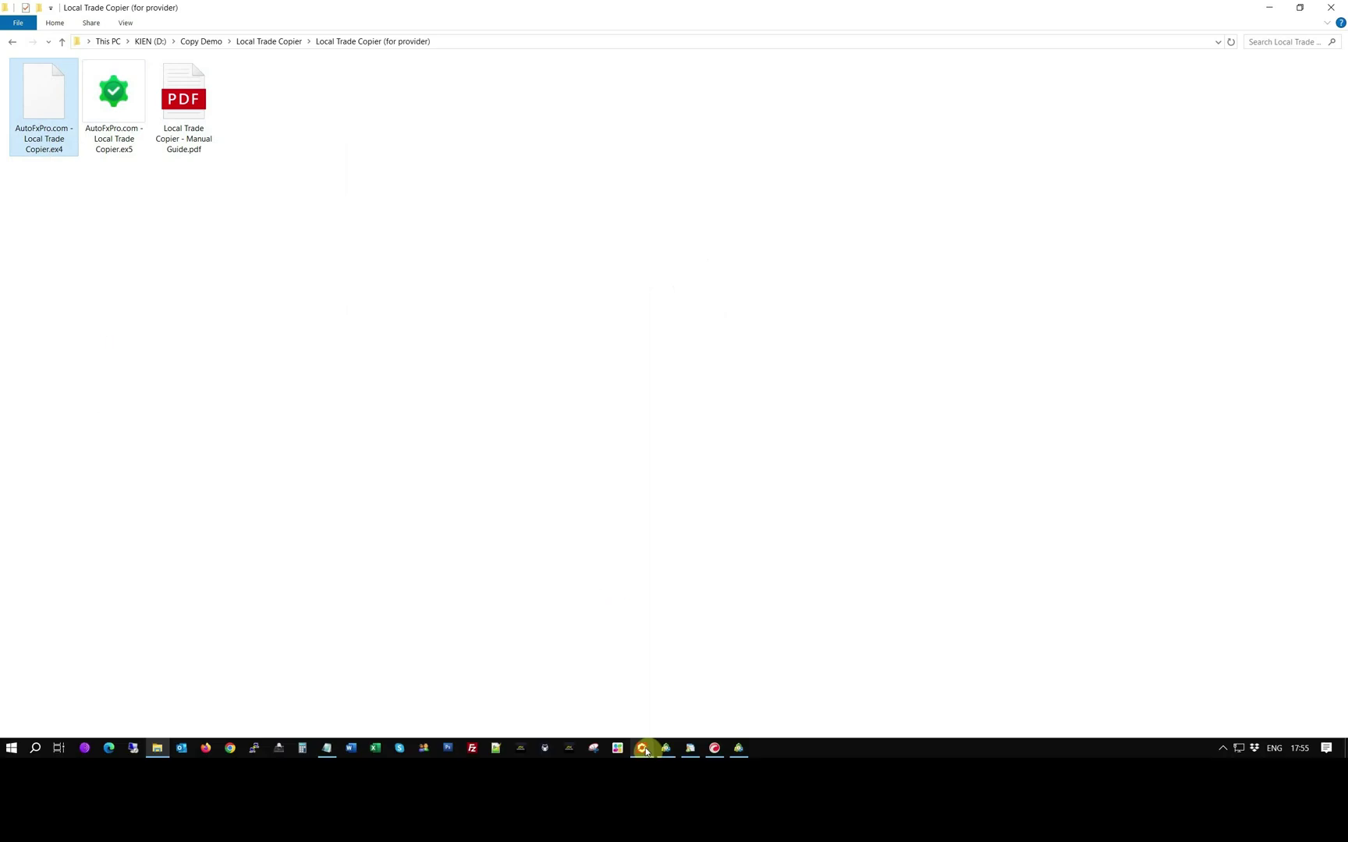
- Paste the copier file into the MetaTrader 4 data folder's MQL4\Experts folder
click(641, 749)
click(343, 180)
click(24, 22)
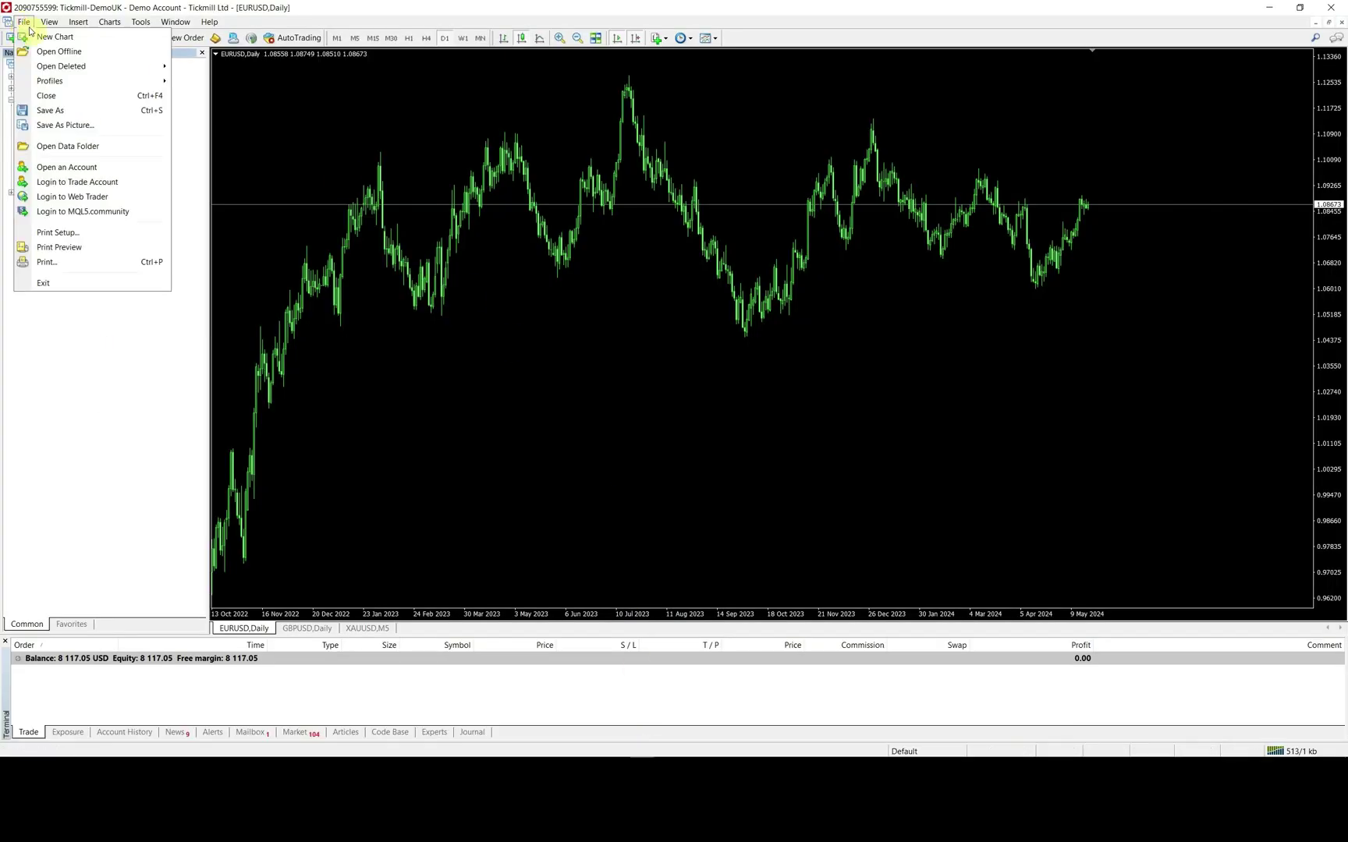
click(80, 150)
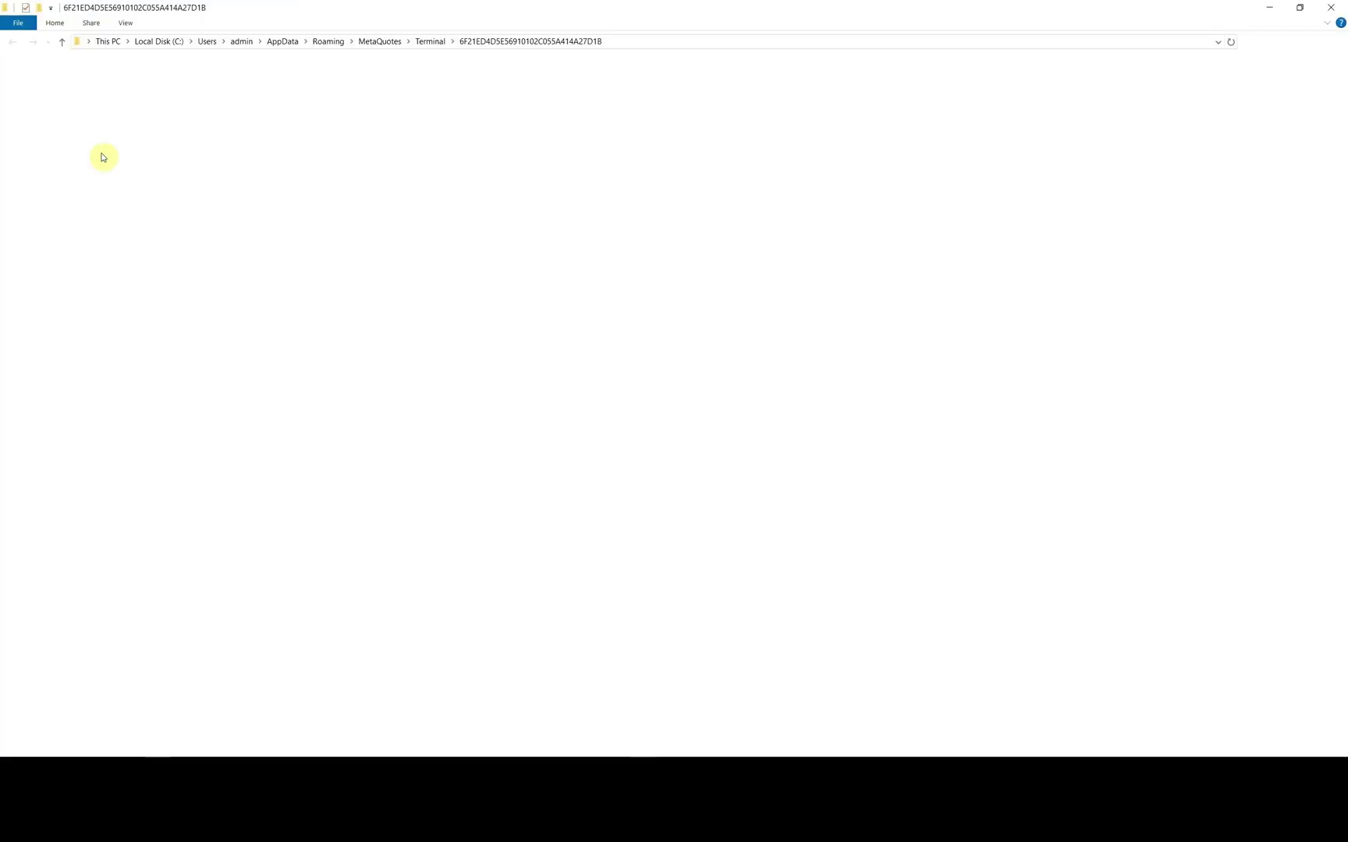
double_click(37, 141)
double_click(33, 114)
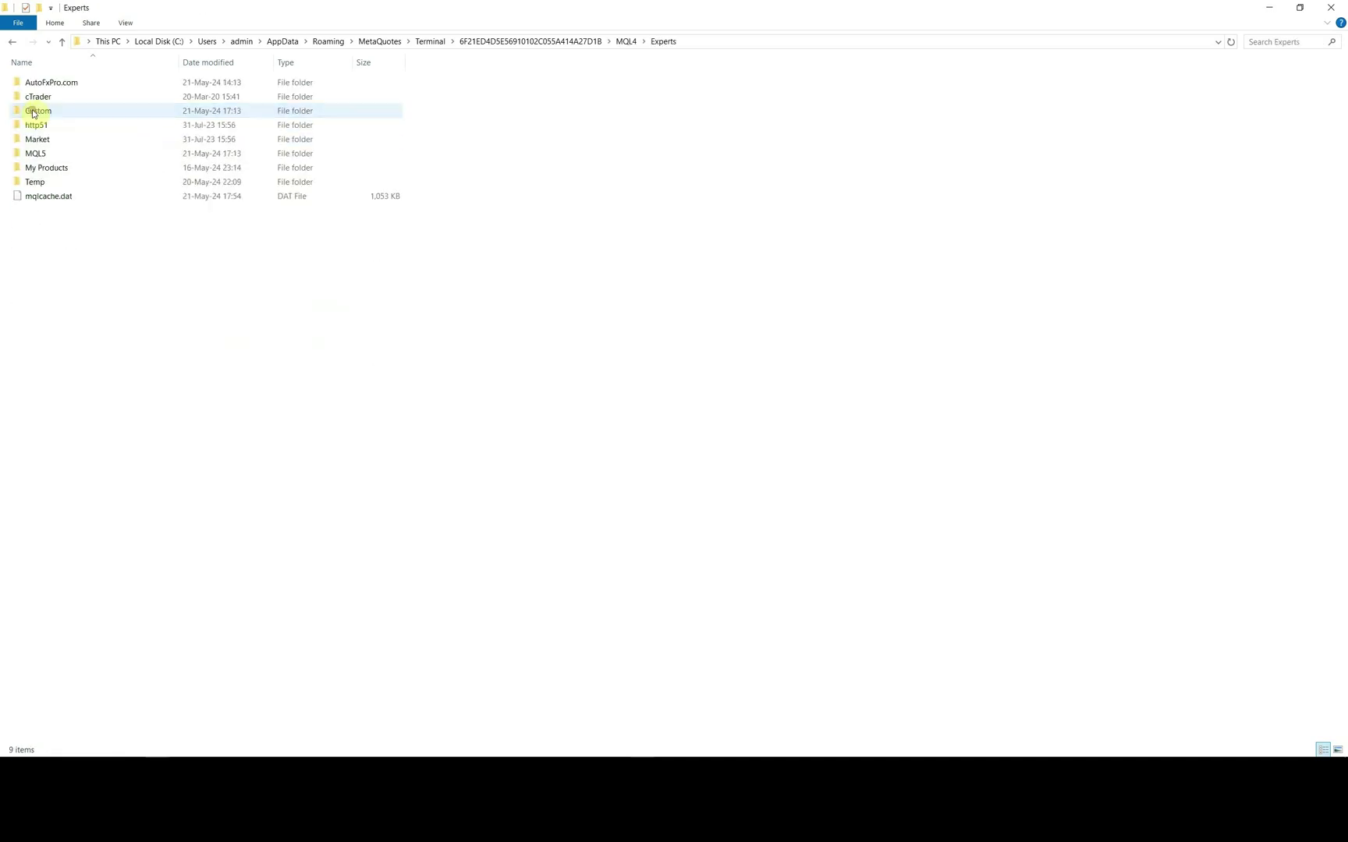
right_click(99, 220)
click(154, 312)
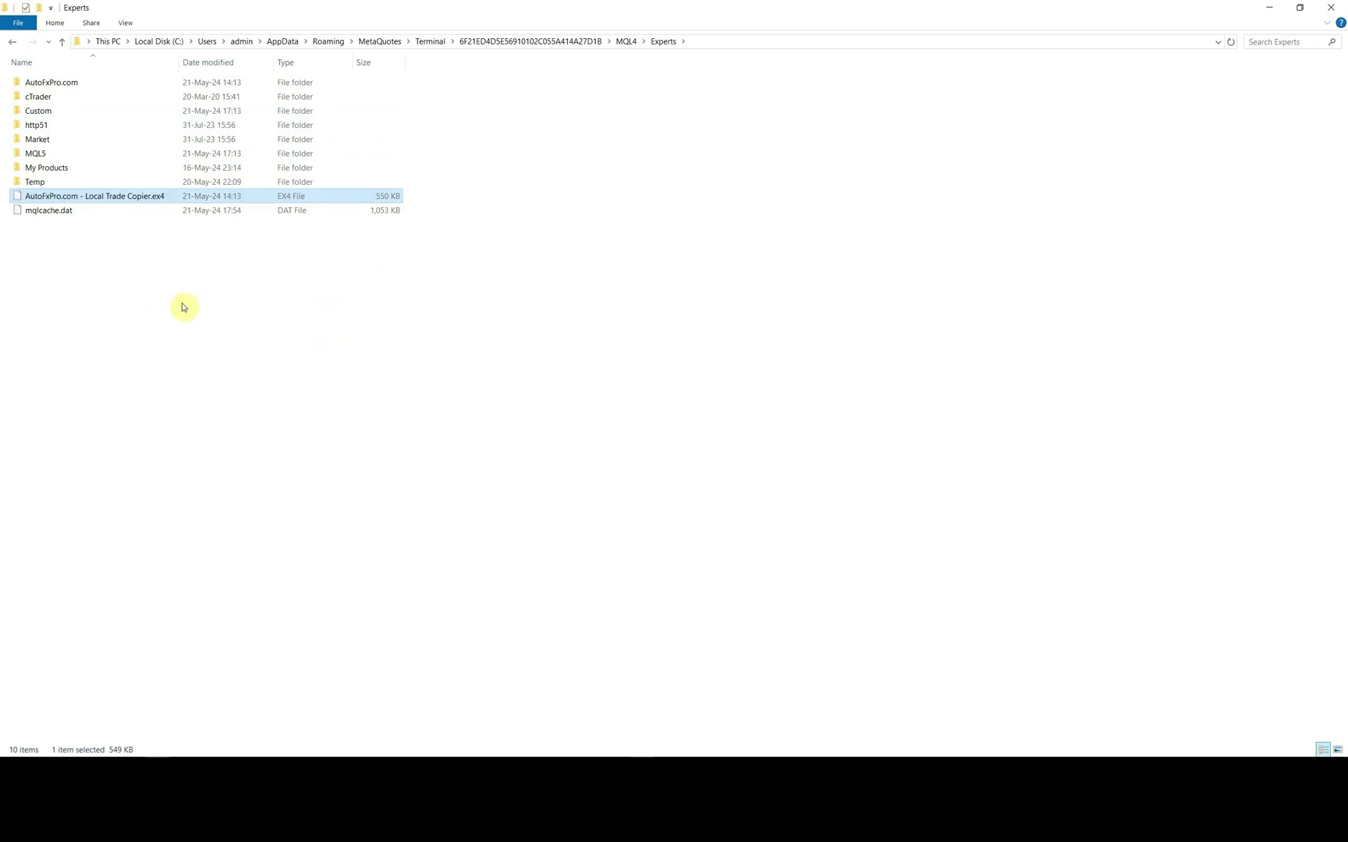
- Close the Experts folder and refresh Expert Advisors so Local Trade Copier appears
click(1330, 8)
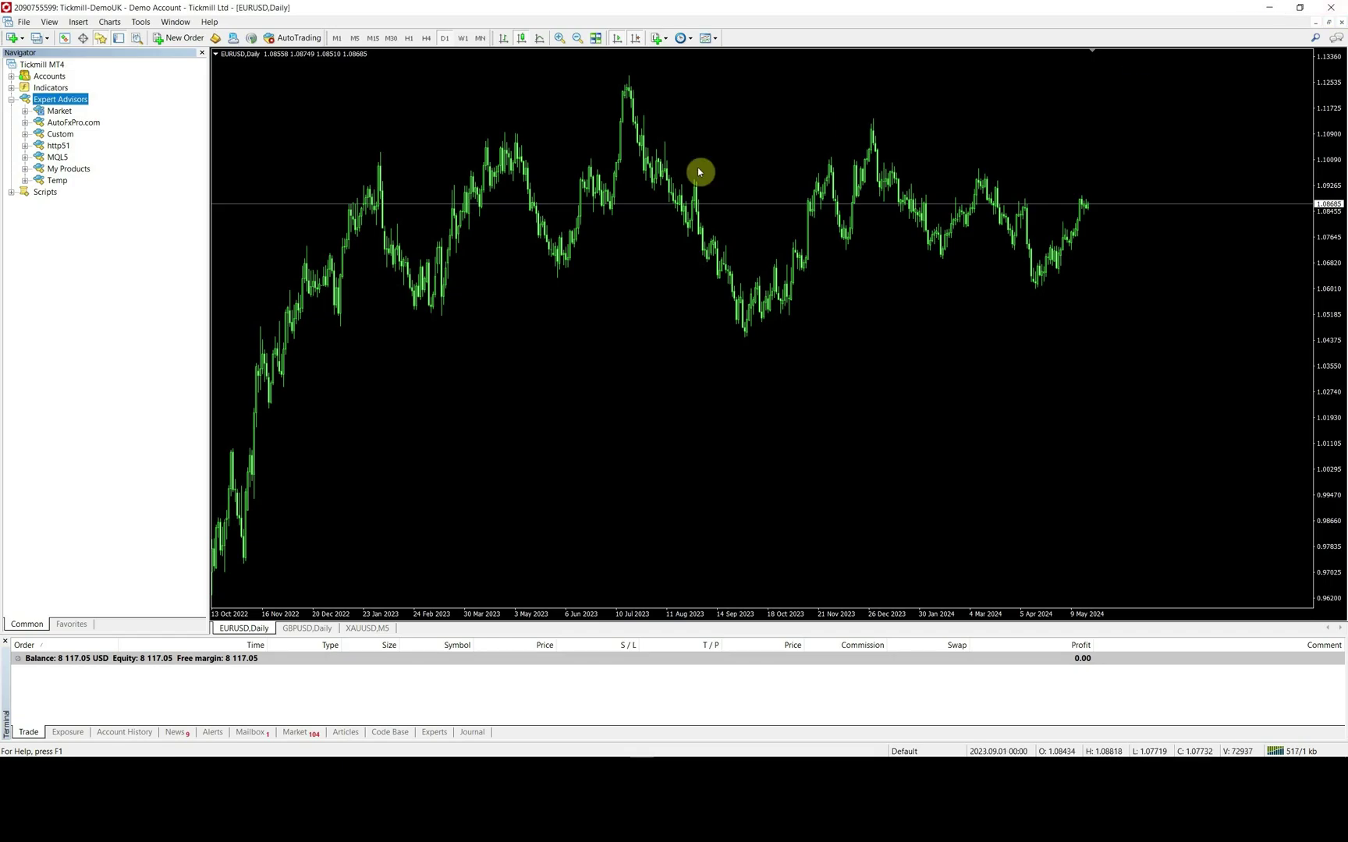
right_click(82, 103)
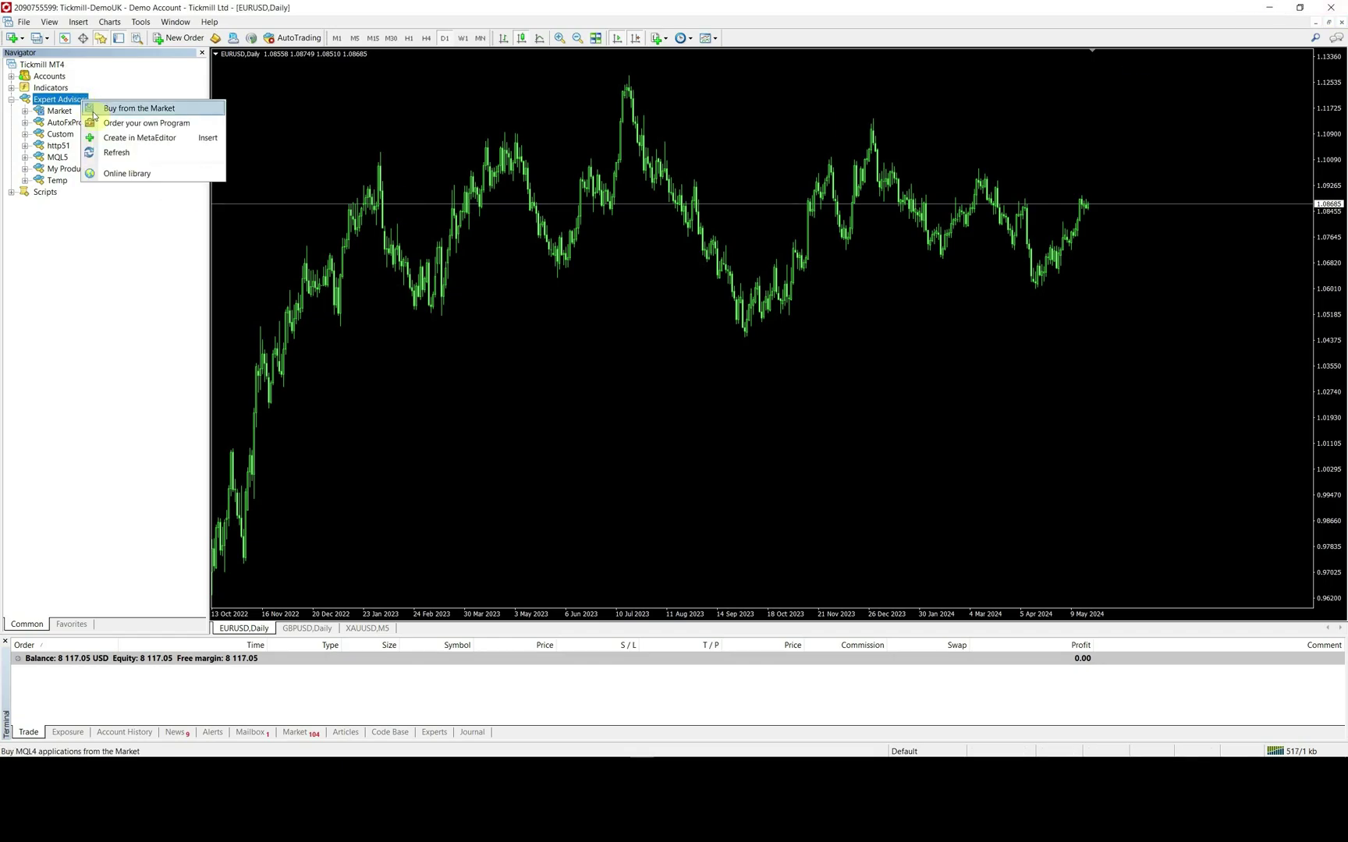
click(114, 156)
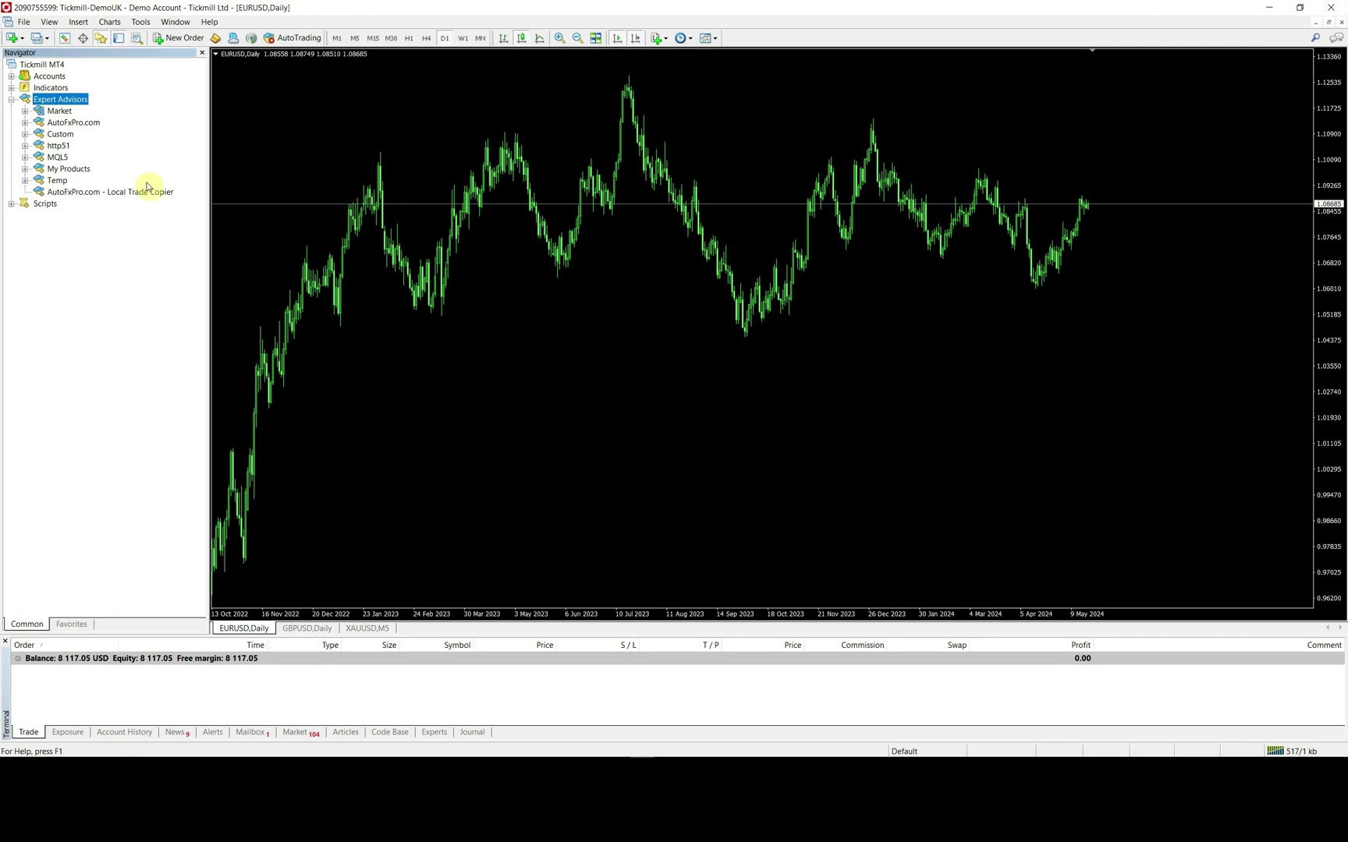
click(150, 192)
click(142, 22)
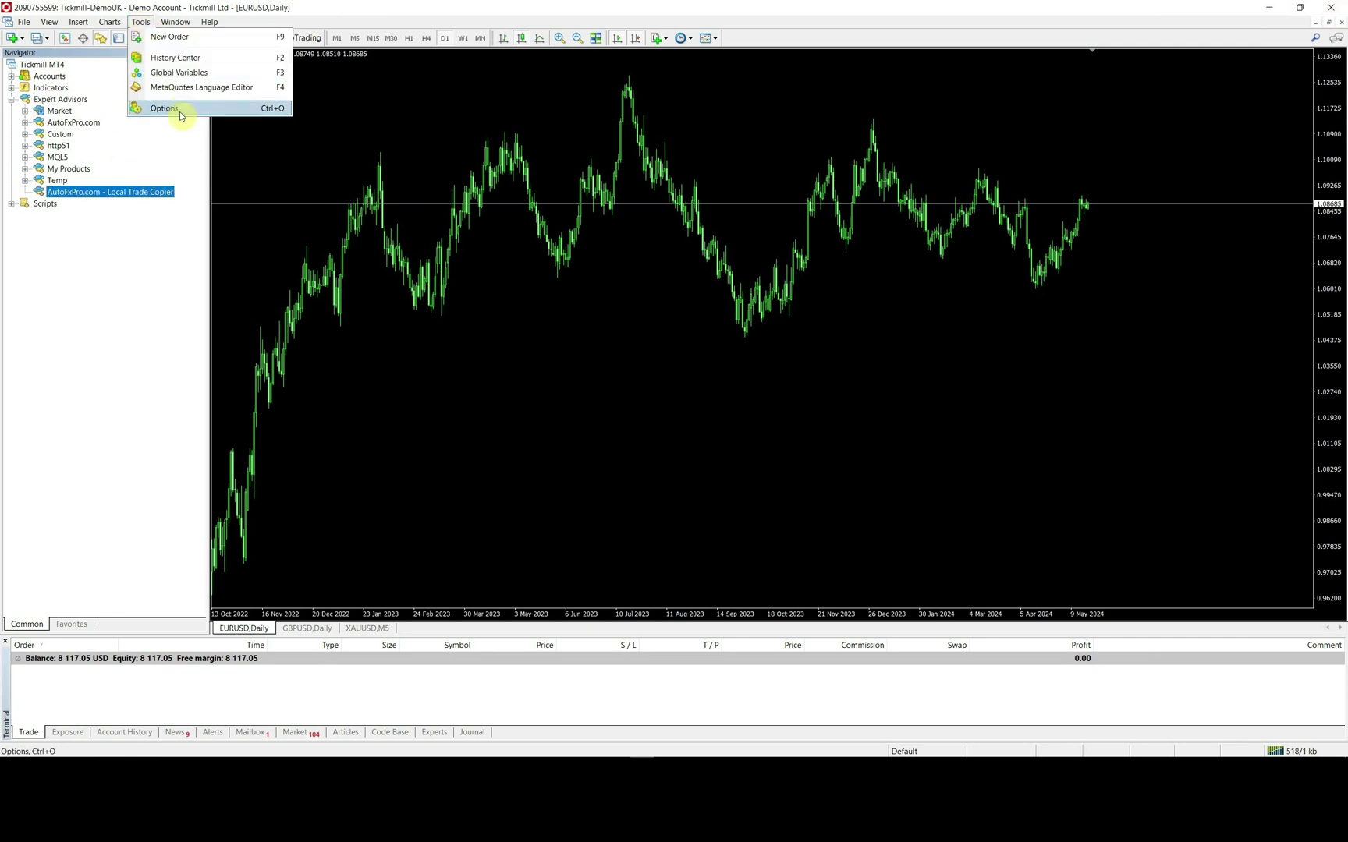
click(176, 107)
click(499, 318)
click(499, 380)
click(499, 396)
click(530, 414)
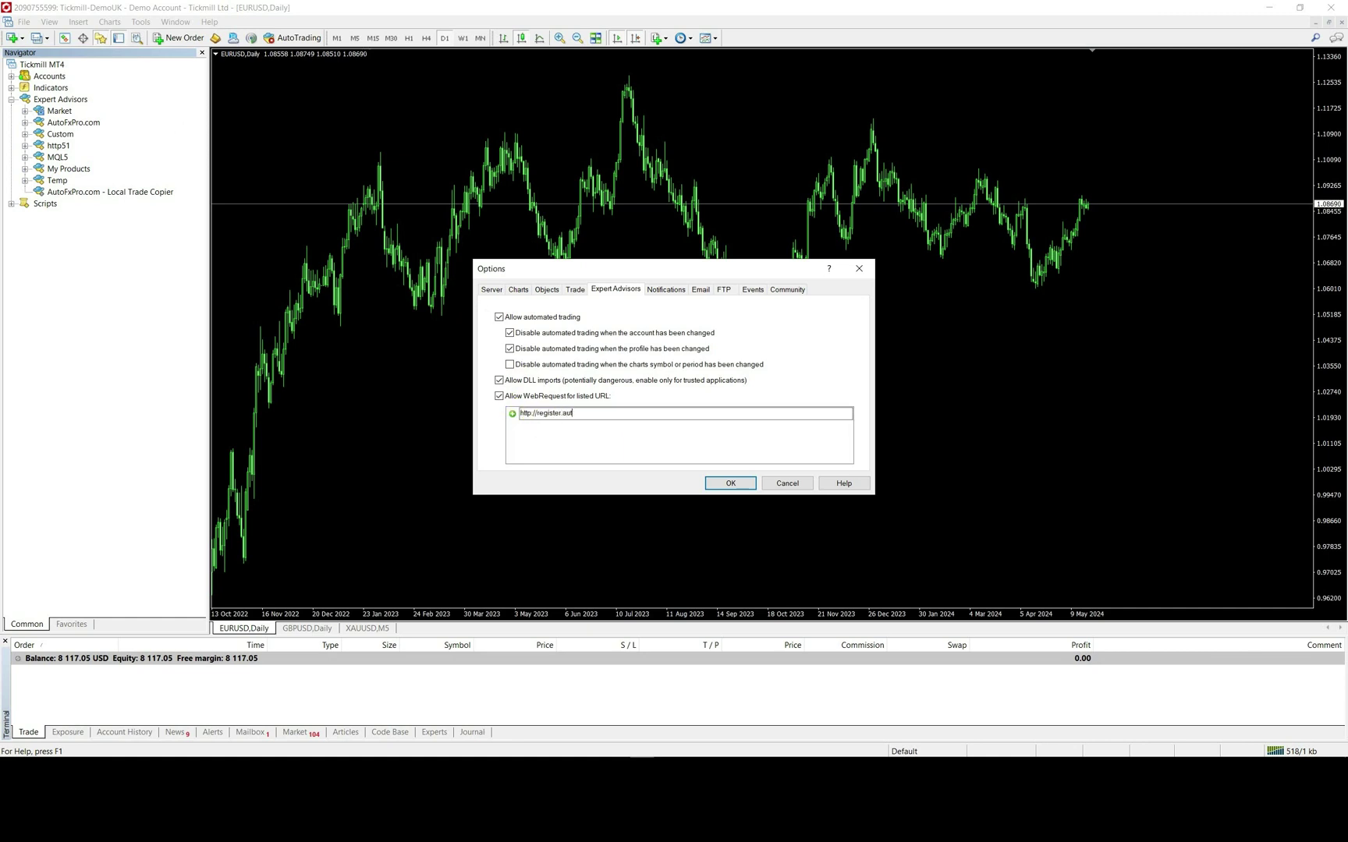
text(com)
key(Return)
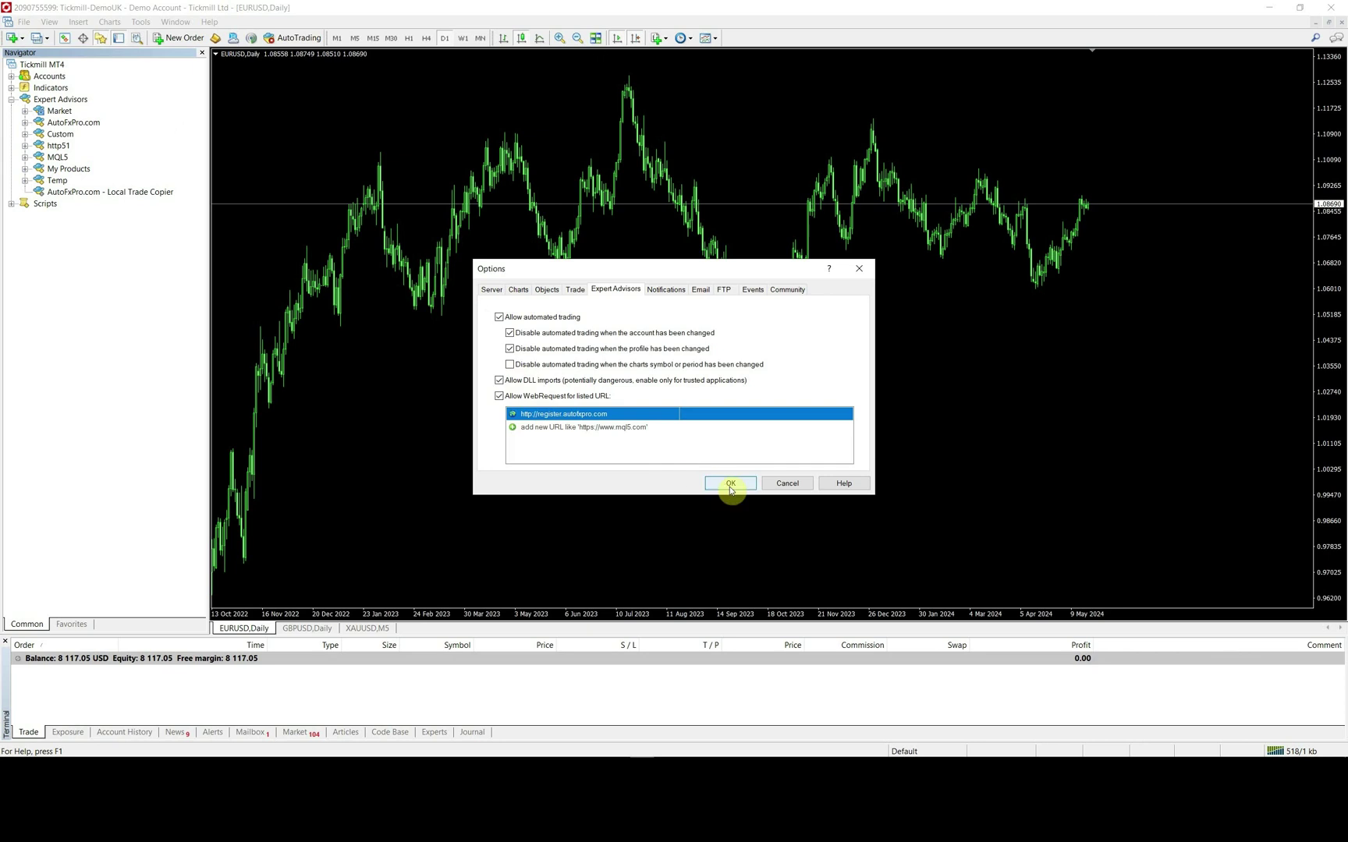
- Attach Local Trade Copier to the EURUSD chart and paste the registration e-mail into Email_Address
click(730, 482)
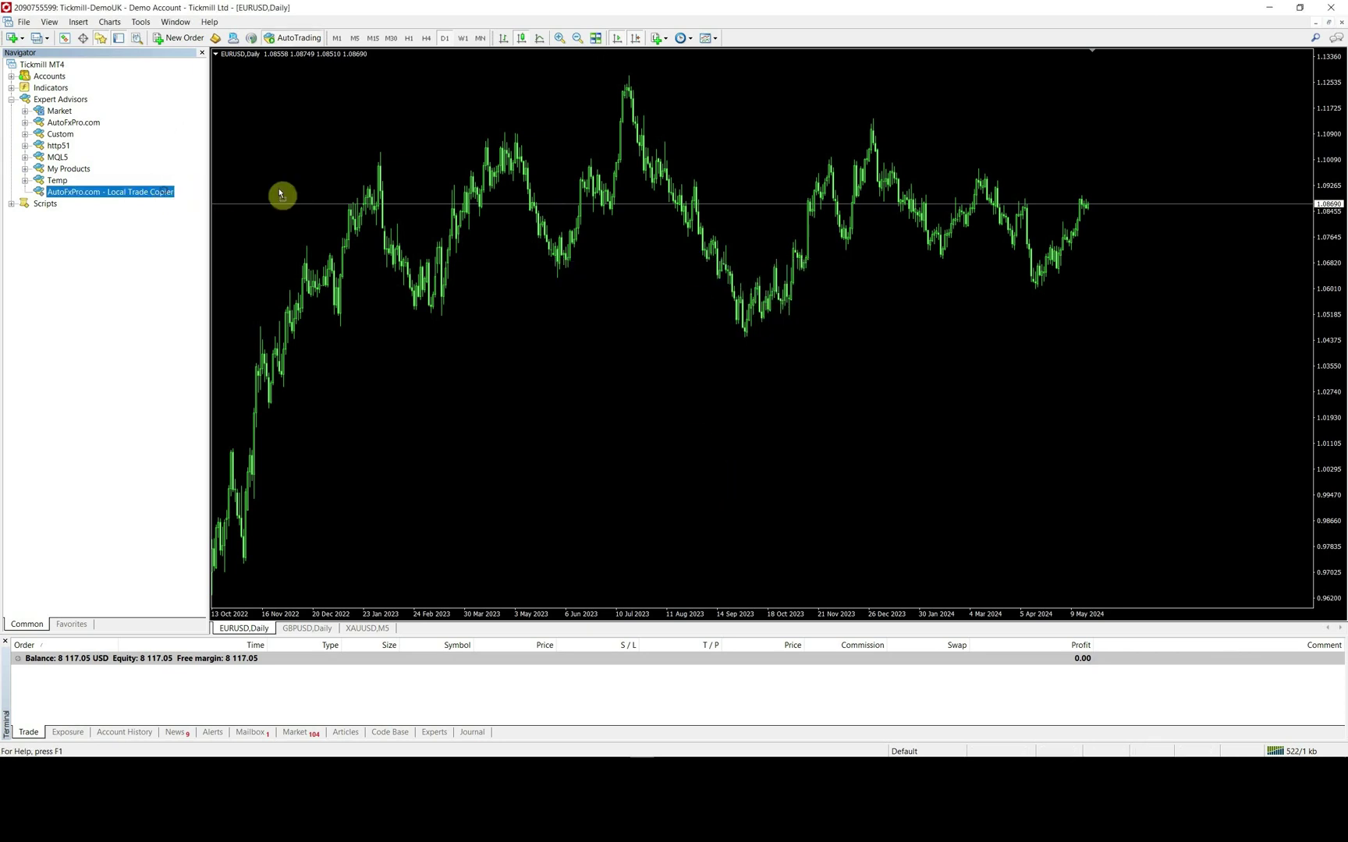
drag(109, 192, 356, 174)
click(636, 187)
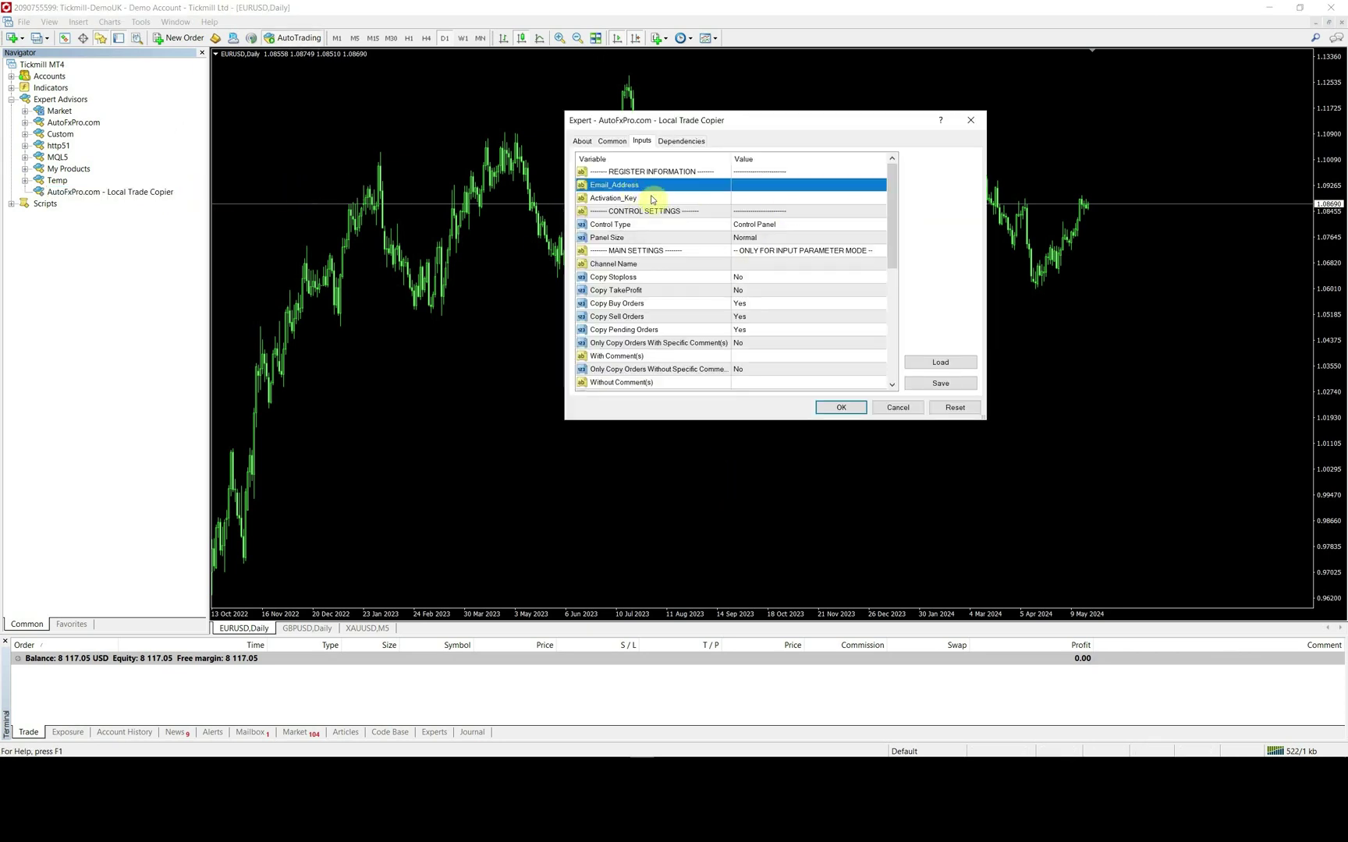
click(403, 751)
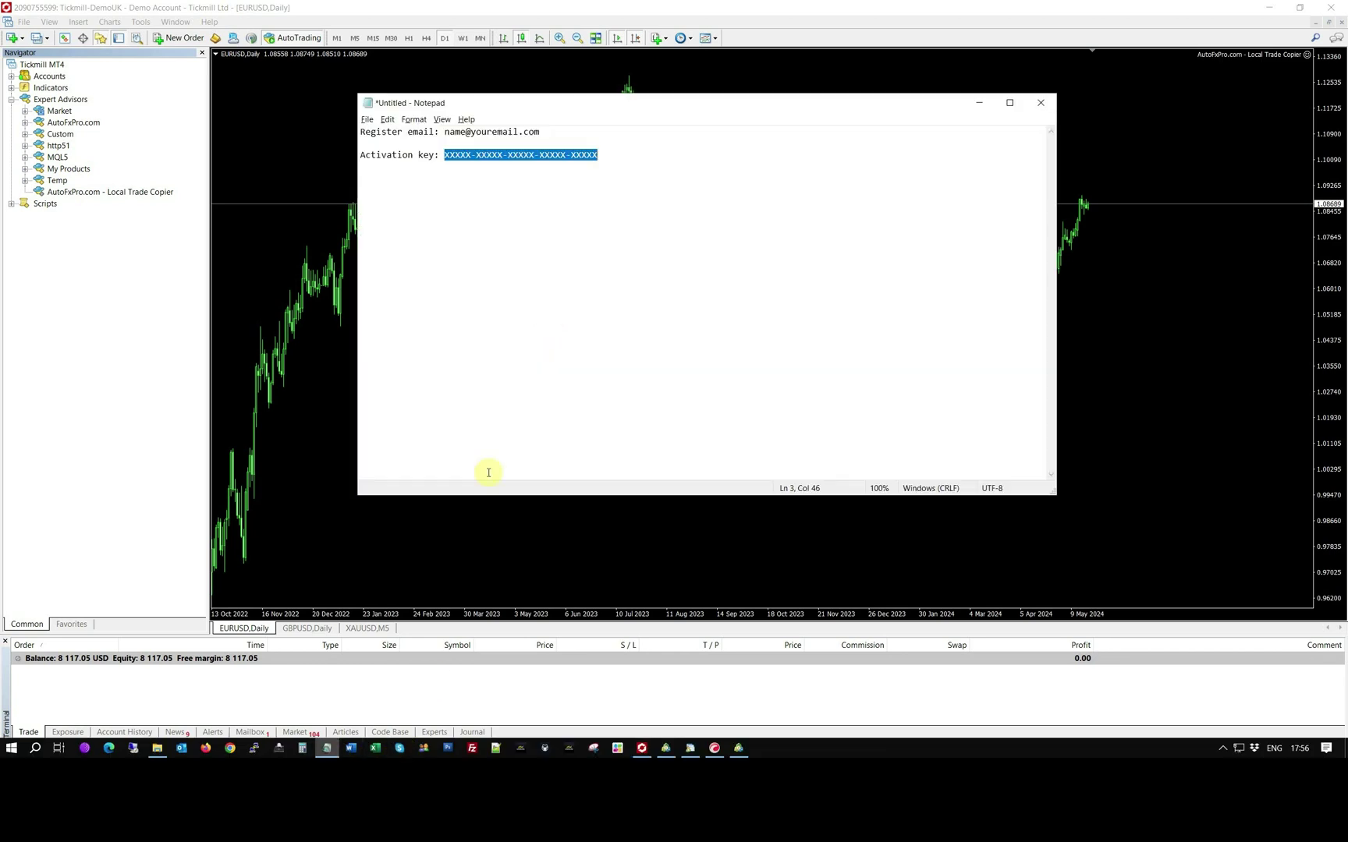
drag(541, 132, 463, 133)
key(ctrl+c)
click(979, 102)
click(765, 184)
key(ctrl+v)
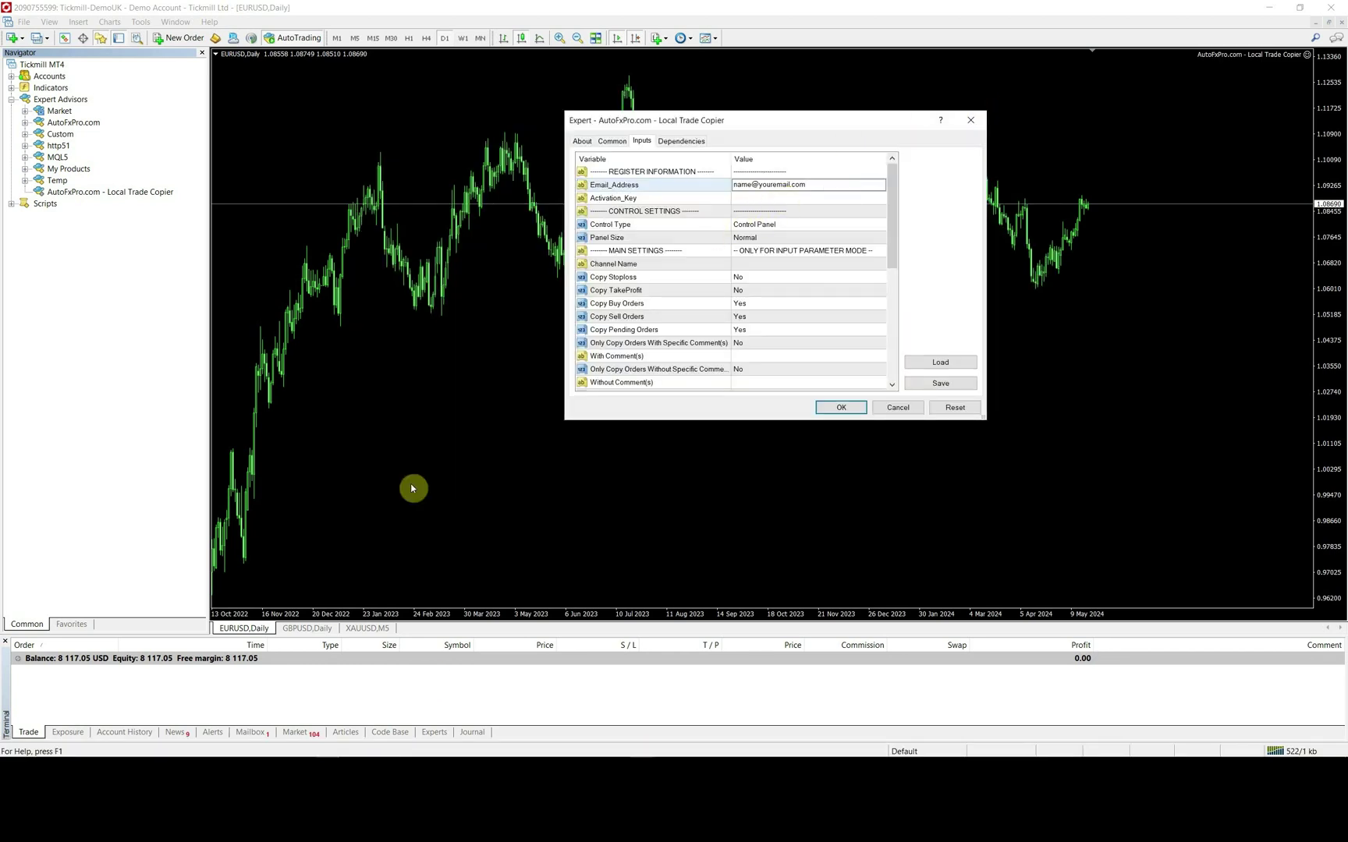
- Copy the activation key from the notes and paste it into Activation_Key
click(343, 748)
drag(442, 154, 599, 154)
right_click(593, 155)
click(603, 185)
click(979, 102)
click(784, 203)
key(ctrl+v)
click(784, 211)
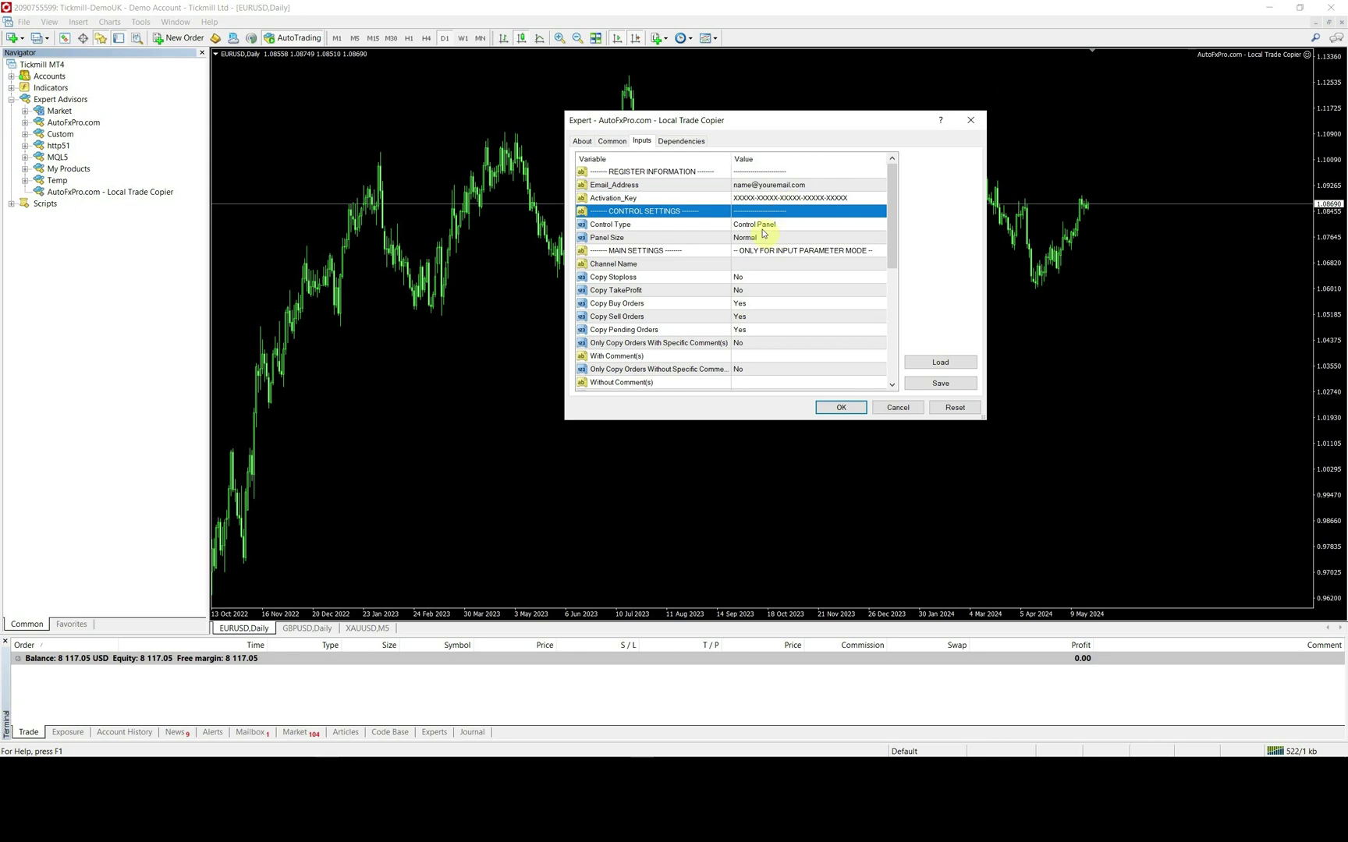
- Review the Control Type and Panel Size inputs, then confirm to start the copier
click(780, 225)
click(780, 237)
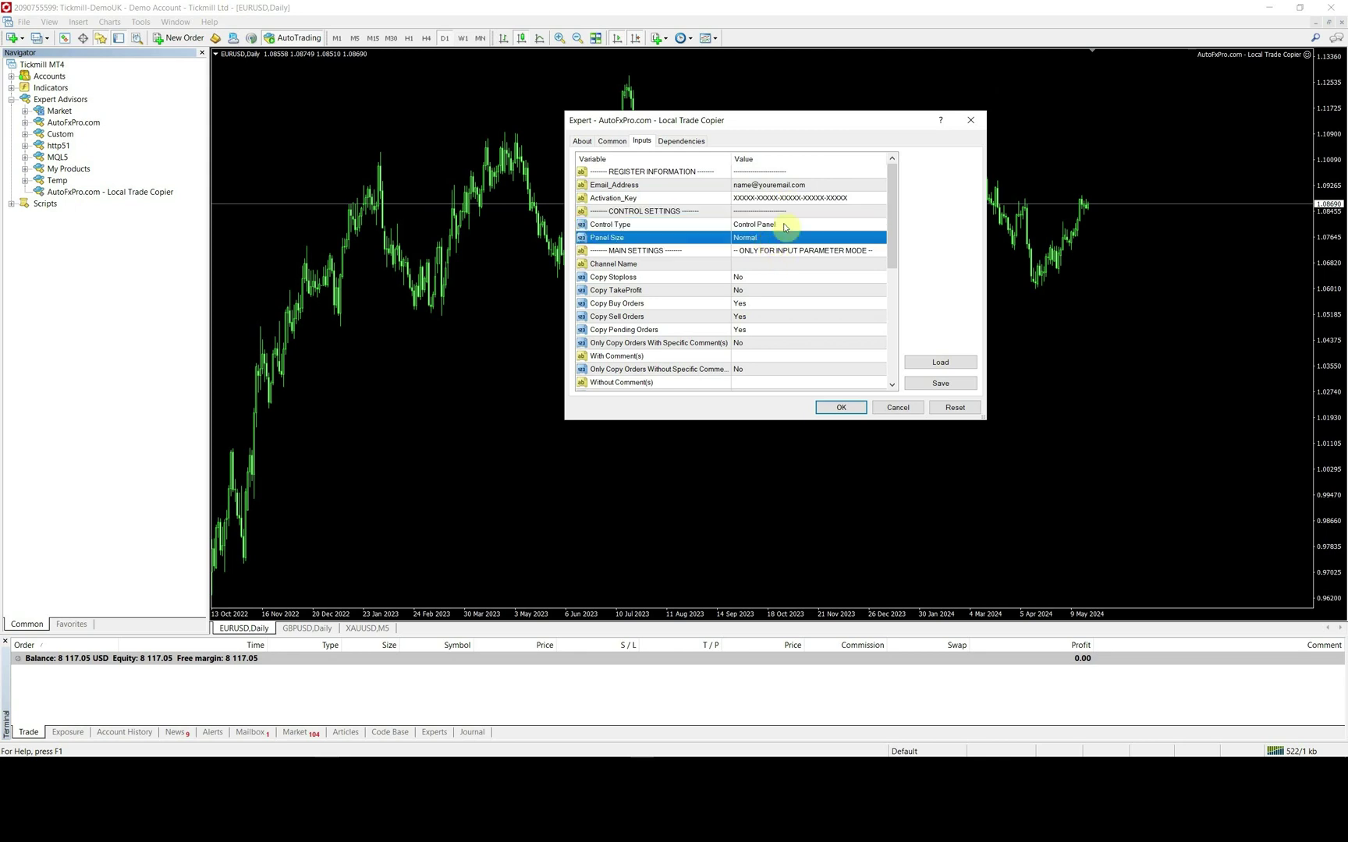
click(785, 226)
scroll(786, 273, down, 3)
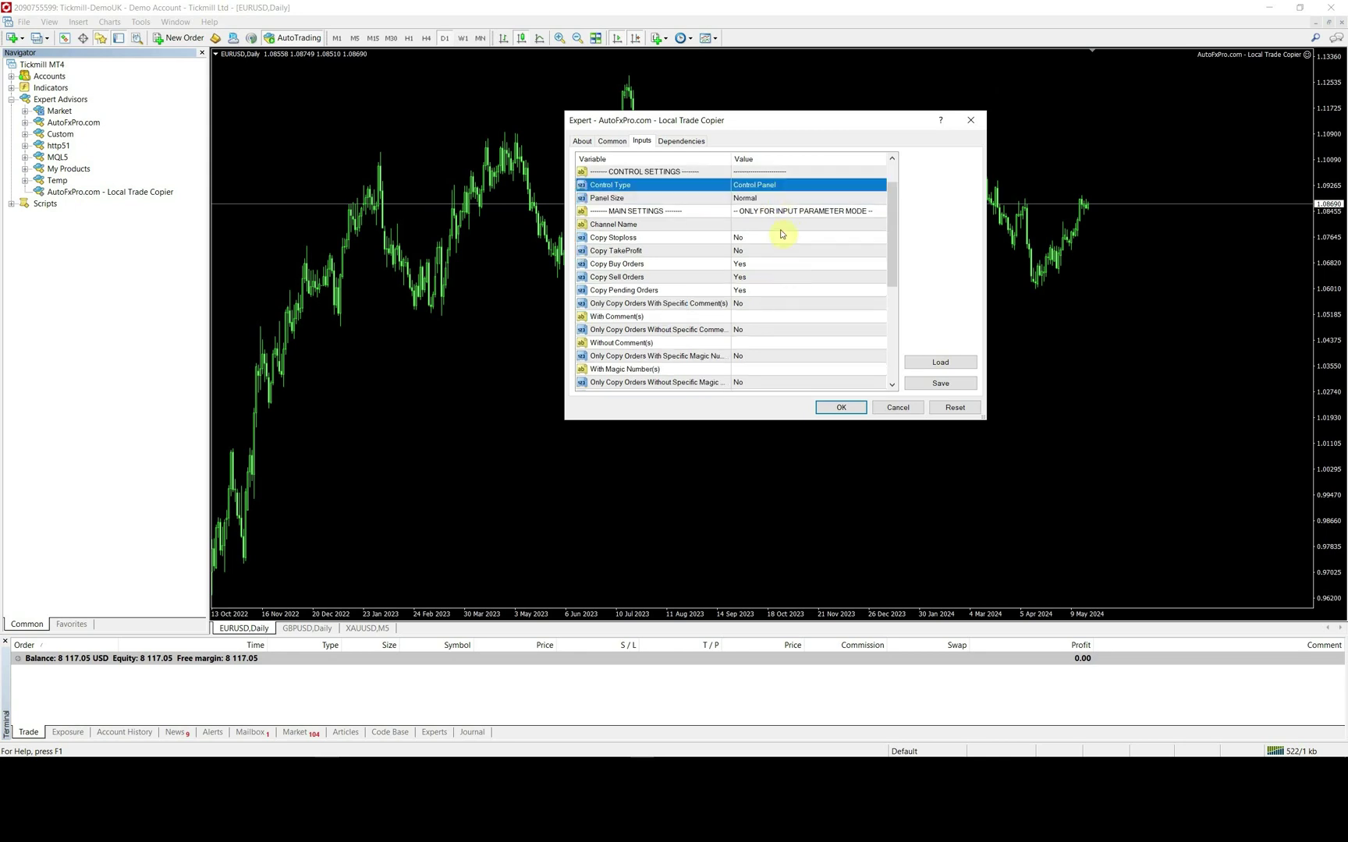
key(Down)
key(Down)
scroll(808, 282, down, 3)
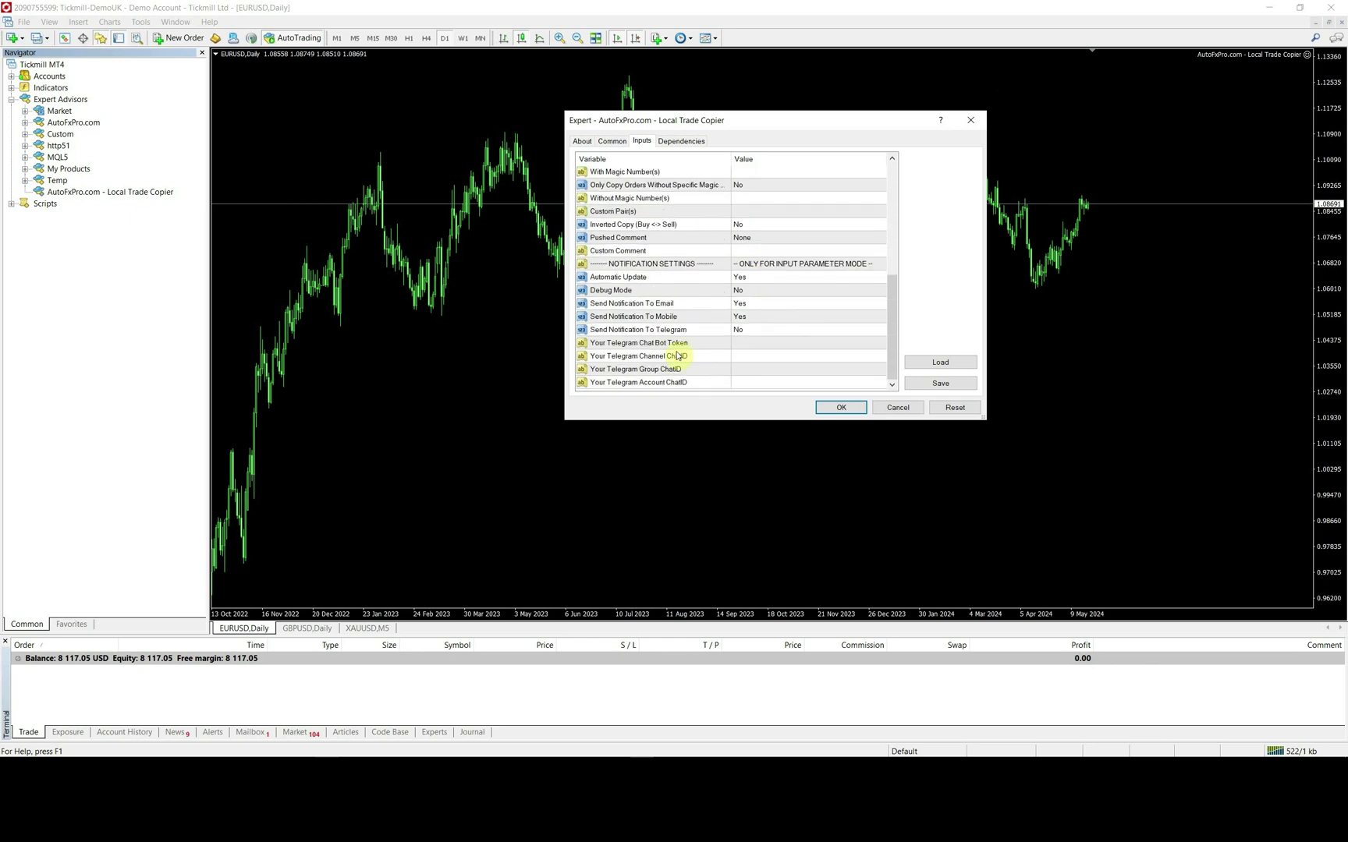
scroll(792, 308, up, 4)
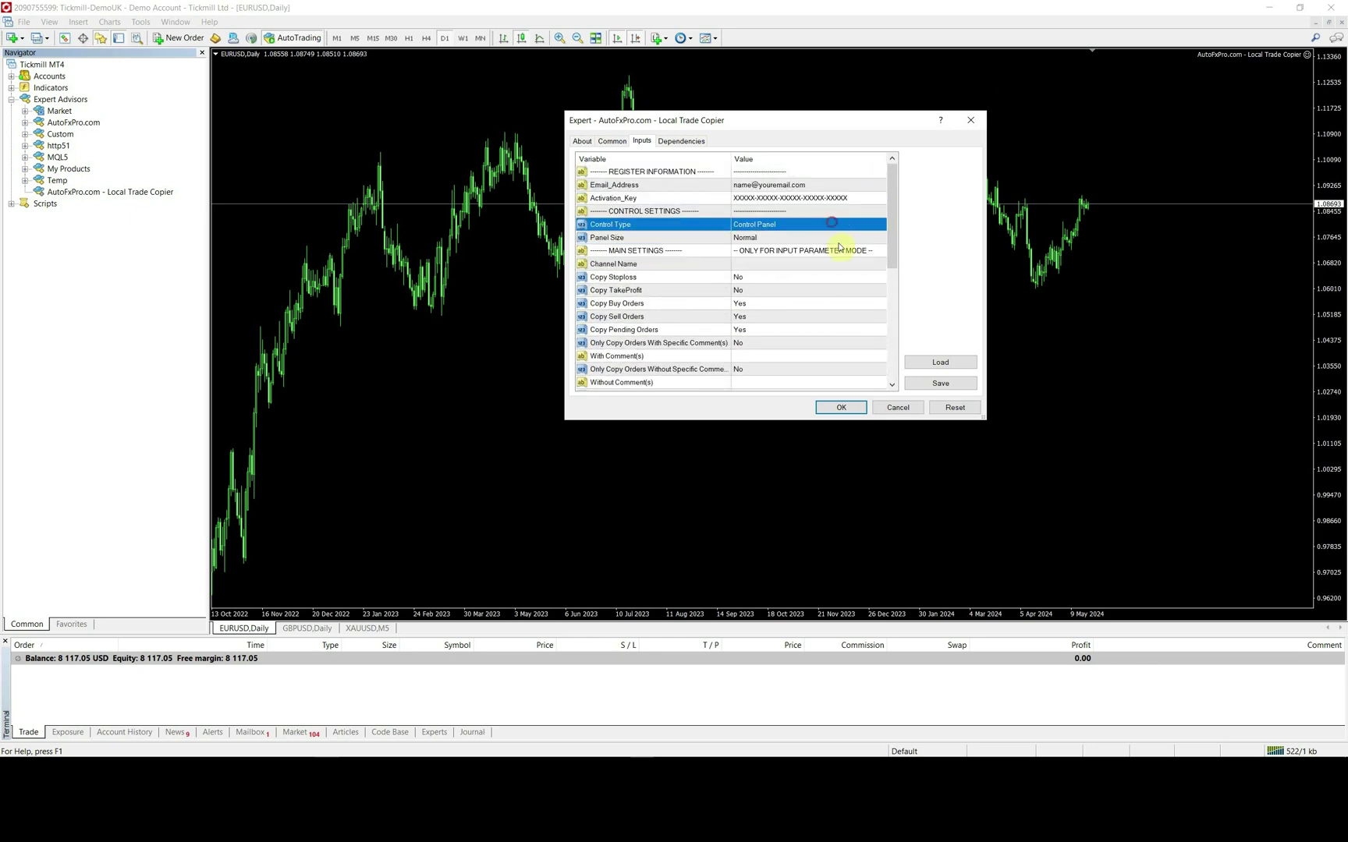
click(840, 406)
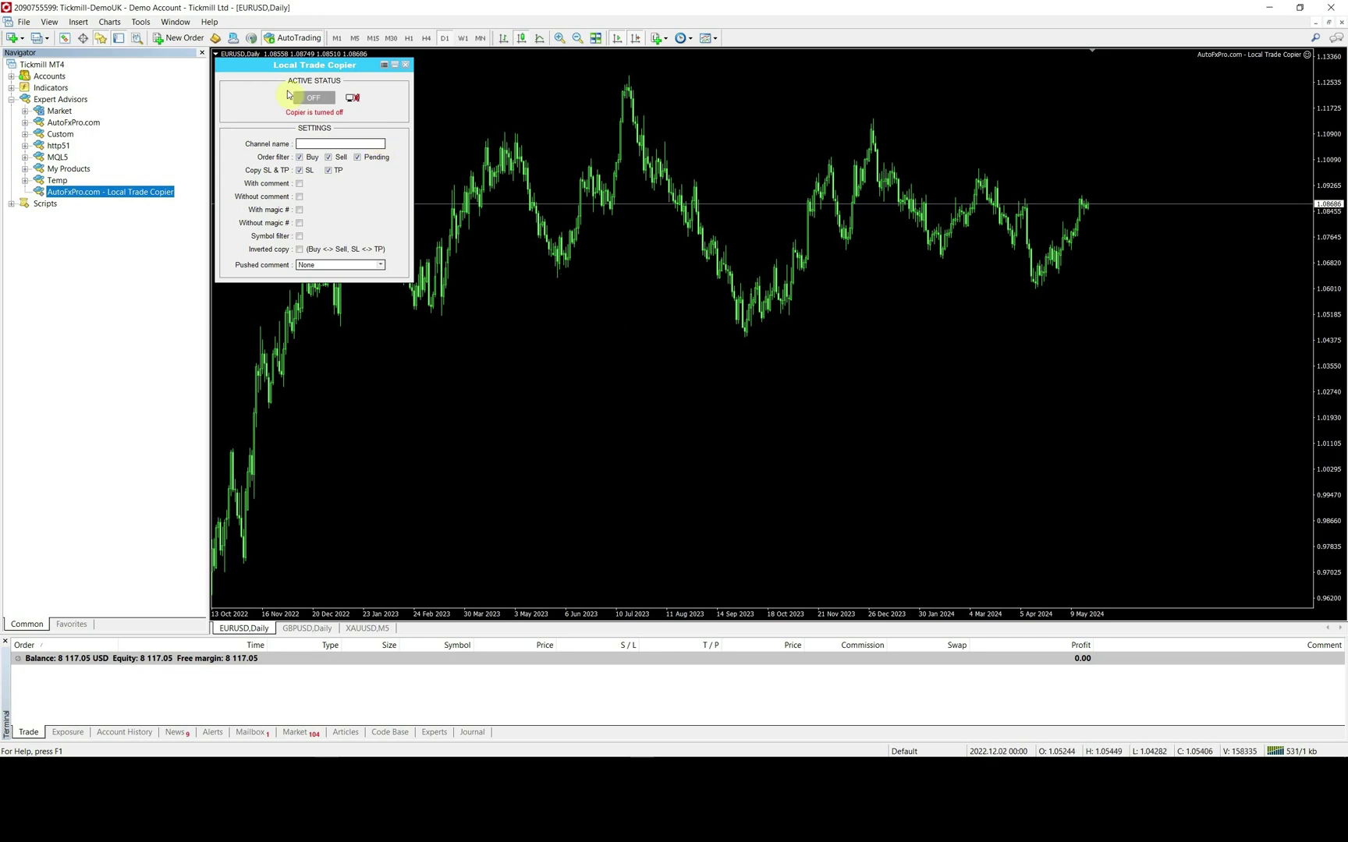
- Switch the Active Status button in the Local Trade Copier panel from OFF to ON
click(317, 100)
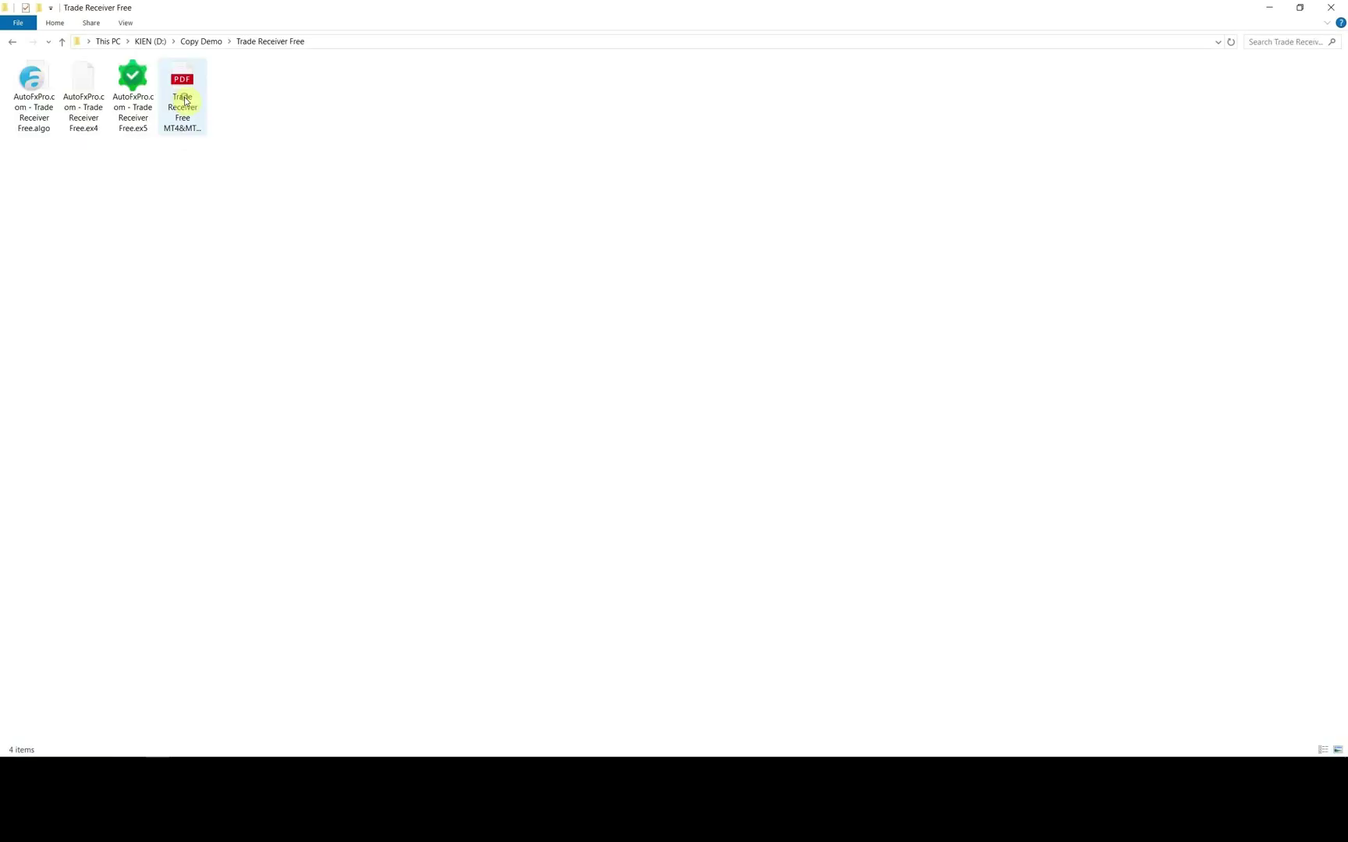
- Copy the AutoFxPro.com - Trade Receiver Free.ex4 file for the receiving terminal
right_click(85, 109)
click(137, 300)
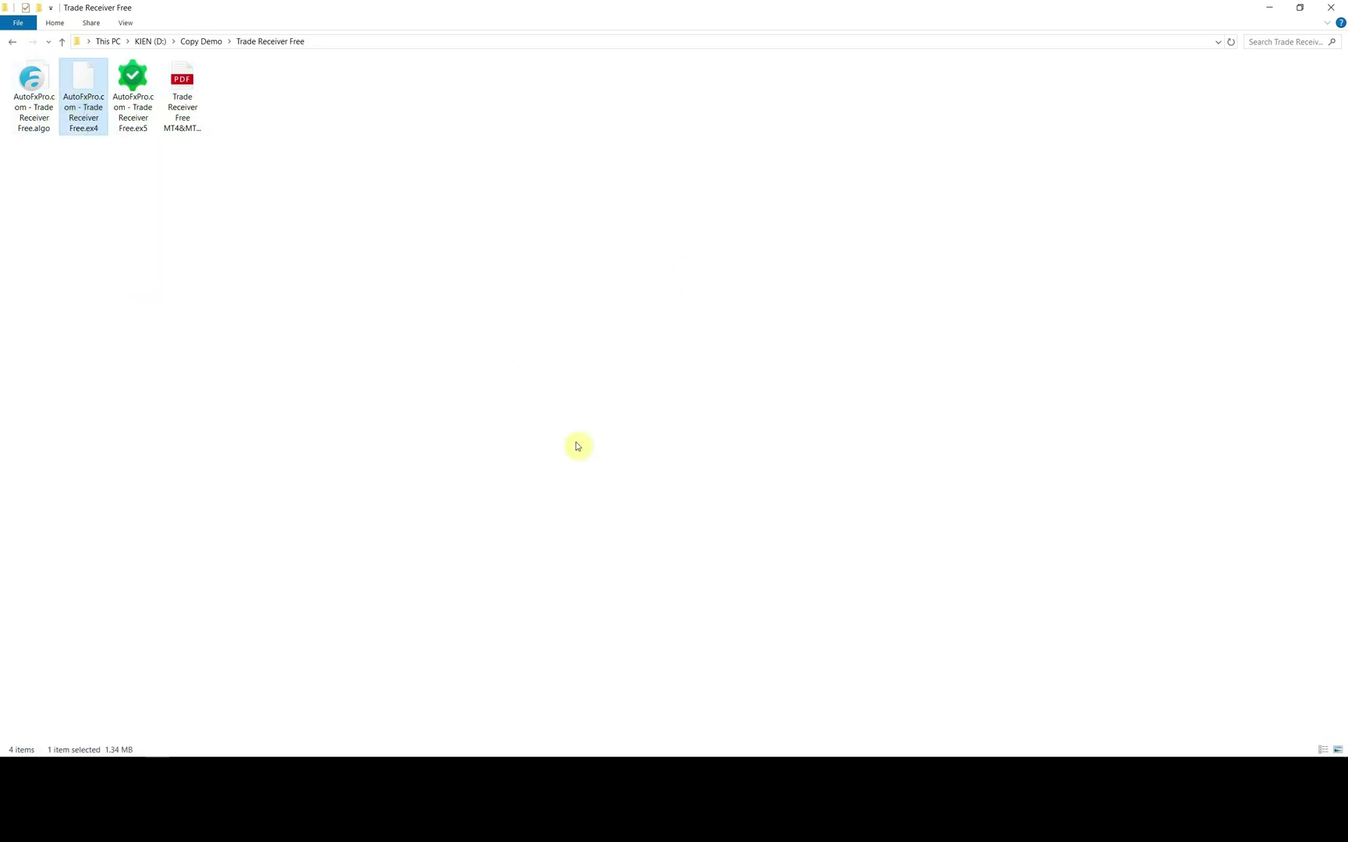
click(689, 748)
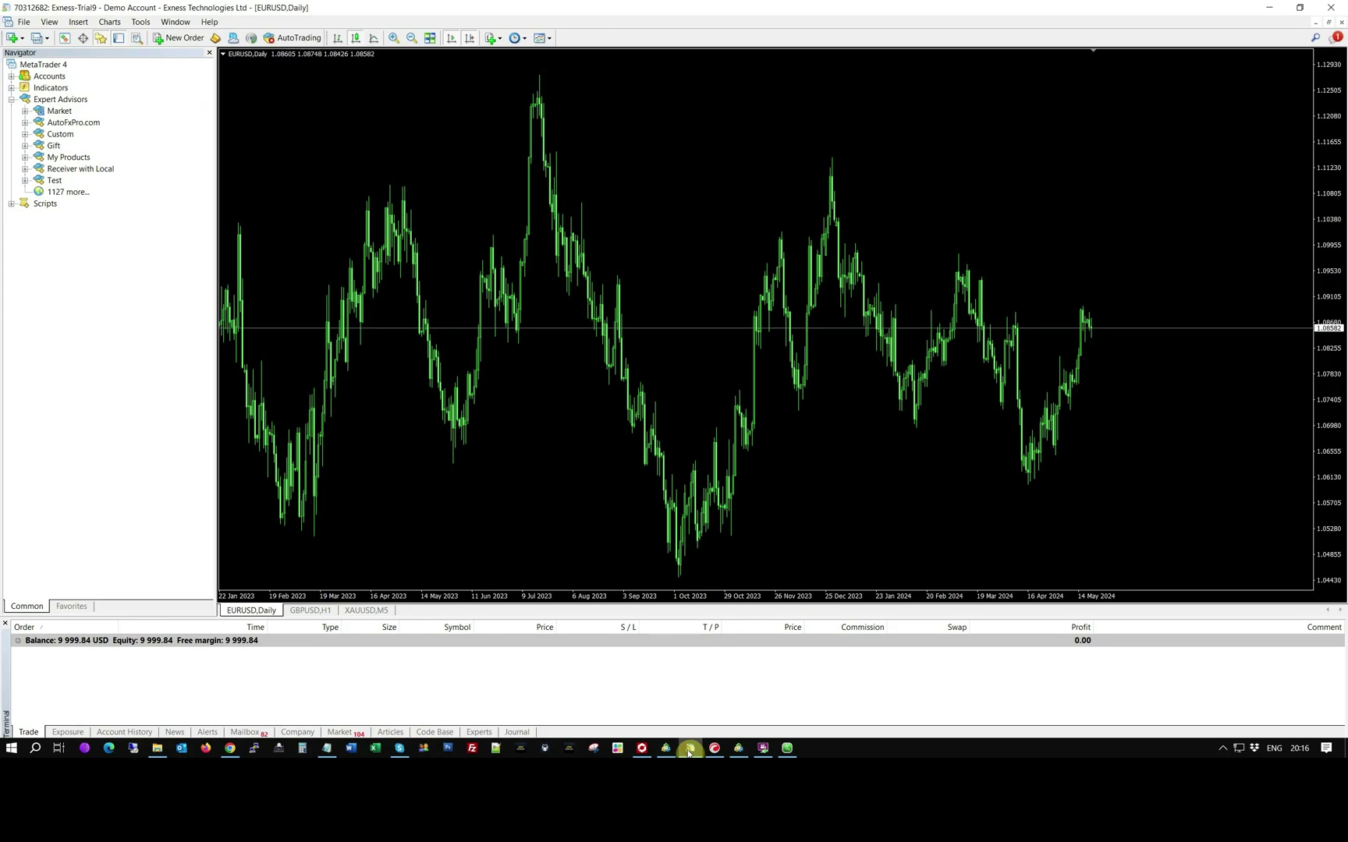
- Paste the receiver file into the second terminal's MQL4\Experts folder and close the window
click(24, 21)
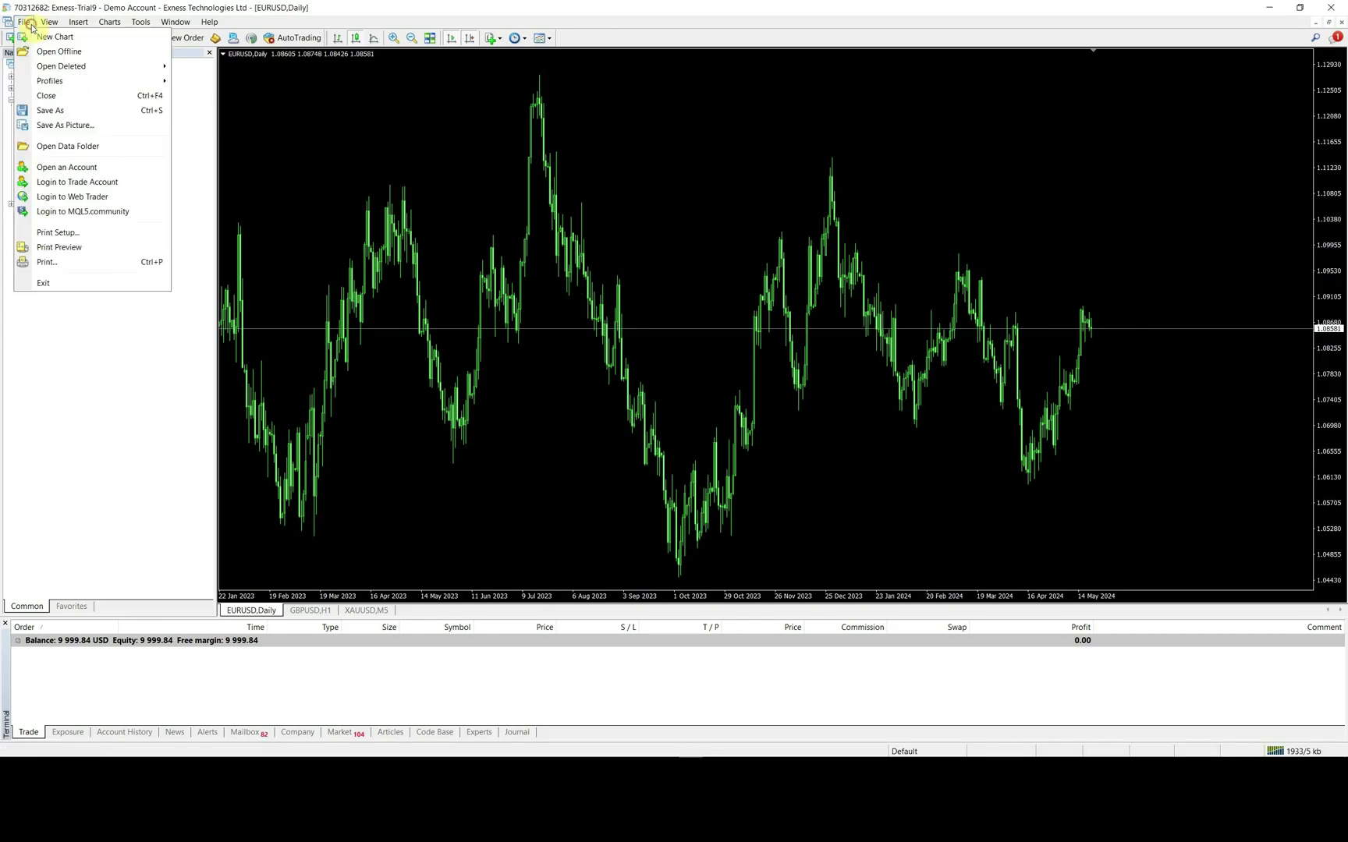
click(93, 148)
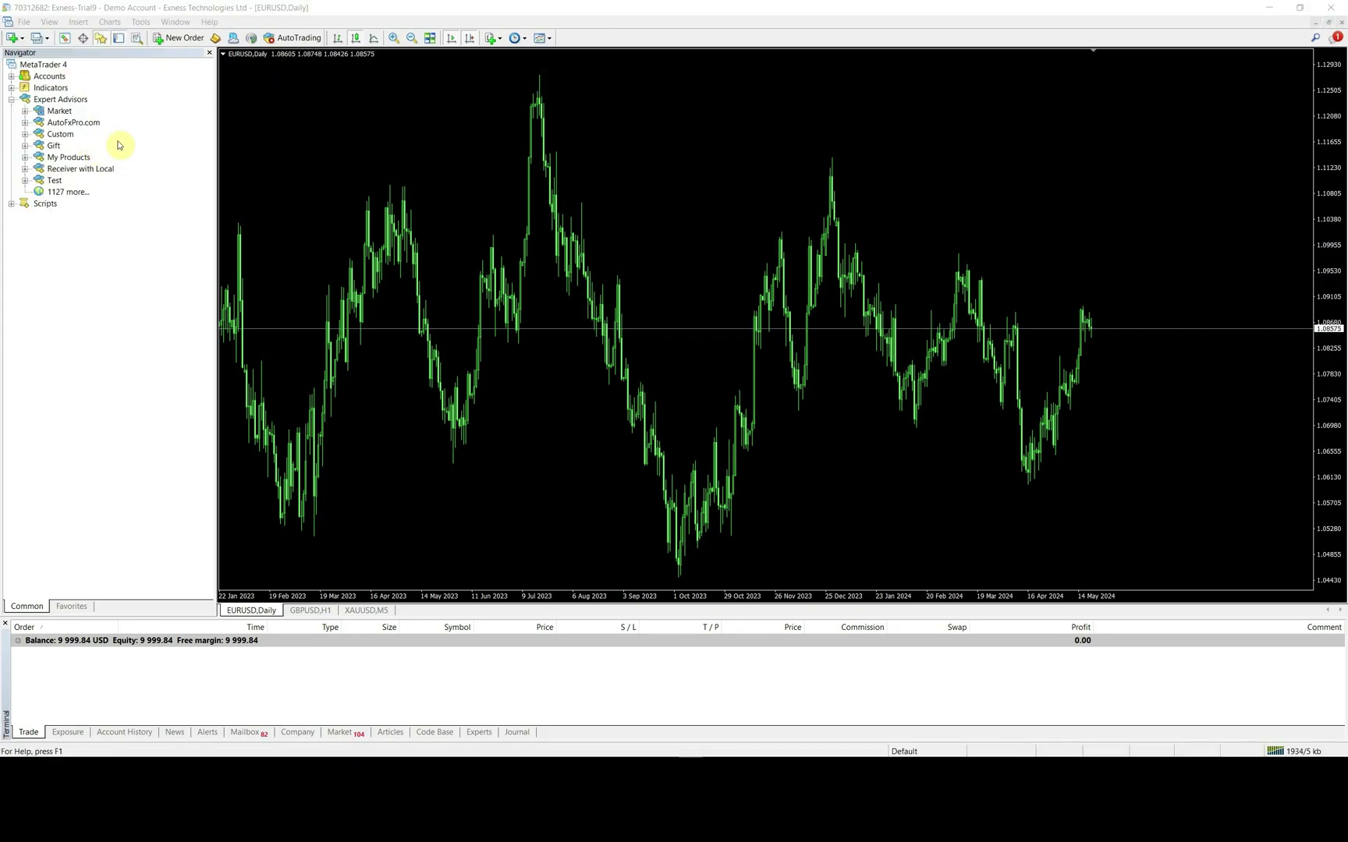
click(55, 126)
double_click(56, 126)
double_click(46, 99)
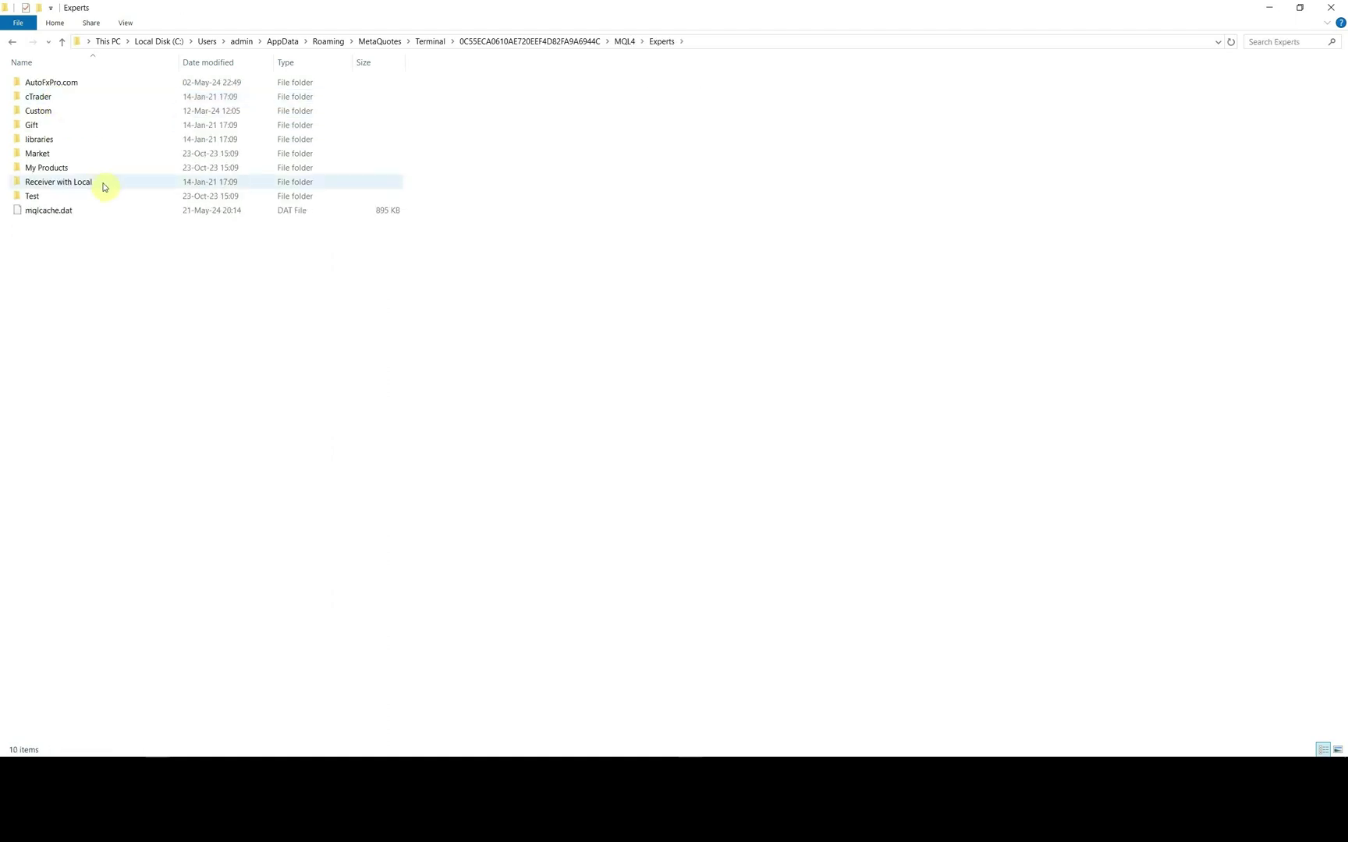
right_click(123, 258)
click(181, 349)
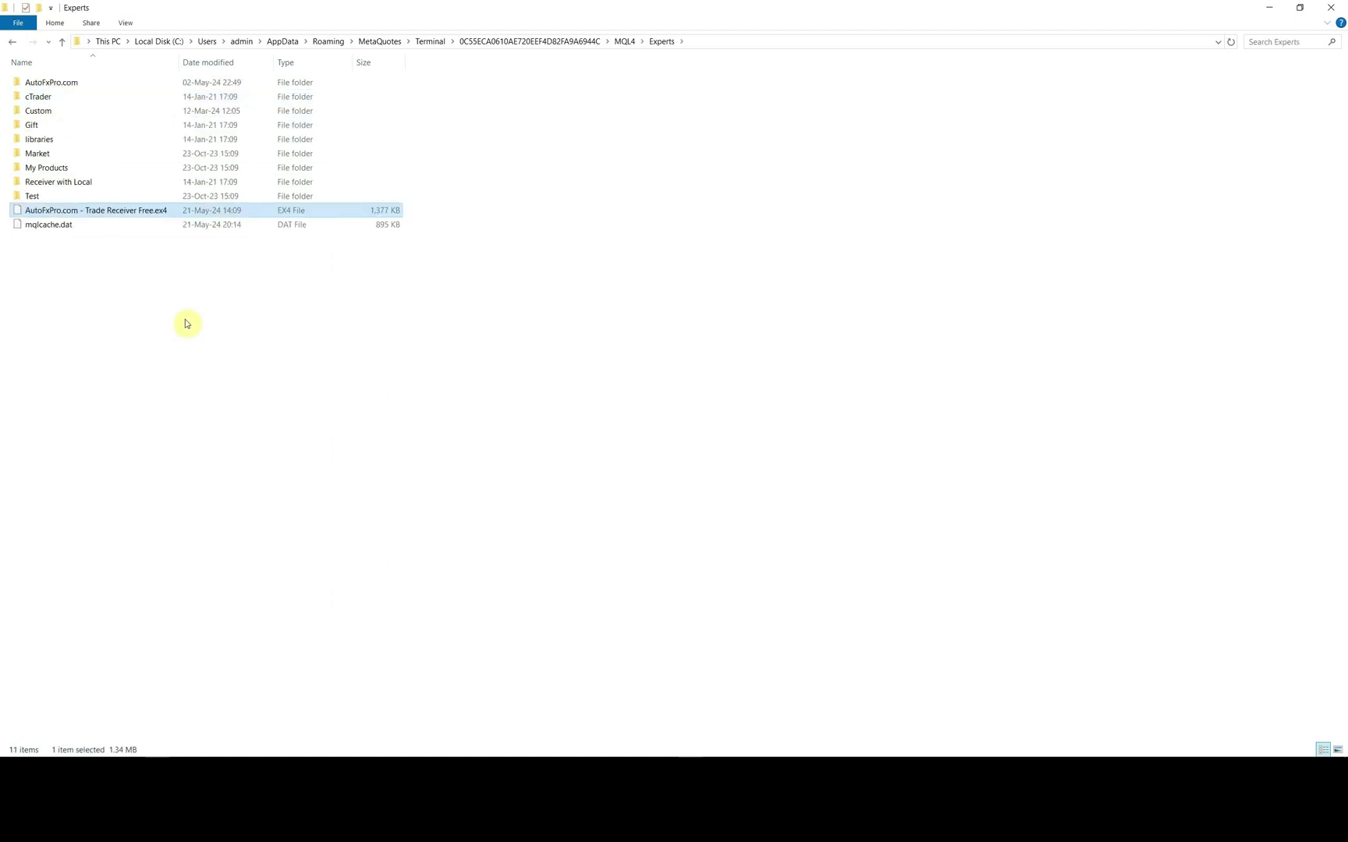
click(1330, 8)
- Refresh the Expert Advisors list so Trade Receiver Free appears
right_click(66, 99)
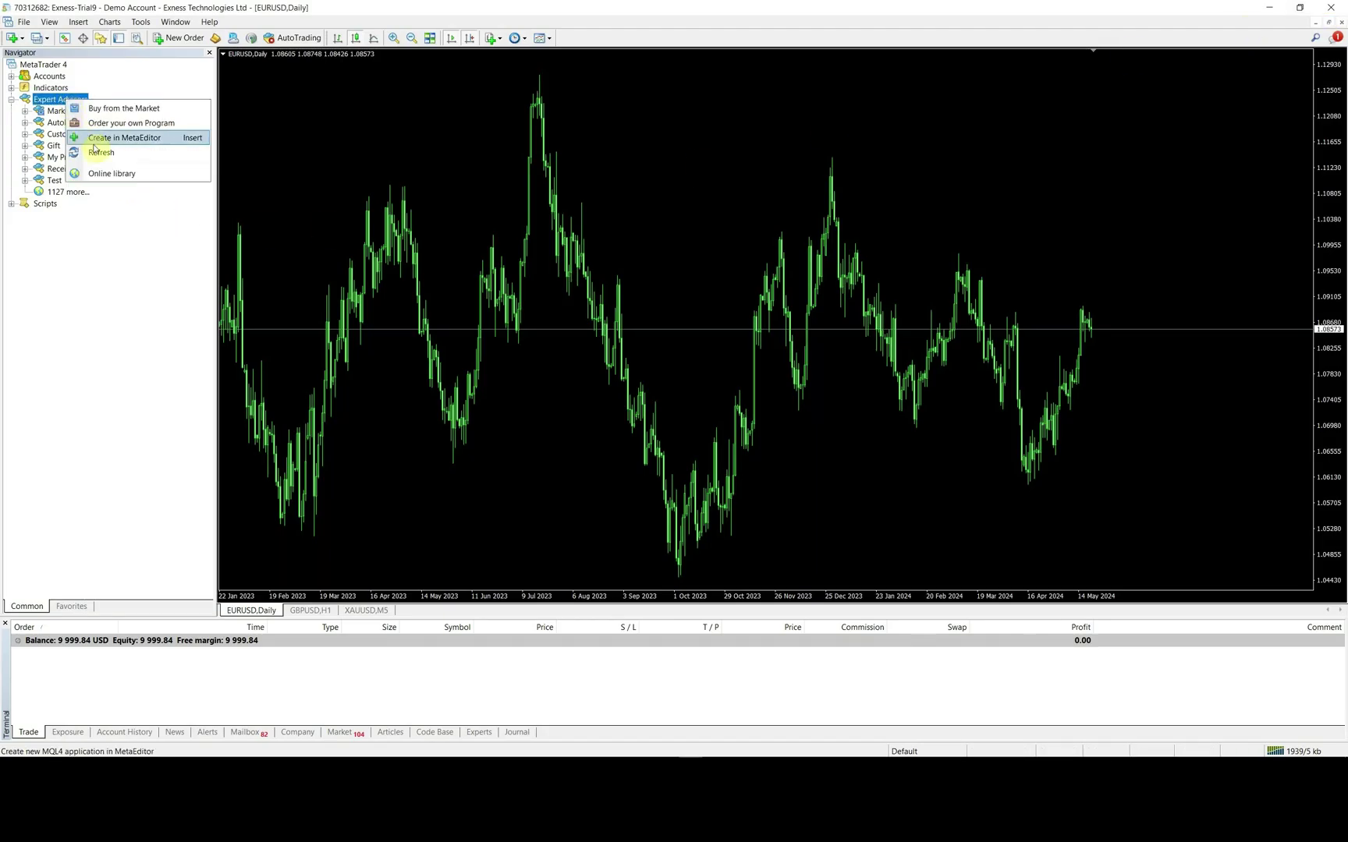
click(95, 152)
click(146, 195)
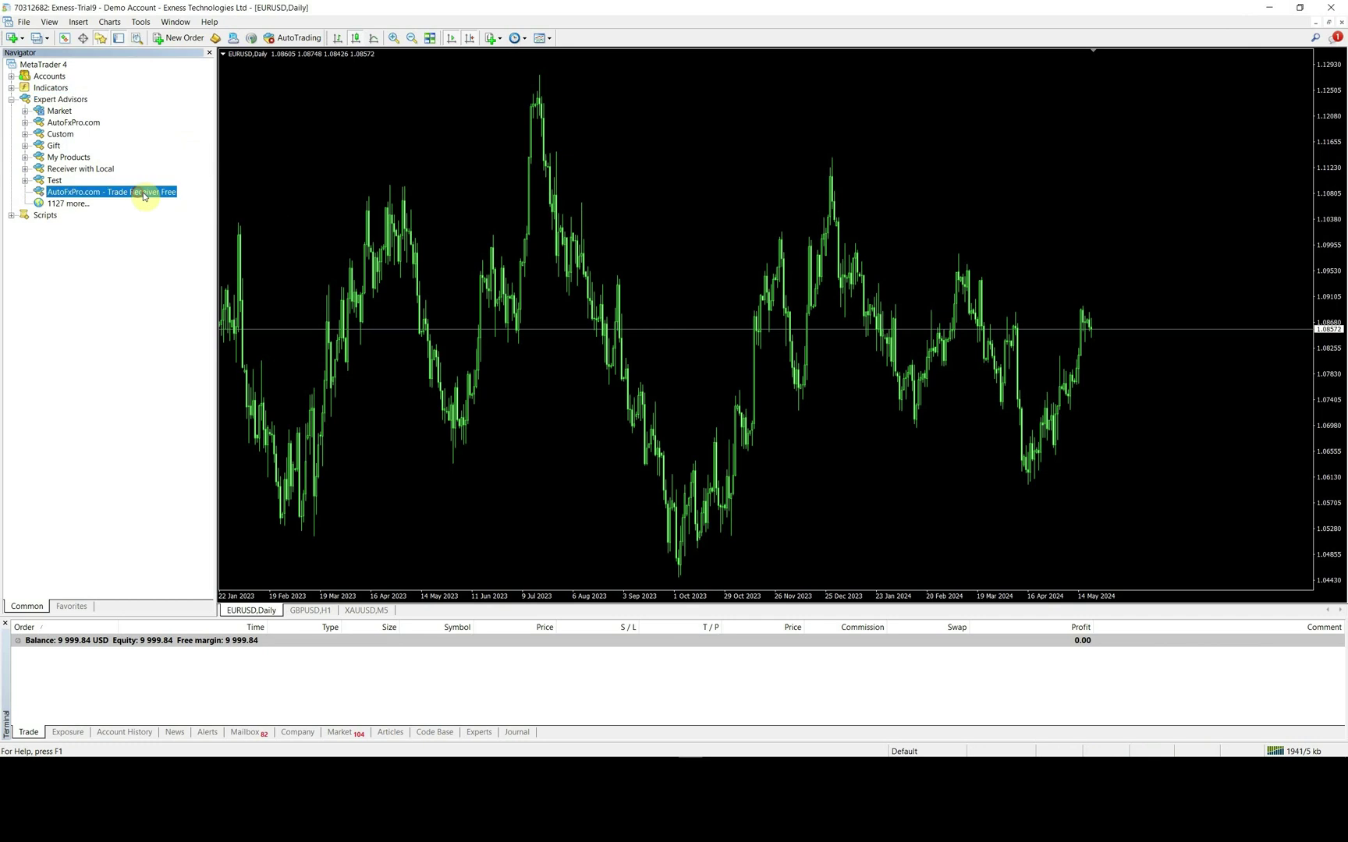
click(141, 22)
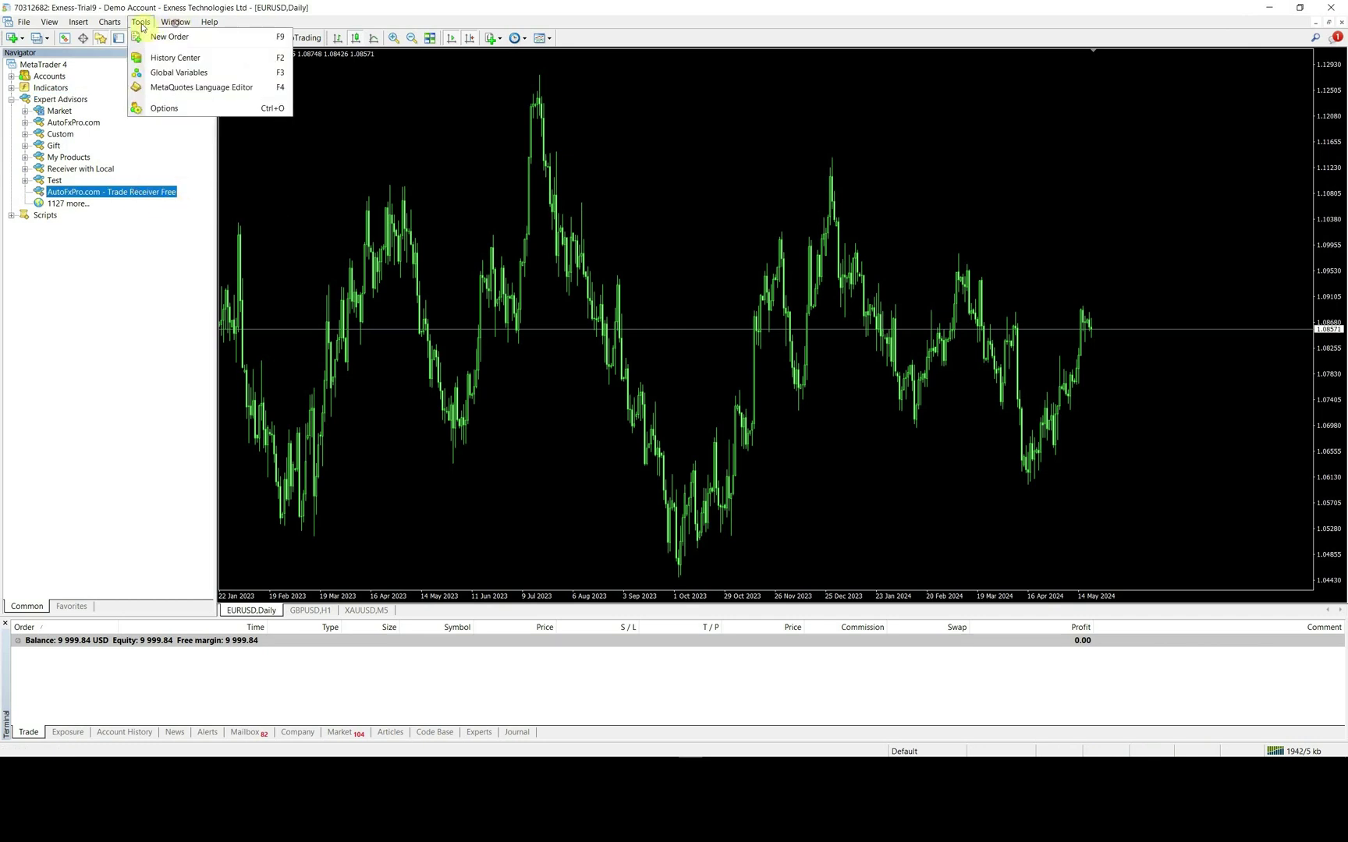
click(160, 110)
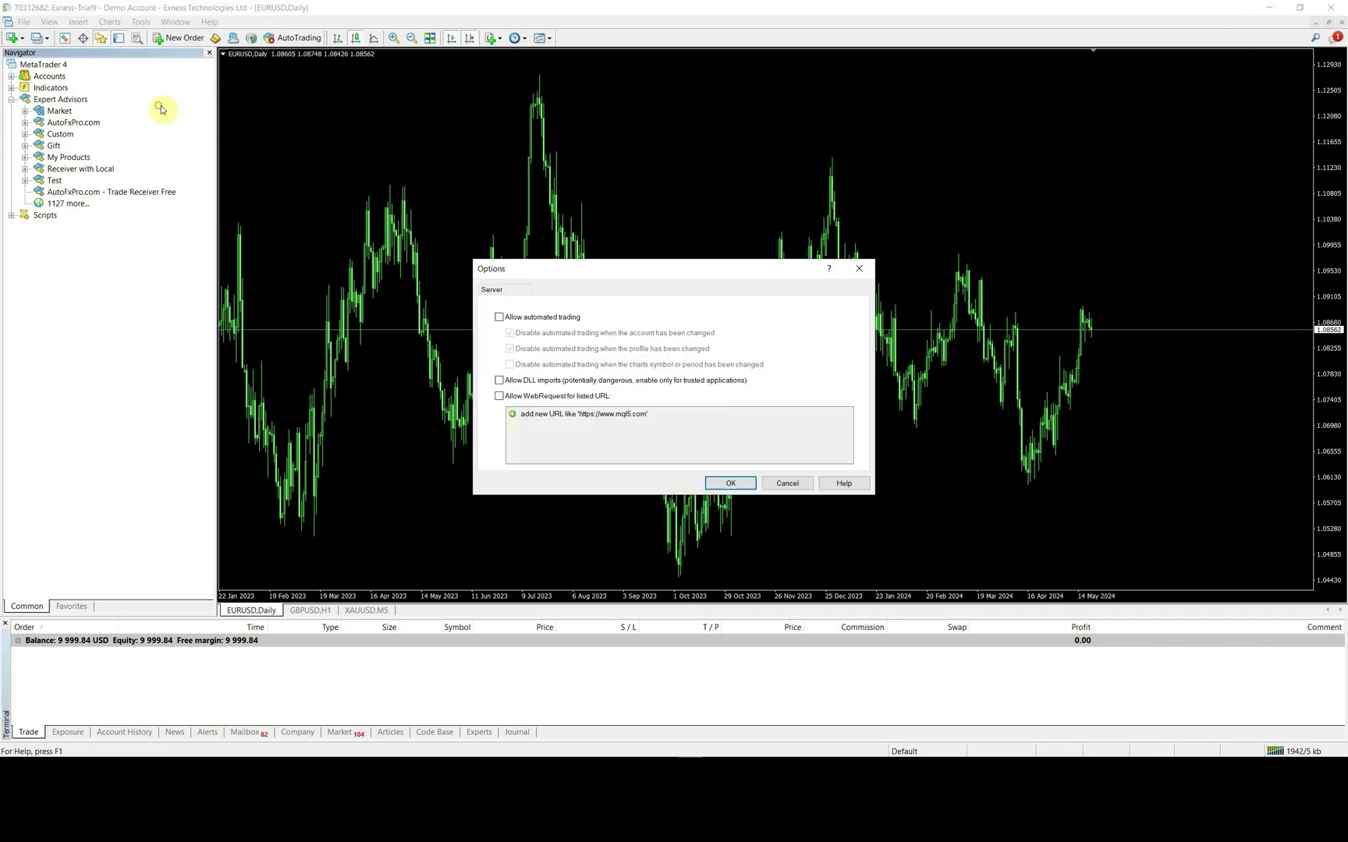
click(499, 317)
click(500, 396)
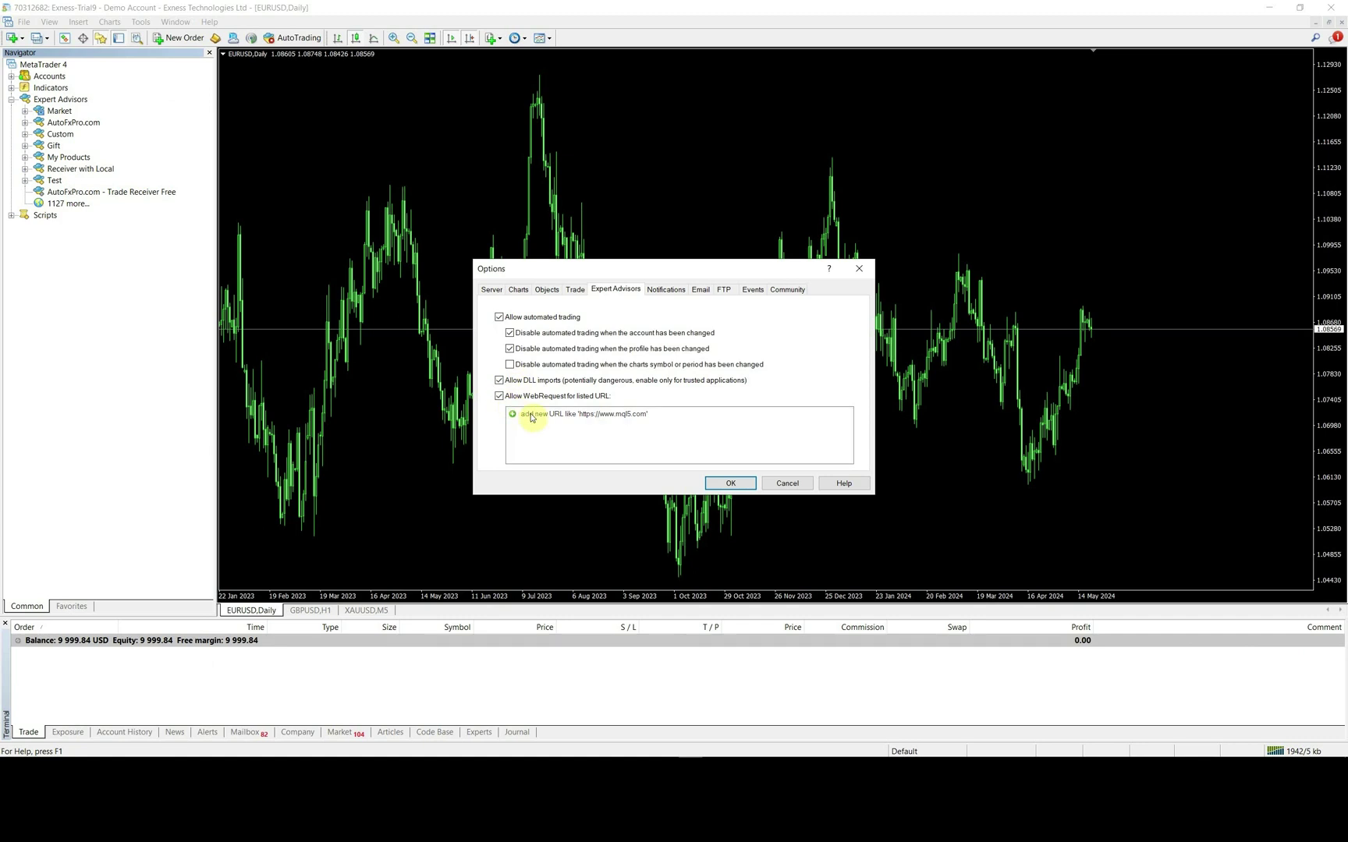
click(540, 414)
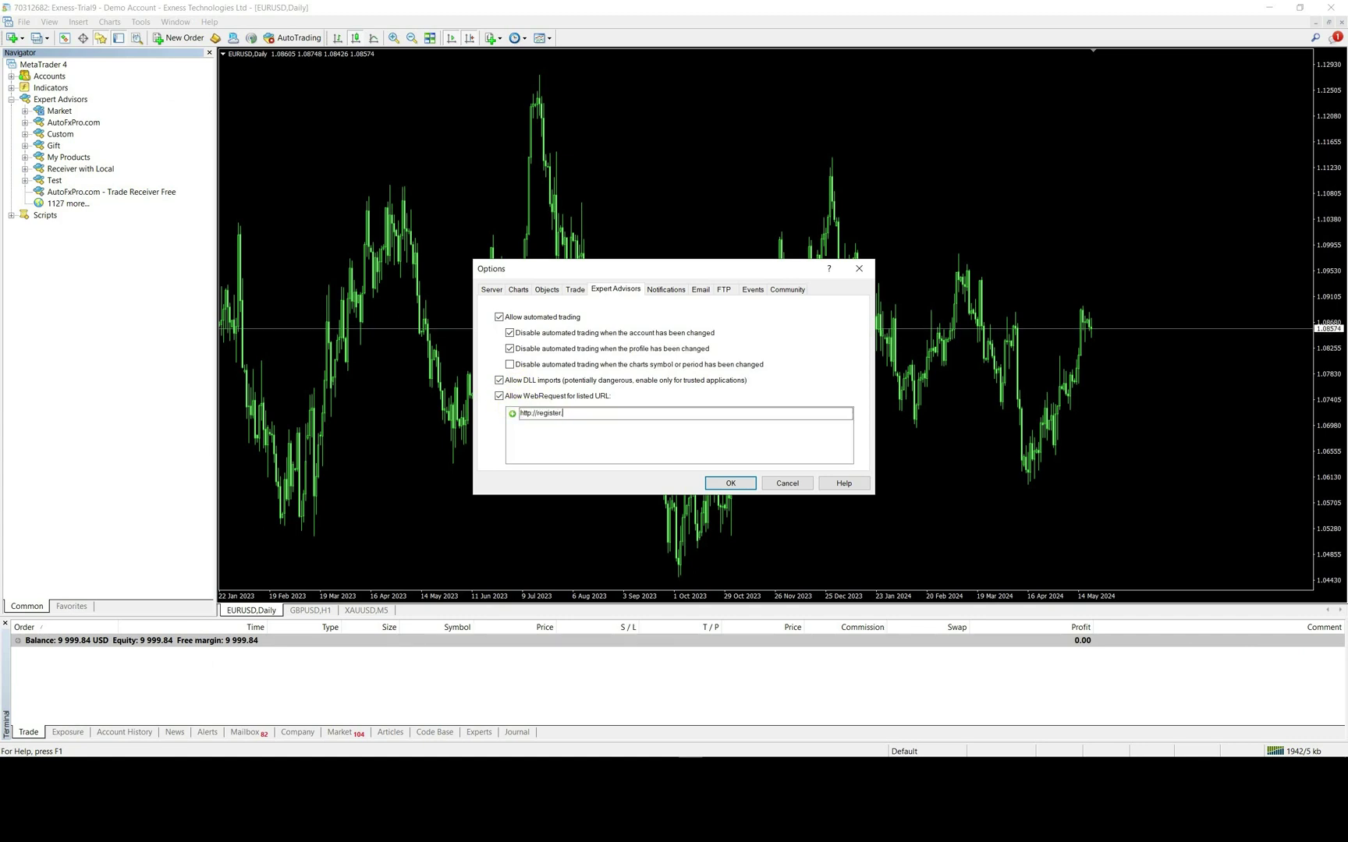
key(Return)
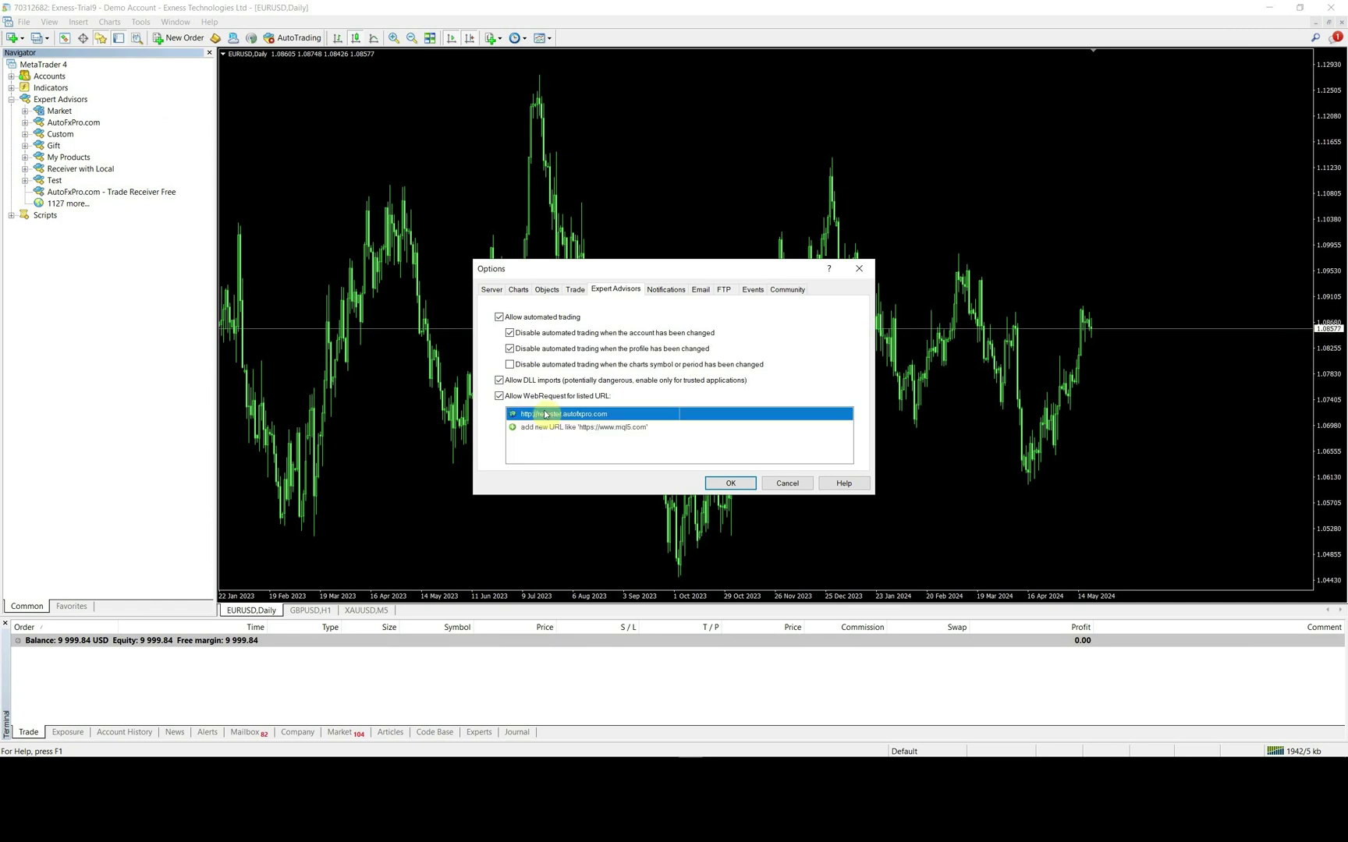
click(542, 428)
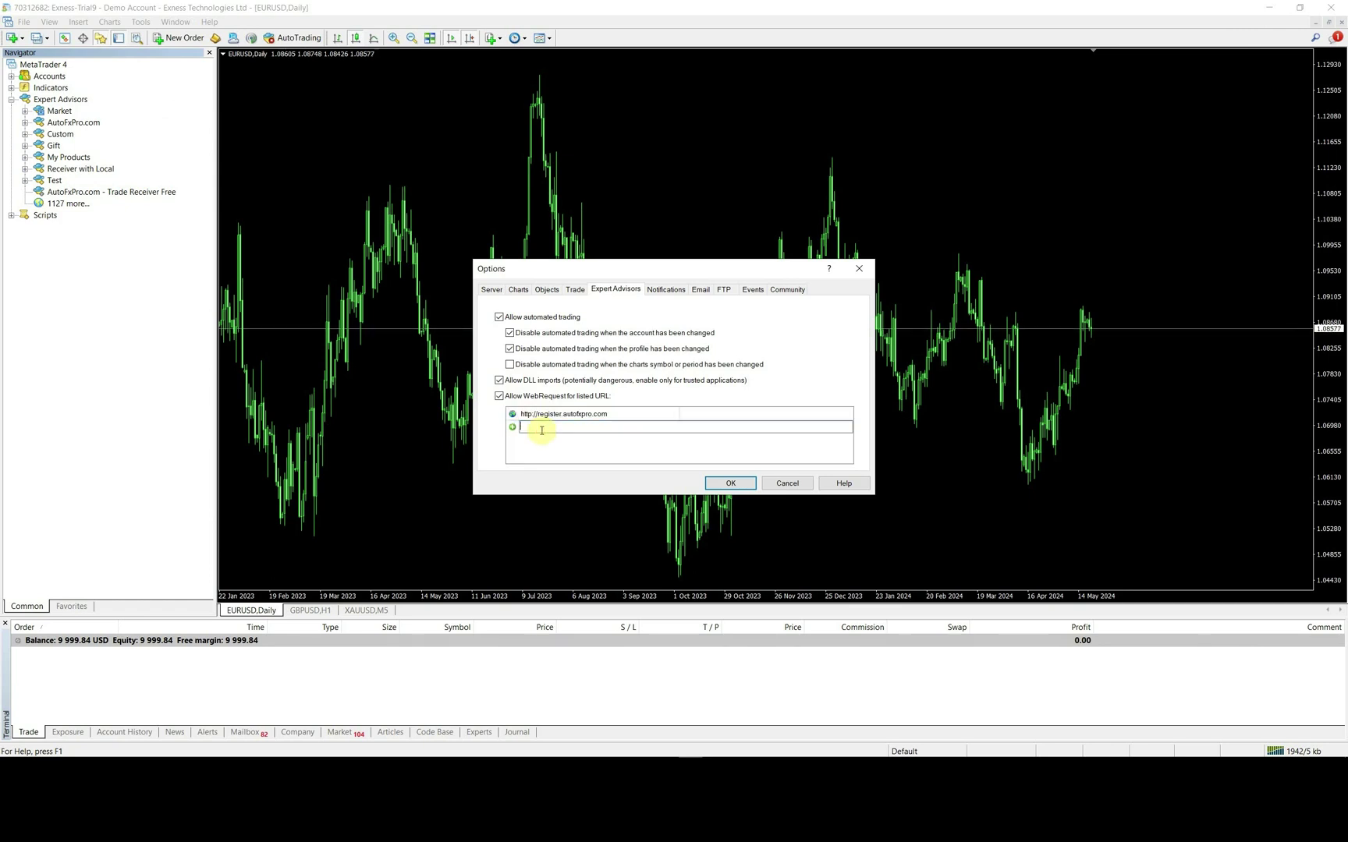
text(h)
text(ttp://copy.autofxpro.com)
click(545, 444)
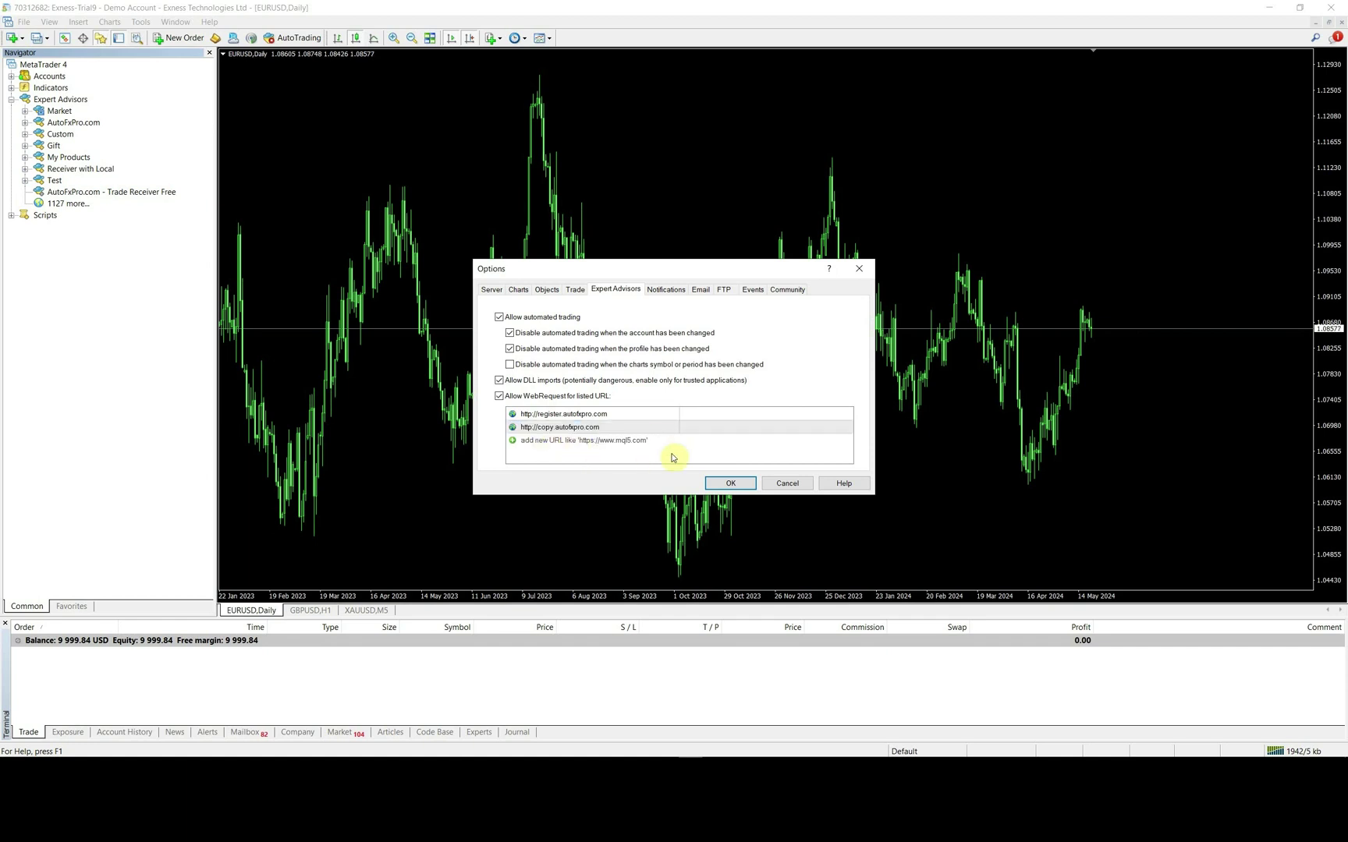
click(733, 483)
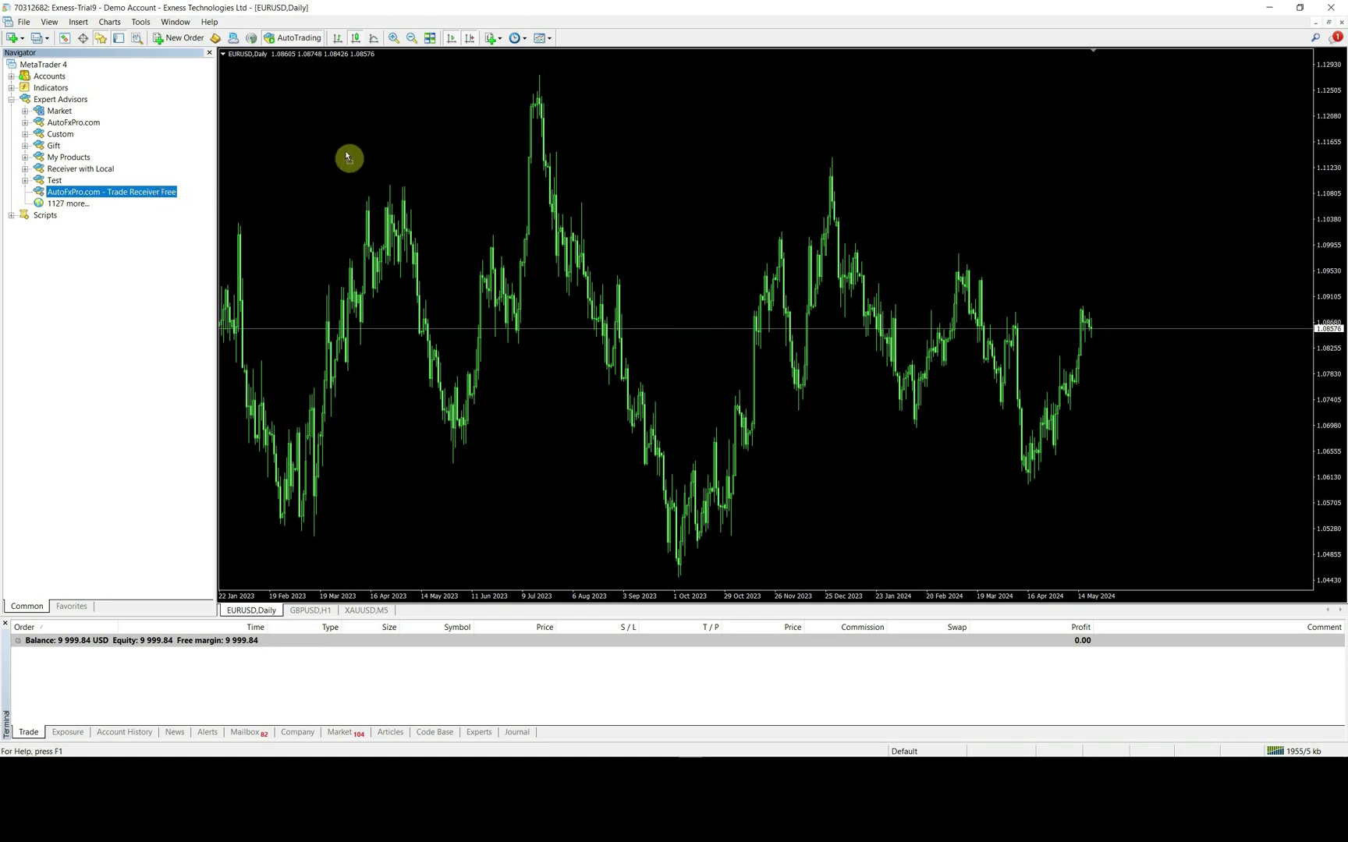
- Drop Trade Receiver Free on the EURUSD Daily chart, review its default inputs, and accept
drag(367, 154, 367, 153)
click(643, 227)
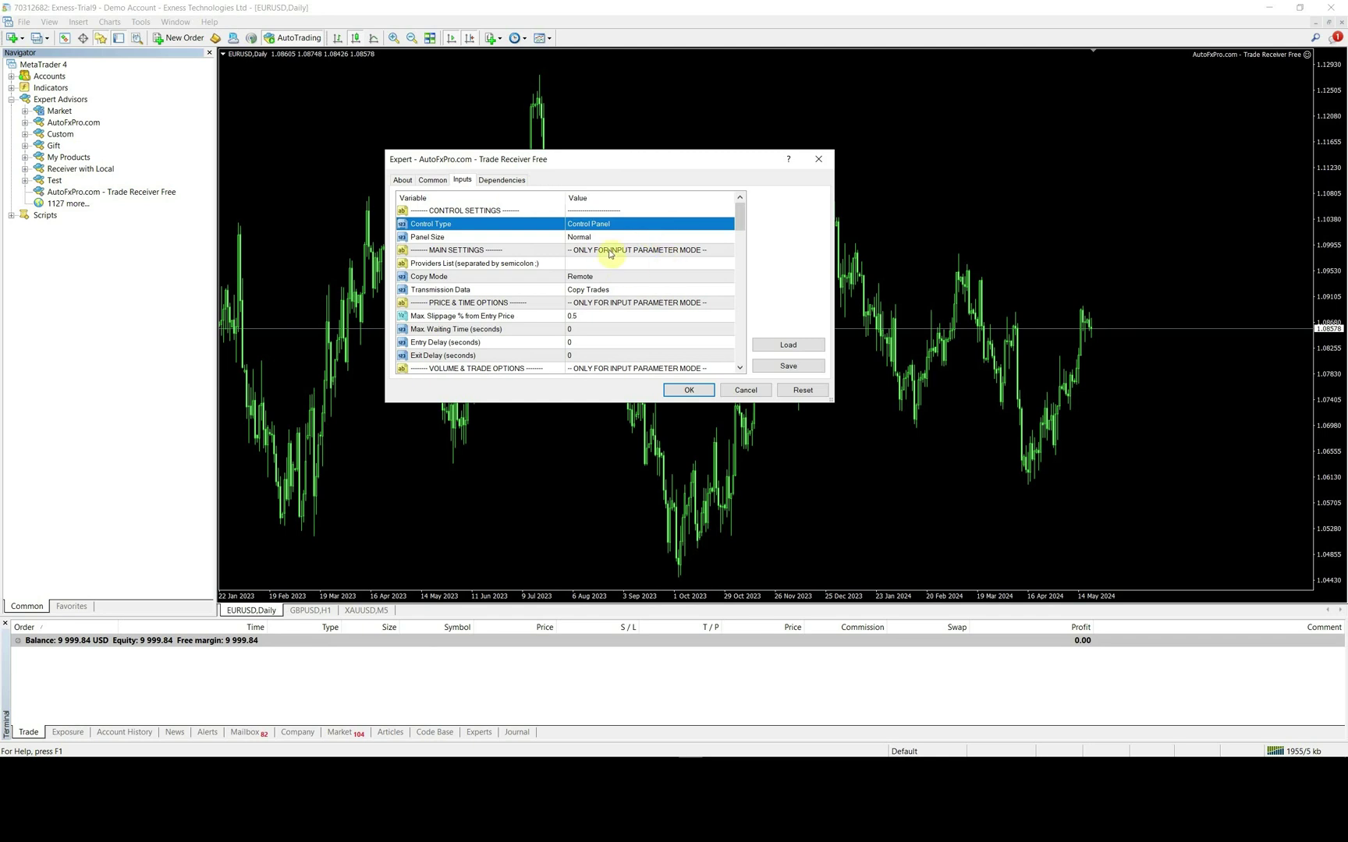
click(625, 250)
click(644, 303)
scroll(646, 333, down, 1)
scroll(647, 334, down, 3)
scroll(647, 334, up, 3)
click(601, 225)
click(689, 390)
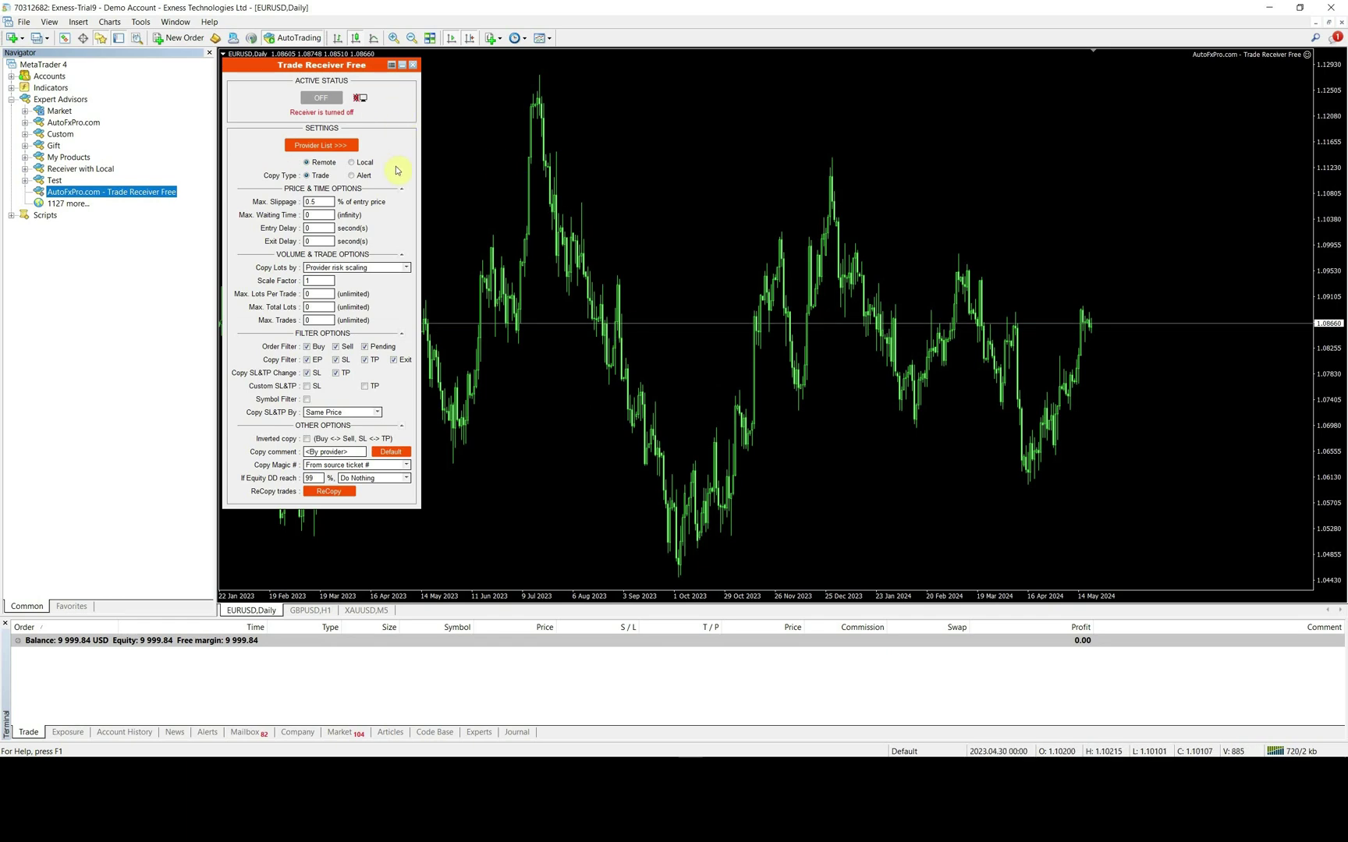
- Collapse and re-expand the panel's option sections, then set the receiver to Local mode and confirm
click(354, 191)
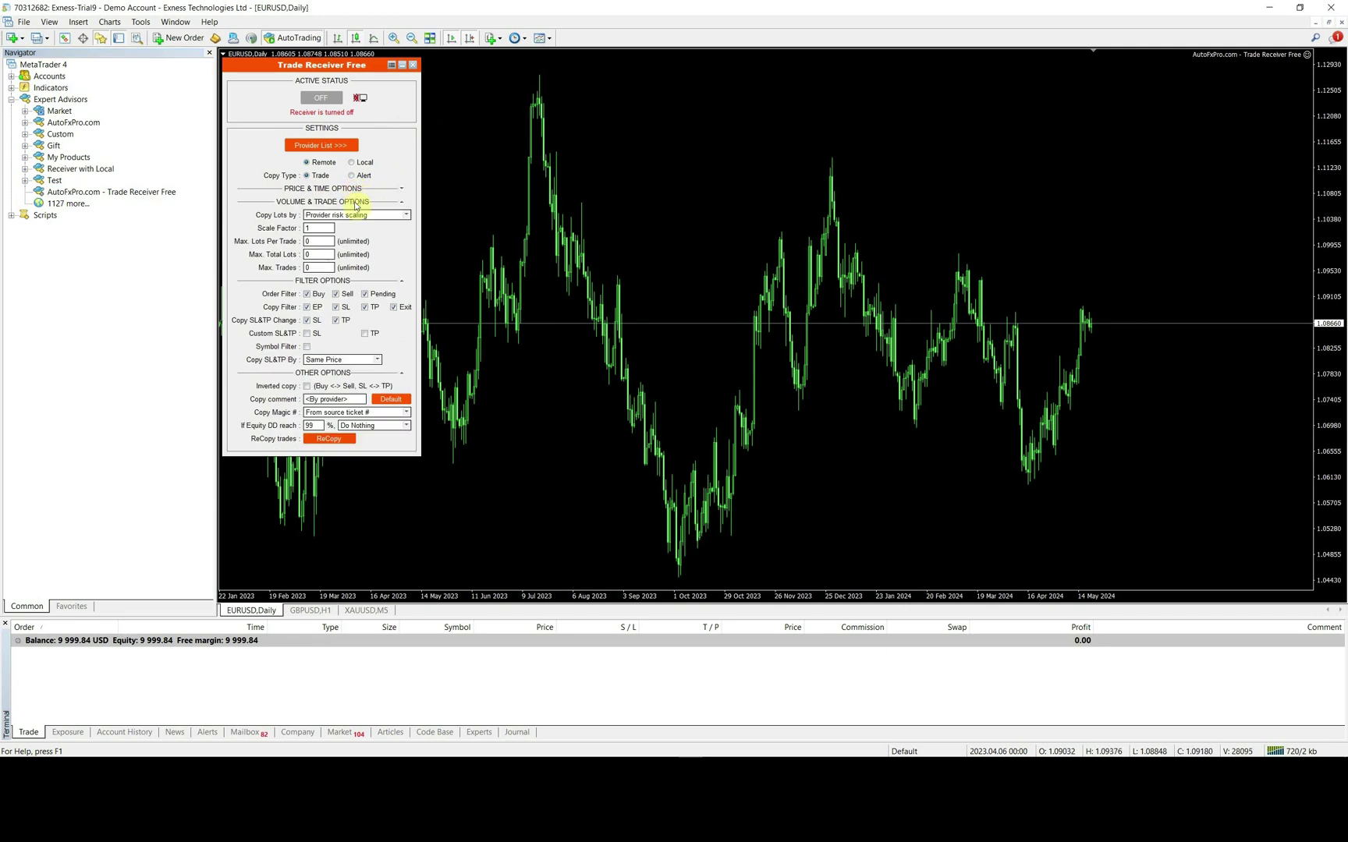
click(356, 203)
click(339, 216)
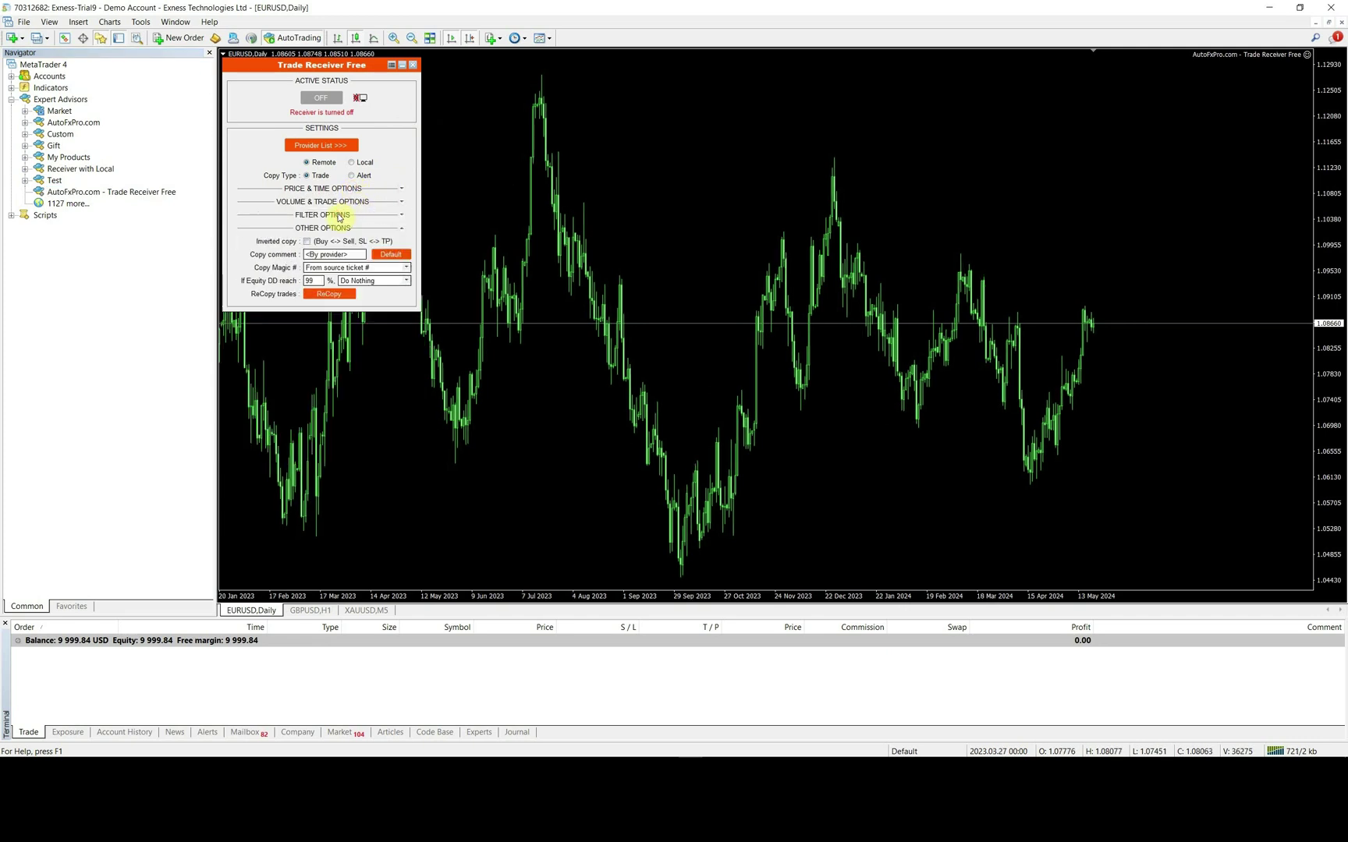
click(339, 230)
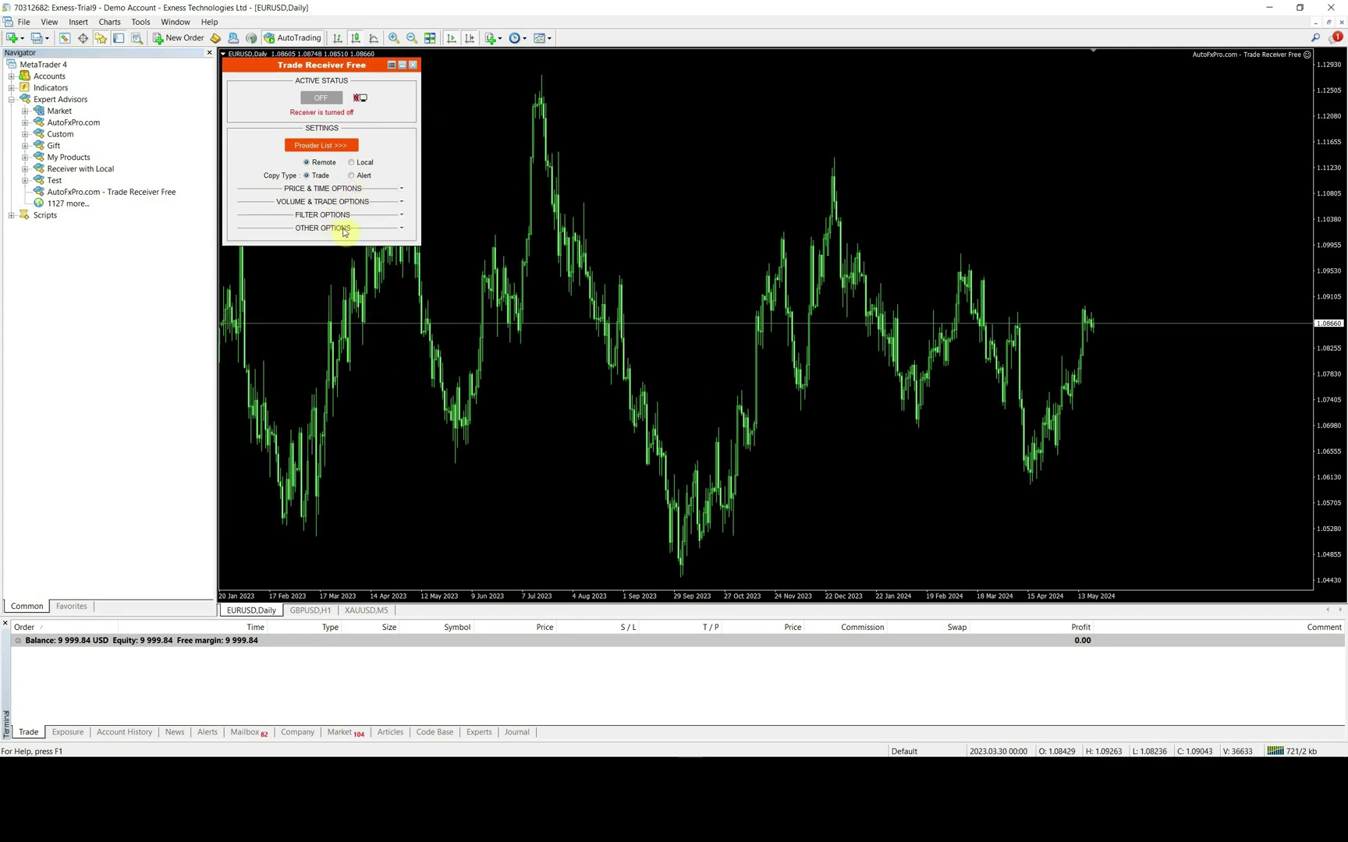
click(344, 231)
click(340, 216)
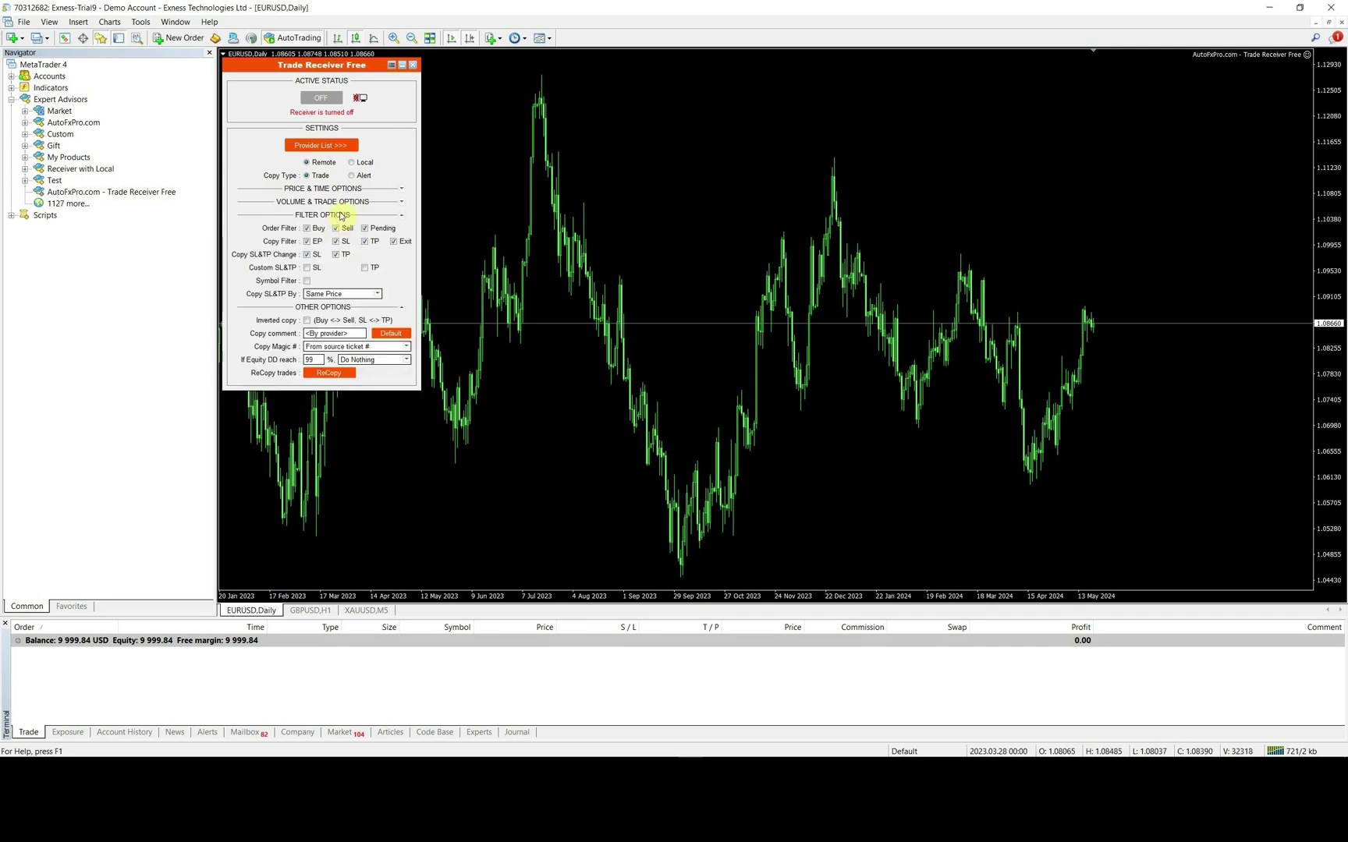
click(340, 201)
click(347, 190)
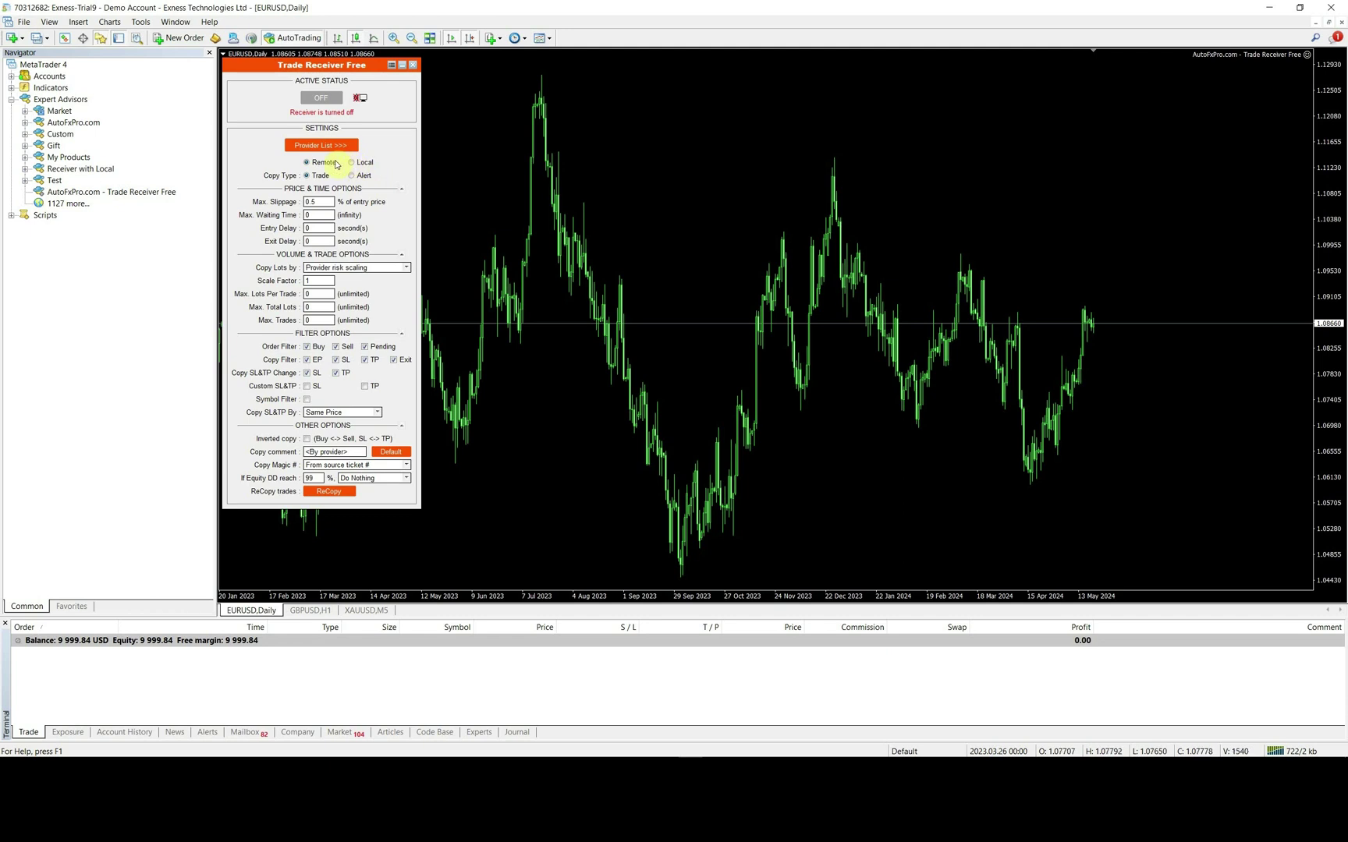
click(351, 163)
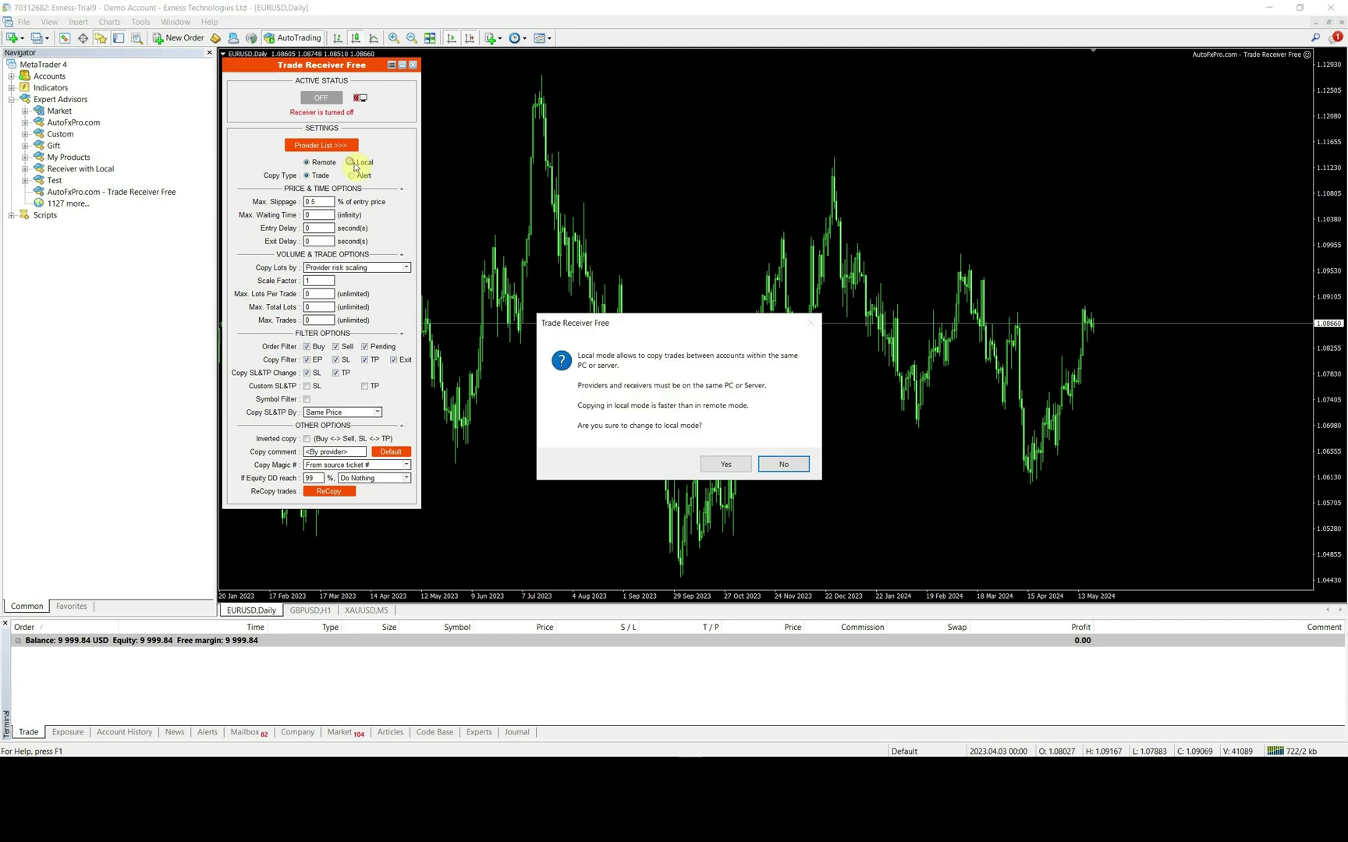
click(722, 464)
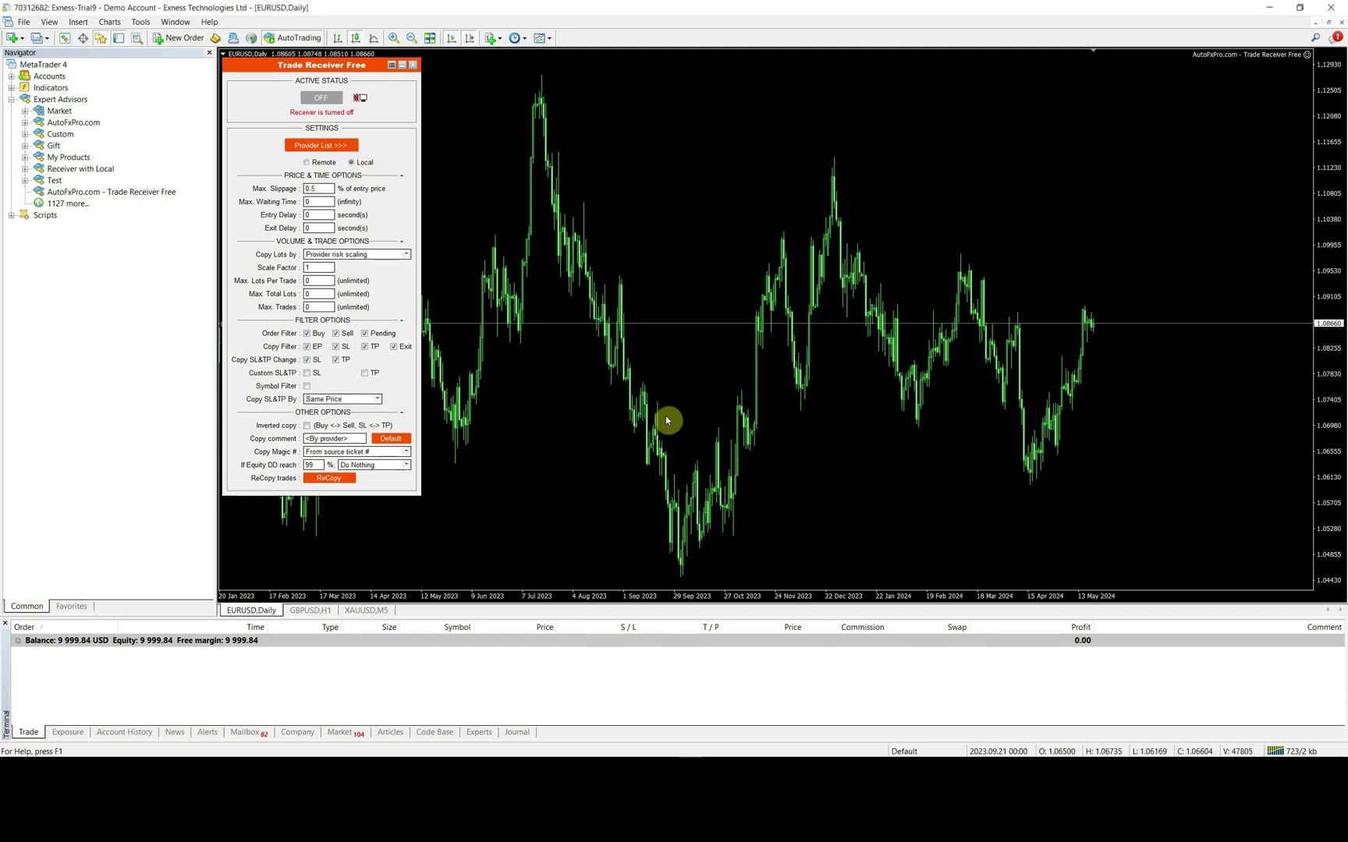
- Open the Provider List manager and look up the provider terminal's account number
click(345, 146)
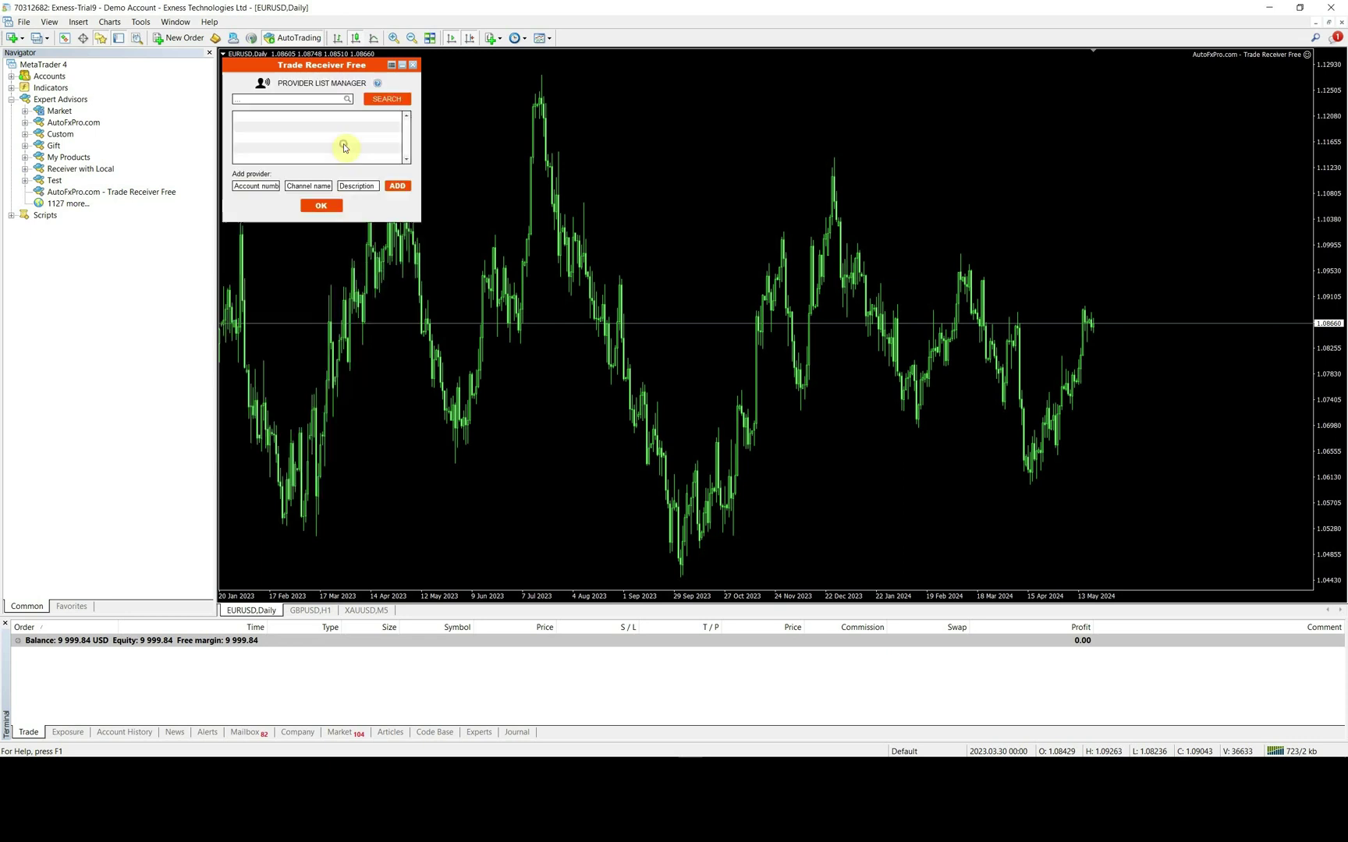
double_click(259, 187)
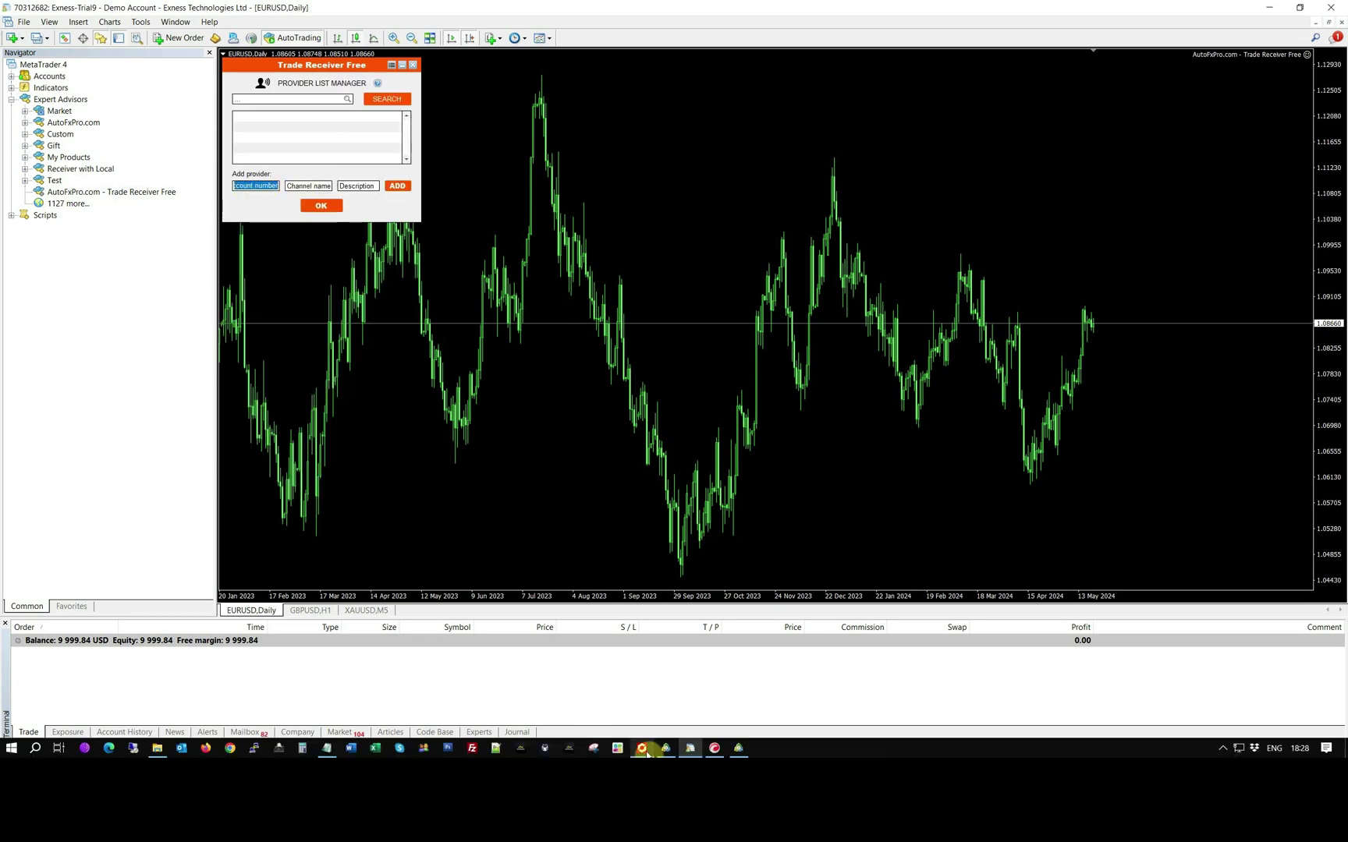
click(643, 749)
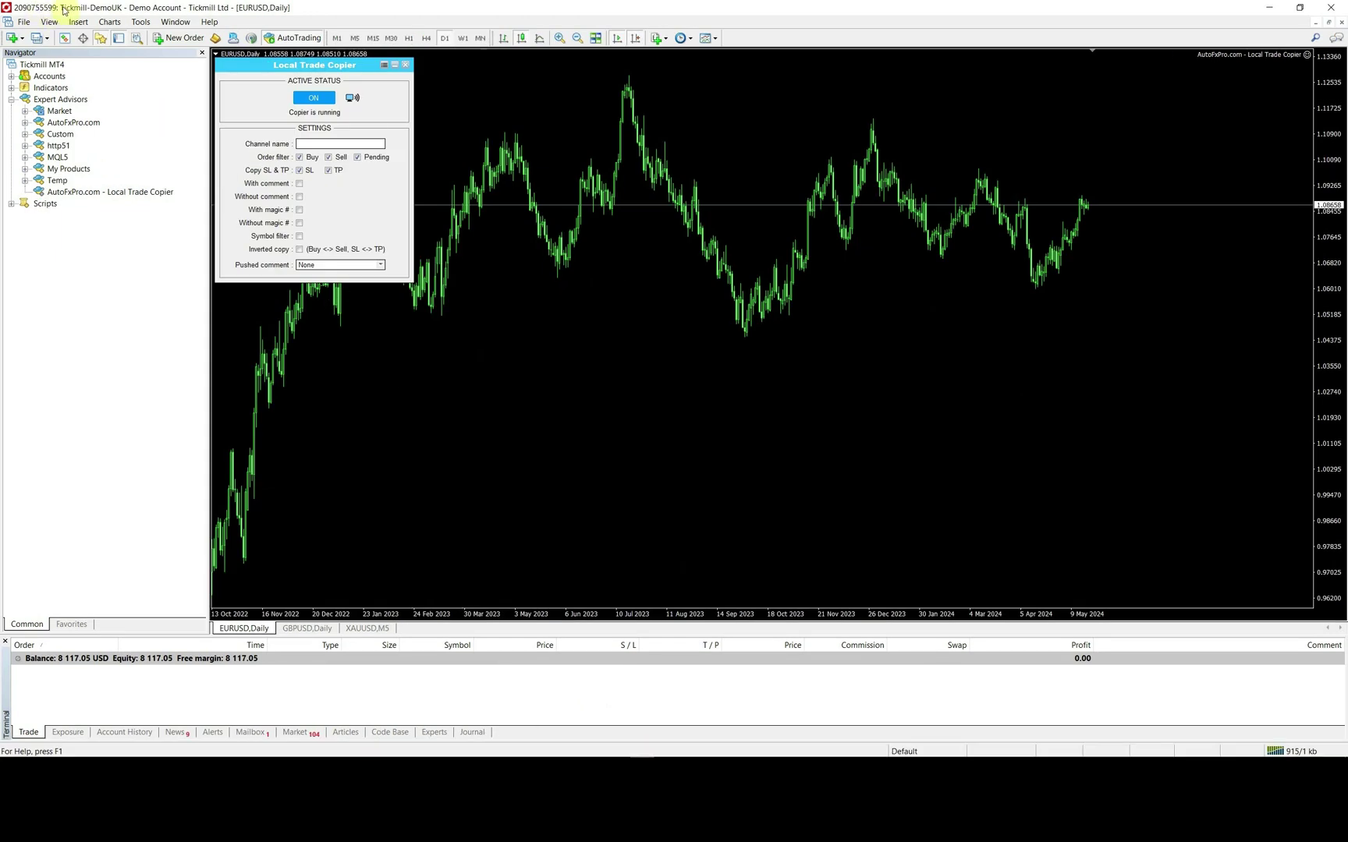
key(alt+Tab)
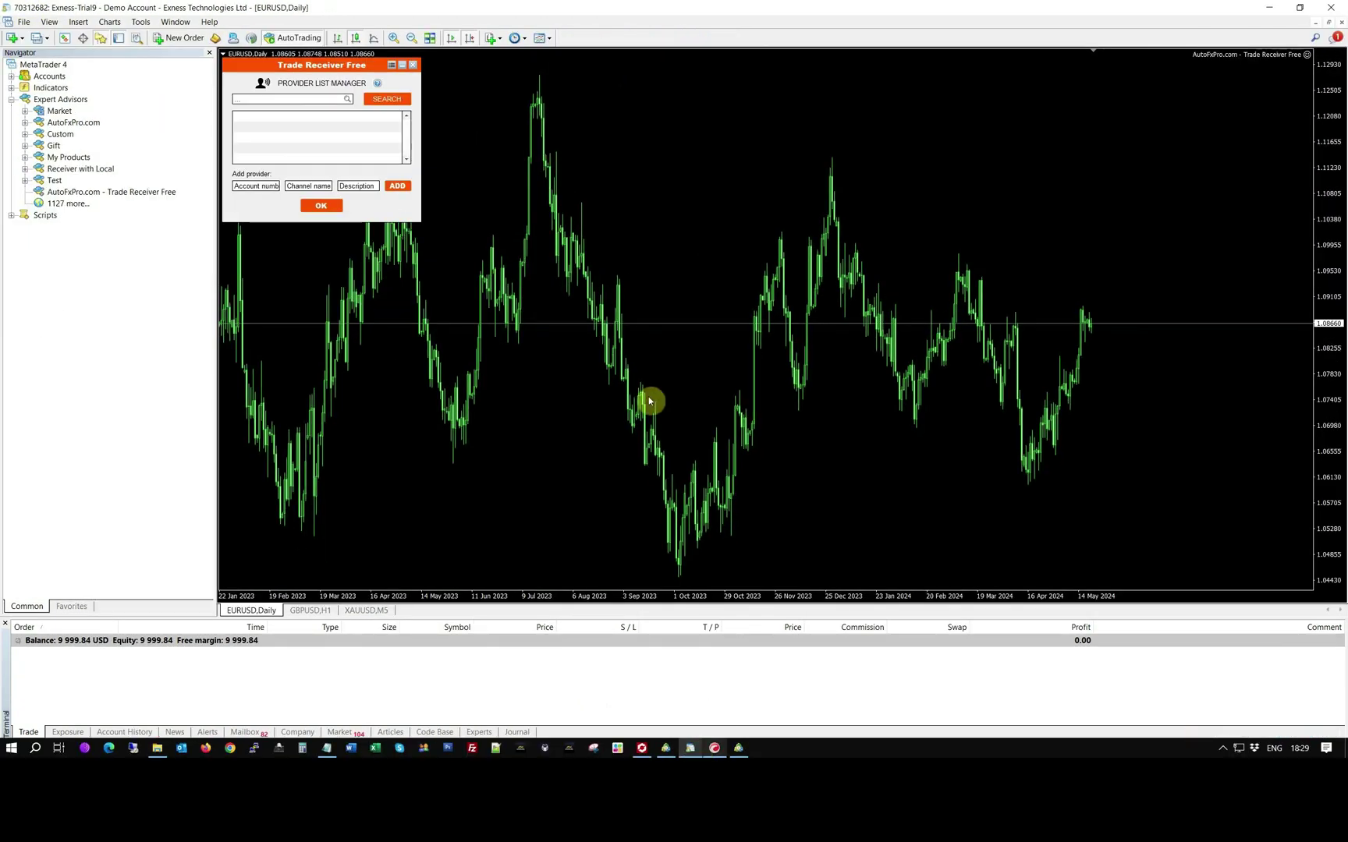
- Add the provider account number described as 'My provider', close the list, and turn the receiver on
double_click(251, 187)
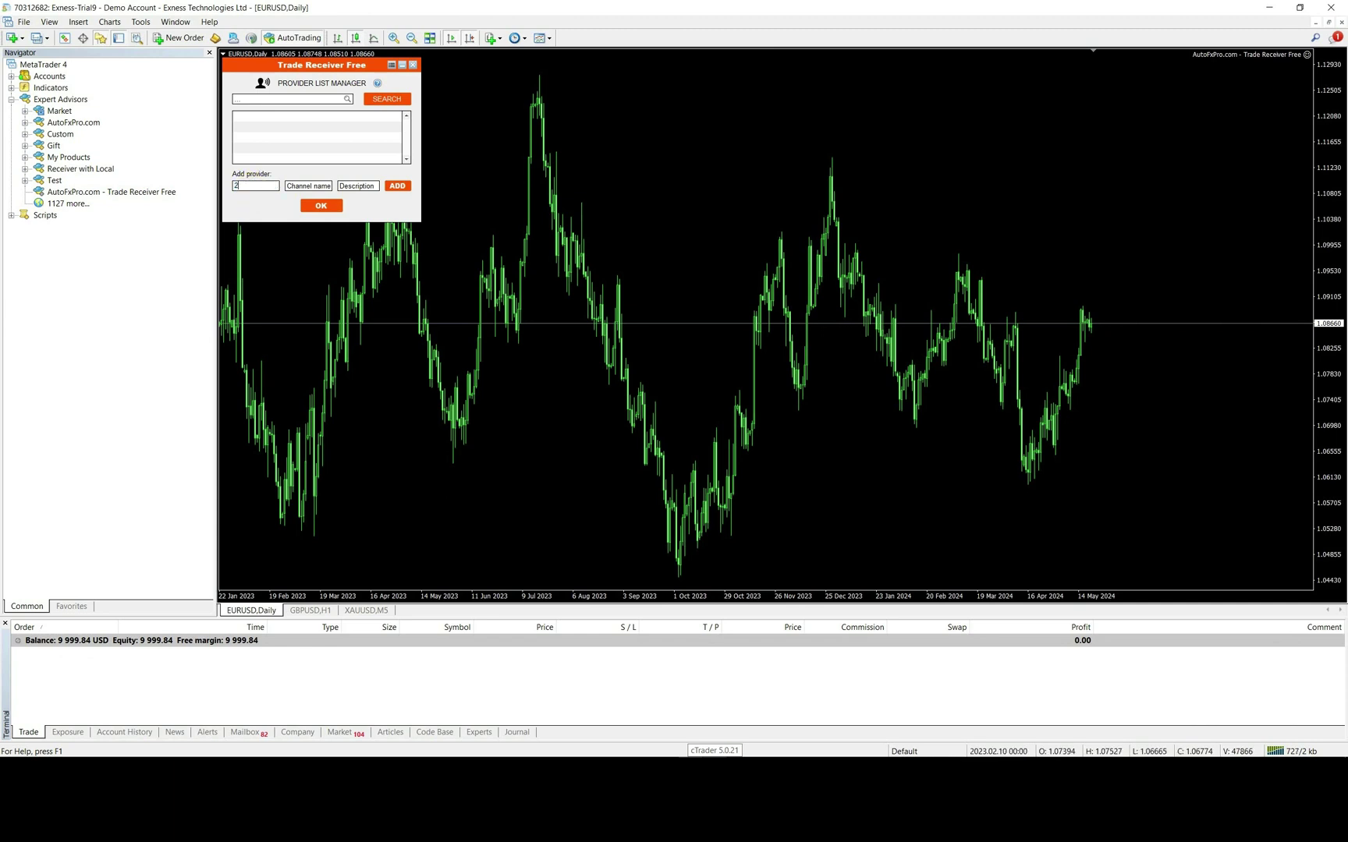
click(304, 190)
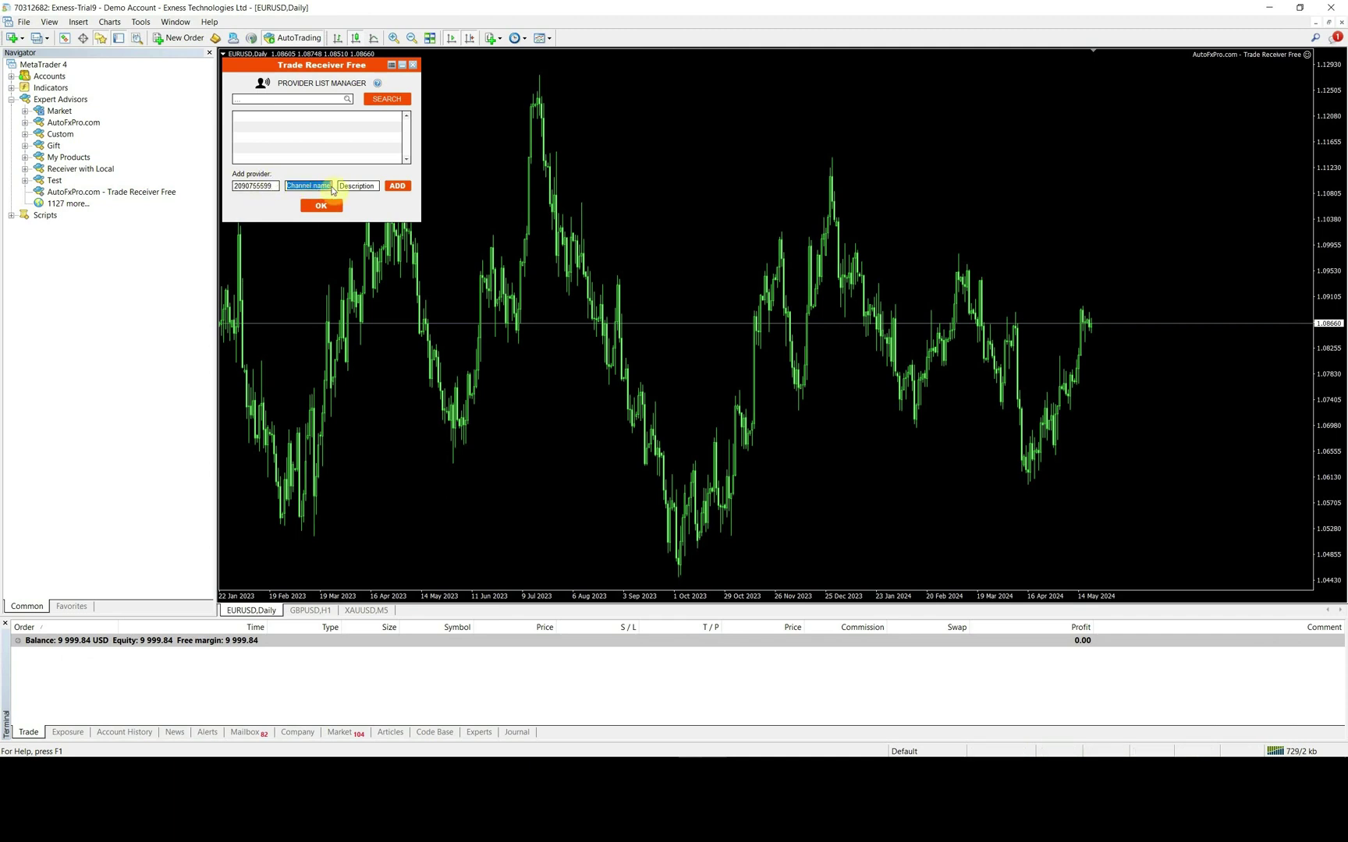
click(358, 190)
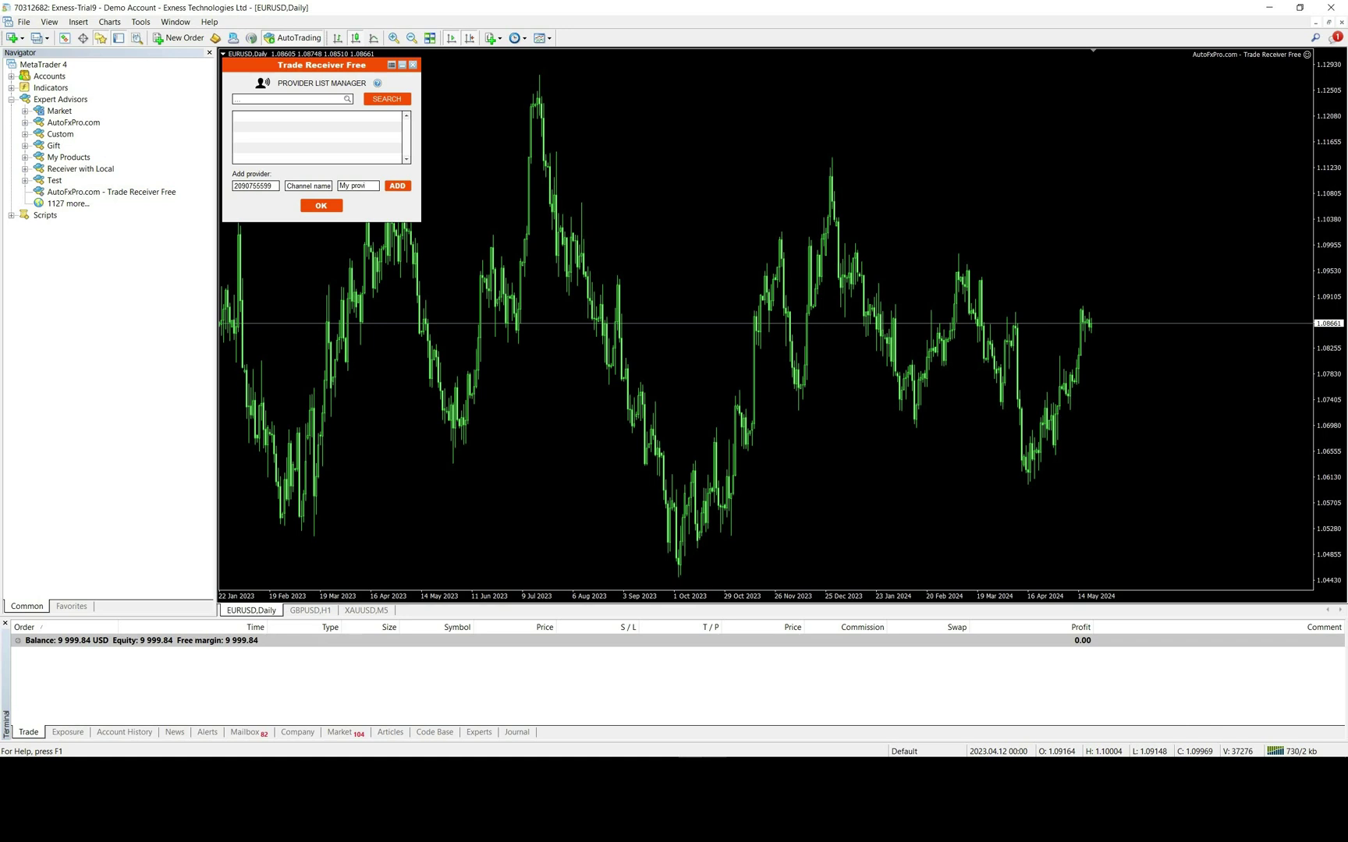
click(397, 188)
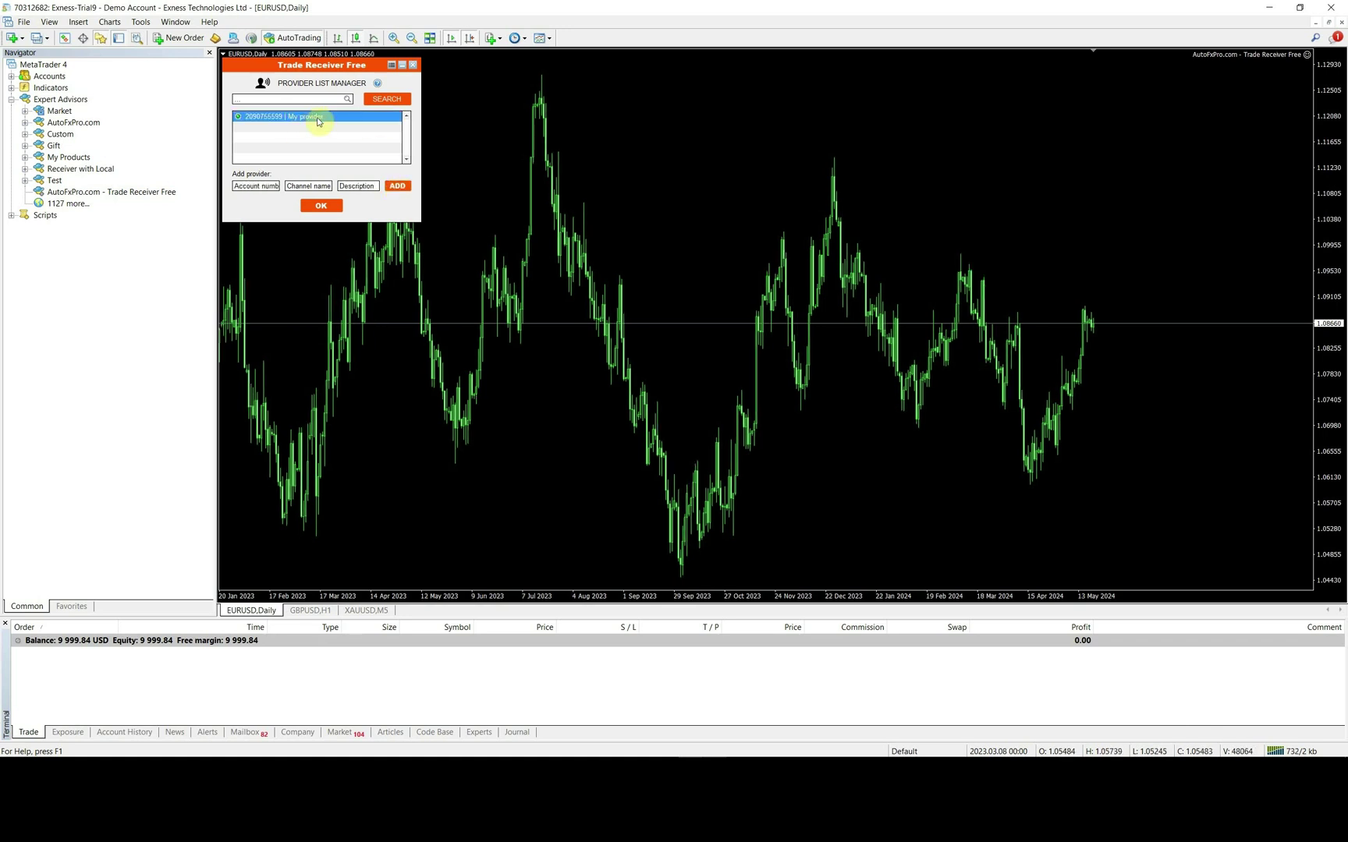
click(339, 207)
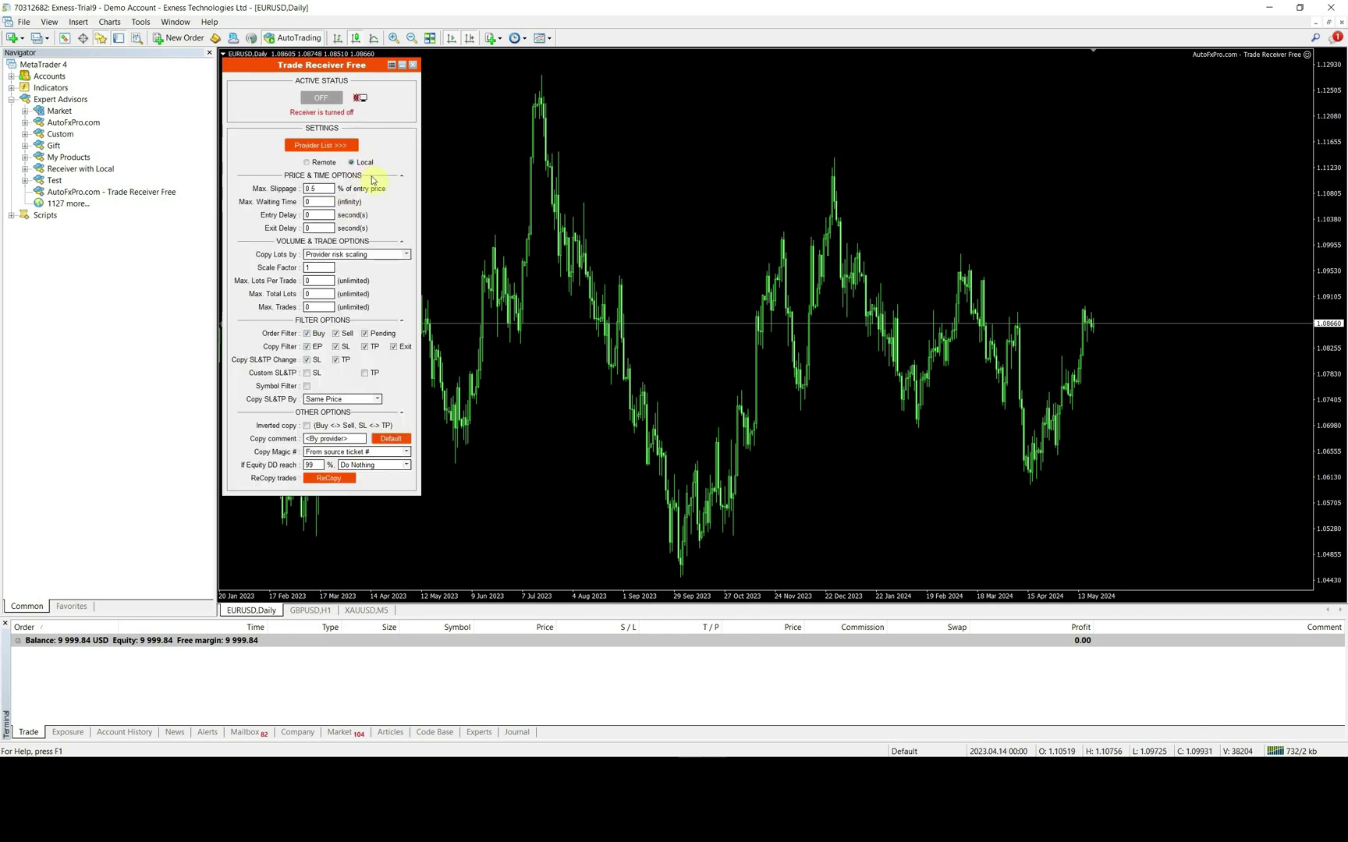
click(330, 103)
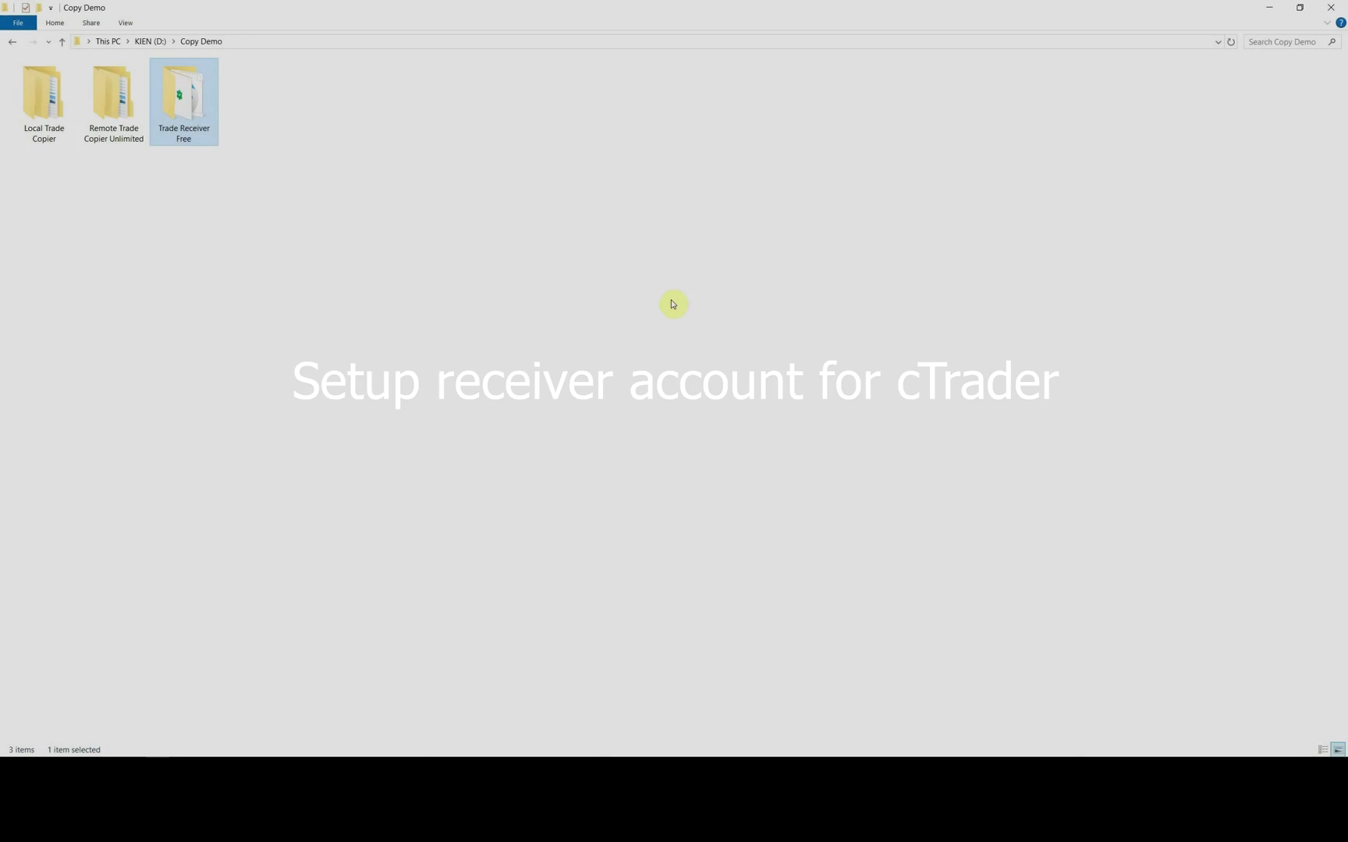
- Copy AutoFxPro.com - Trade Receiver Free.algo from the Trade Receiver Free folder and bring cTrader forward
click(453, 318)
double_click(176, 92)
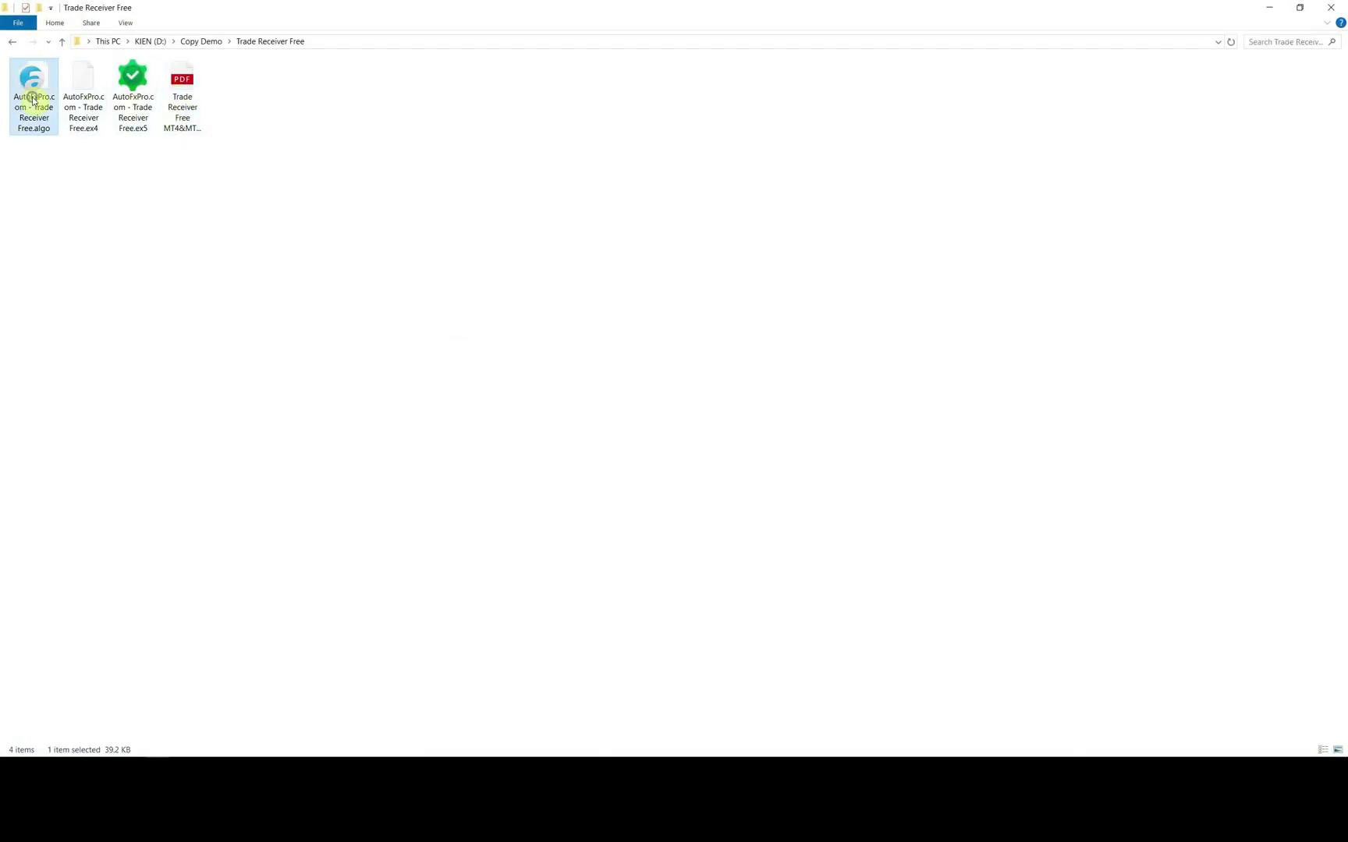
right_click(33, 100)
click(67, 309)
click(712, 747)
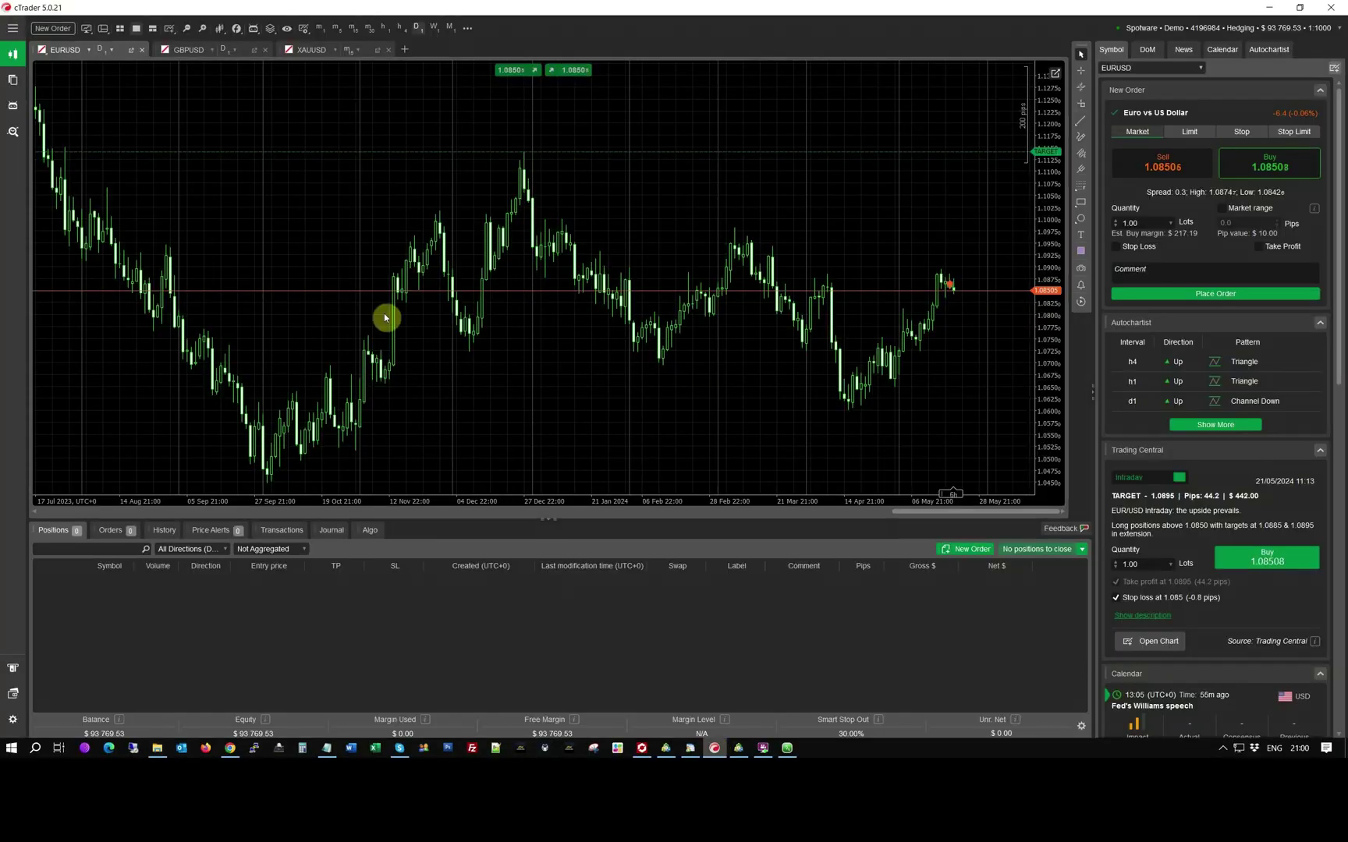
- Paste AutoFxPro.com - Trade Receiver Free.algo into the cAlgo Robots folder, opened from a sample cBot
click(11, 108)
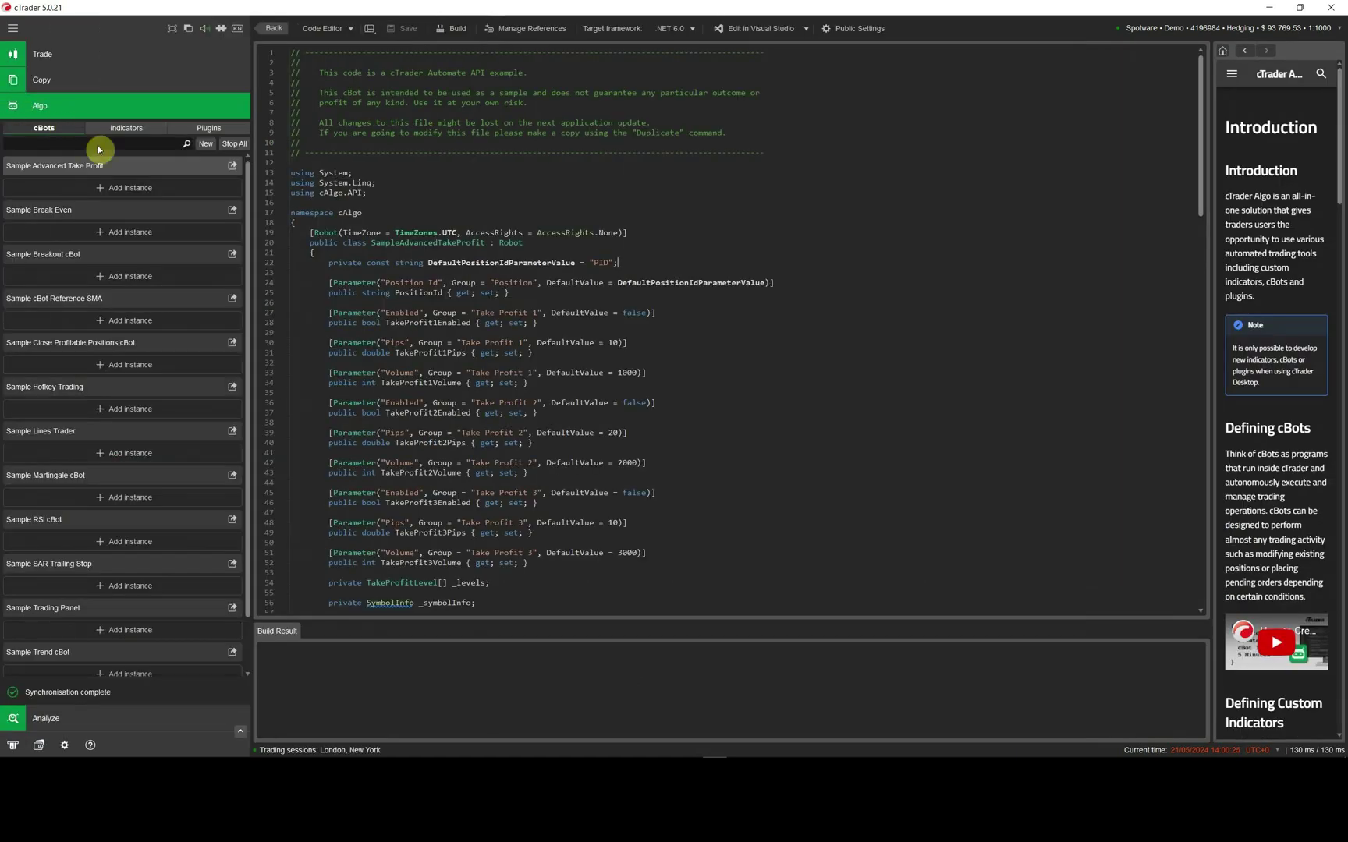
right_click(171, 167)
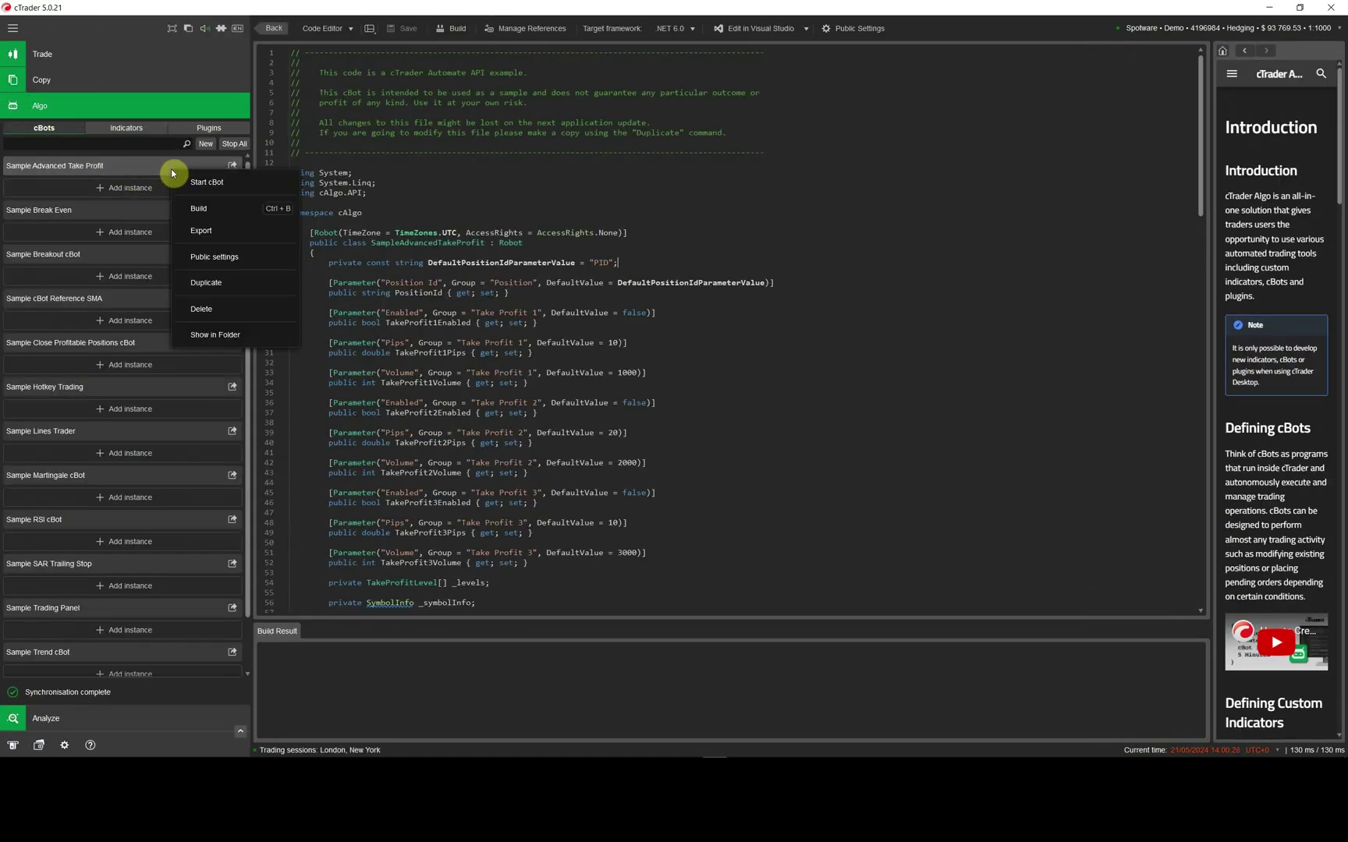
click(224, 336)
right_click(126, 481)
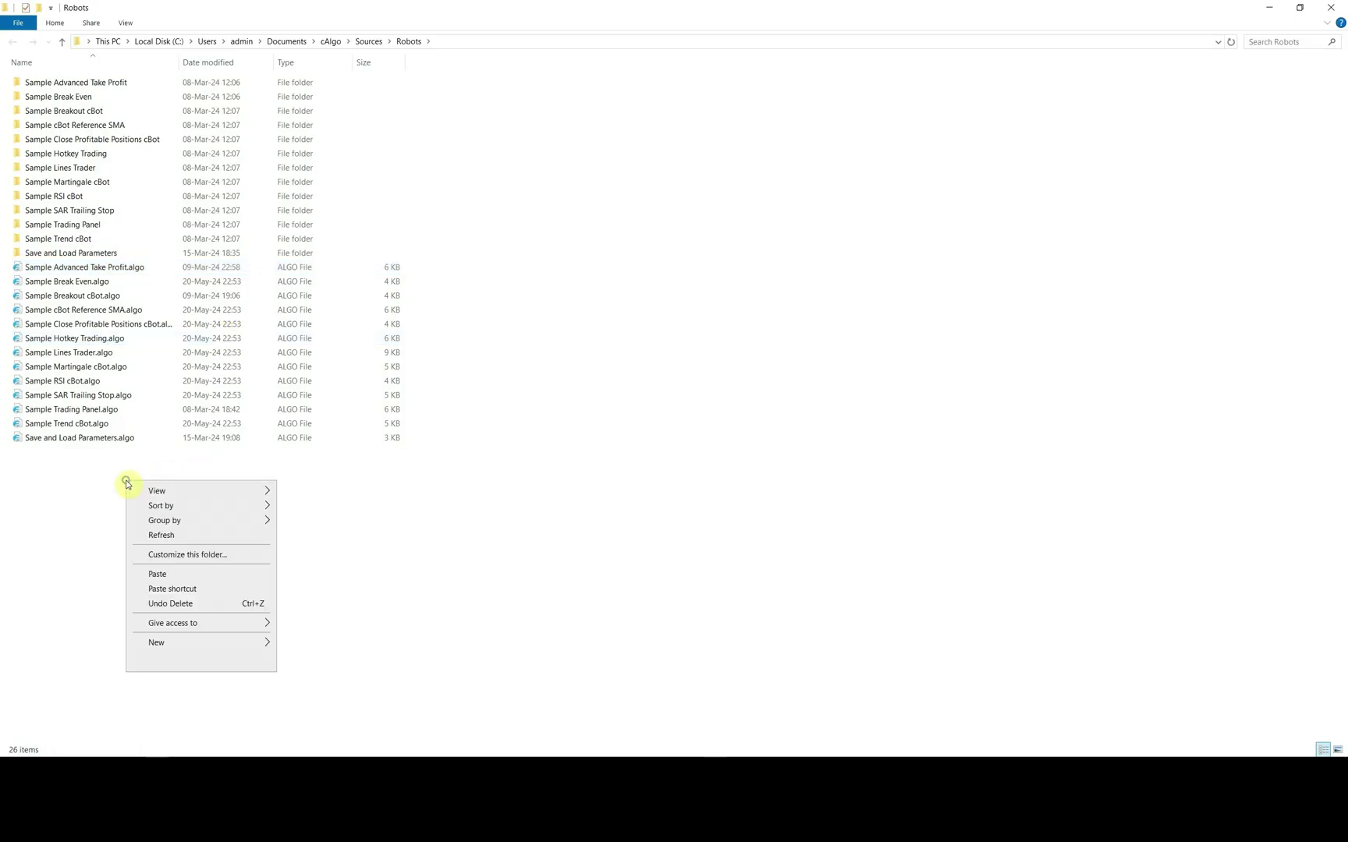
click(177, 575)
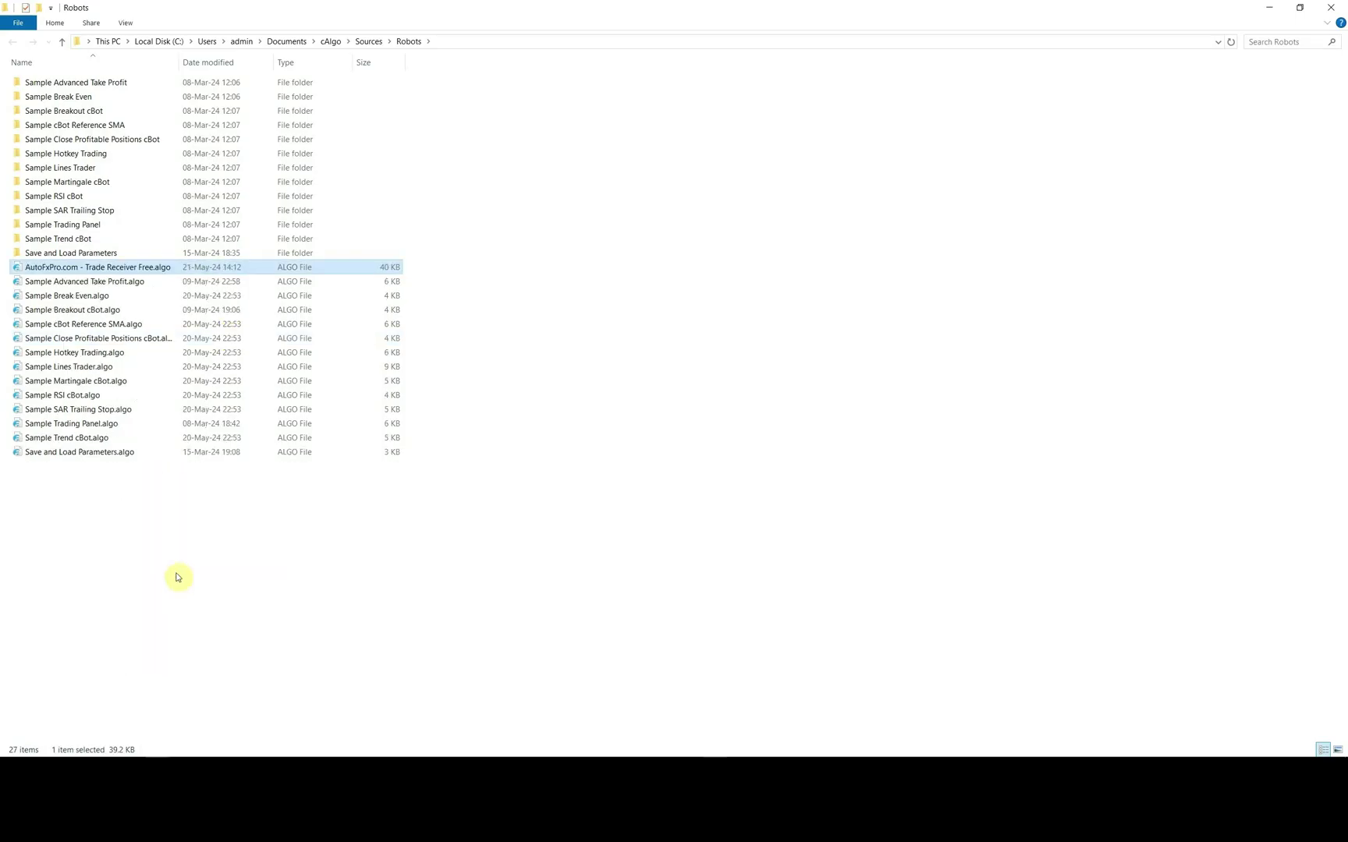
click(178, 575)
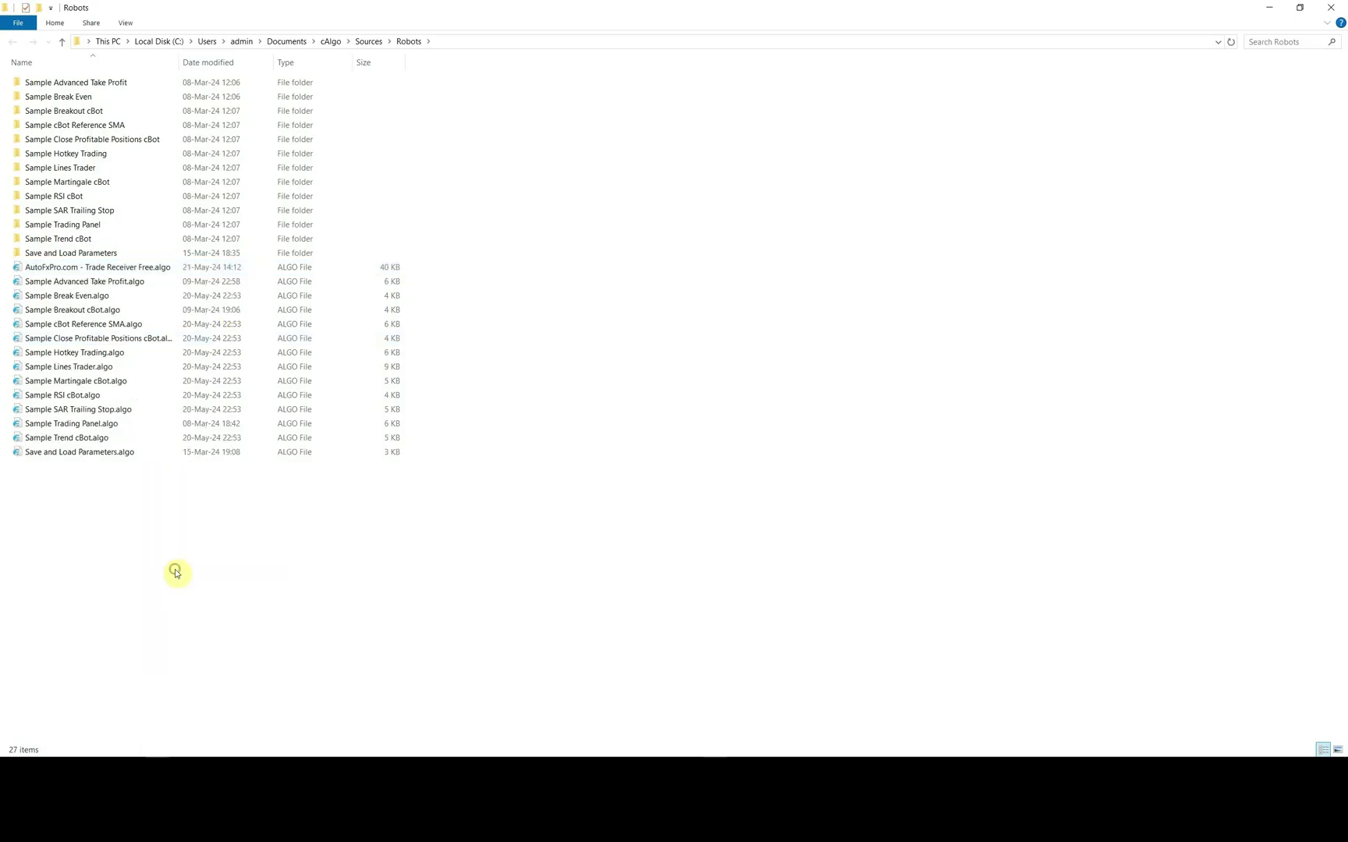
click(1329, 17)
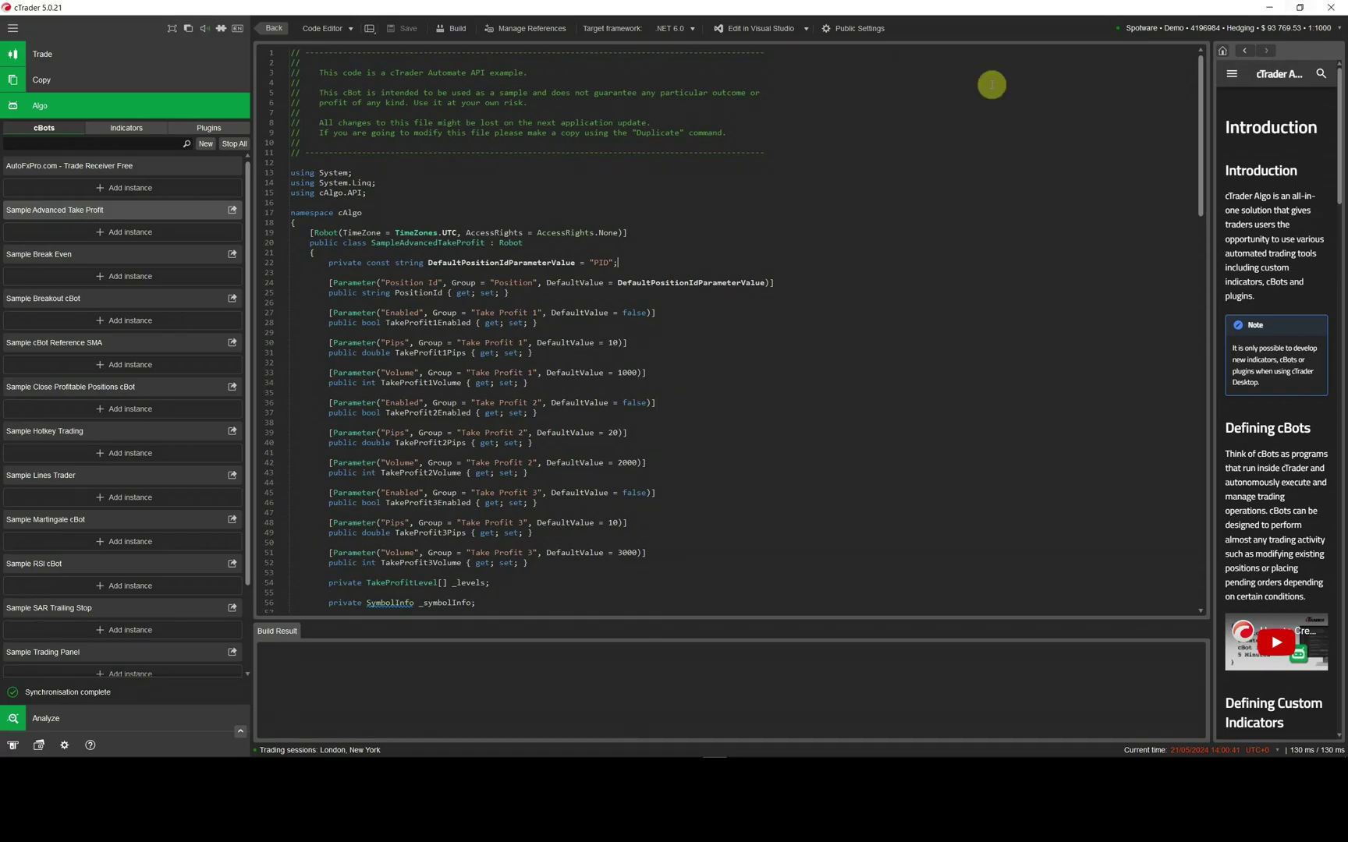
- Start the Trade Receiver Free cBot locally on the demo account with symbol EURUSD
click(176, 166)
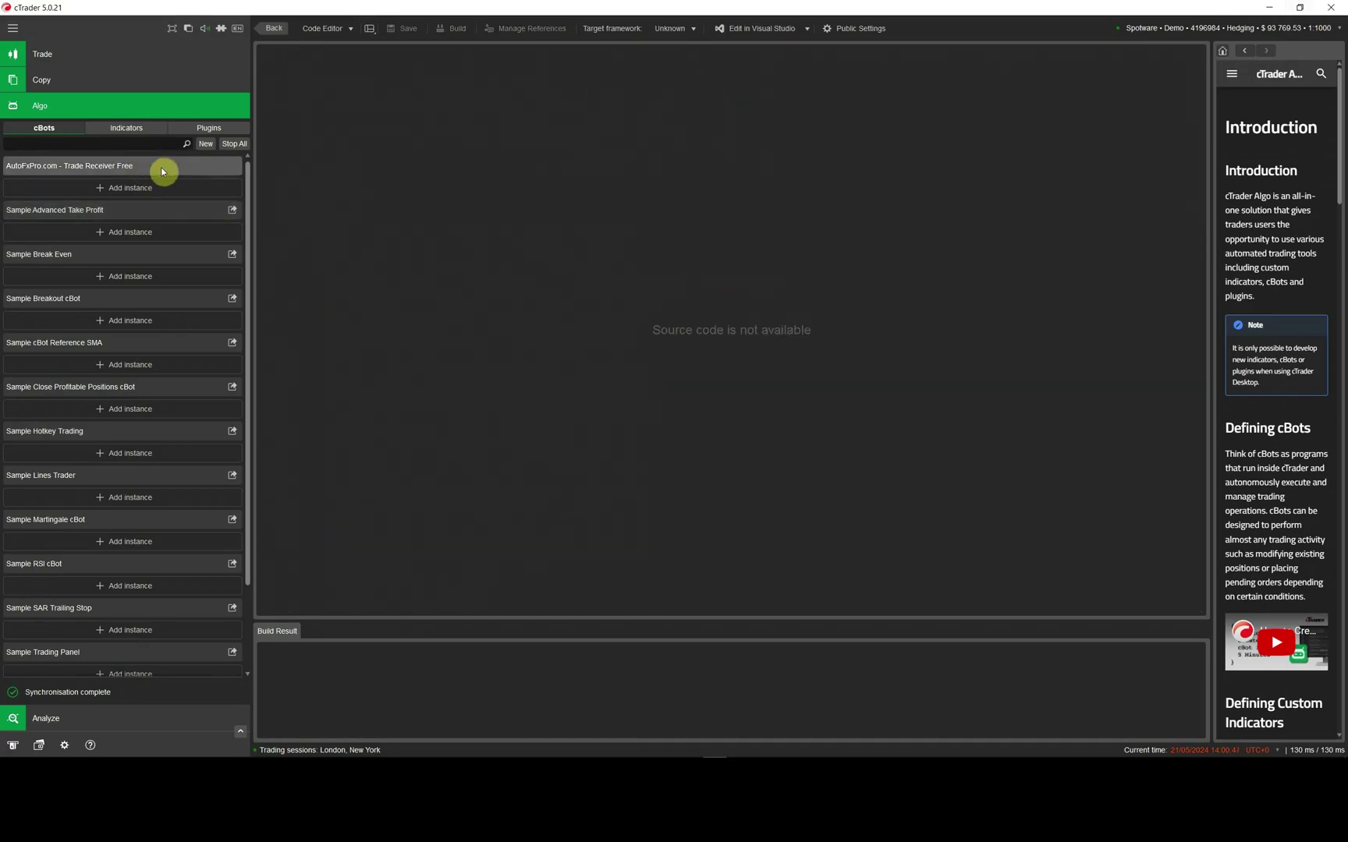
right_click(171, 169)
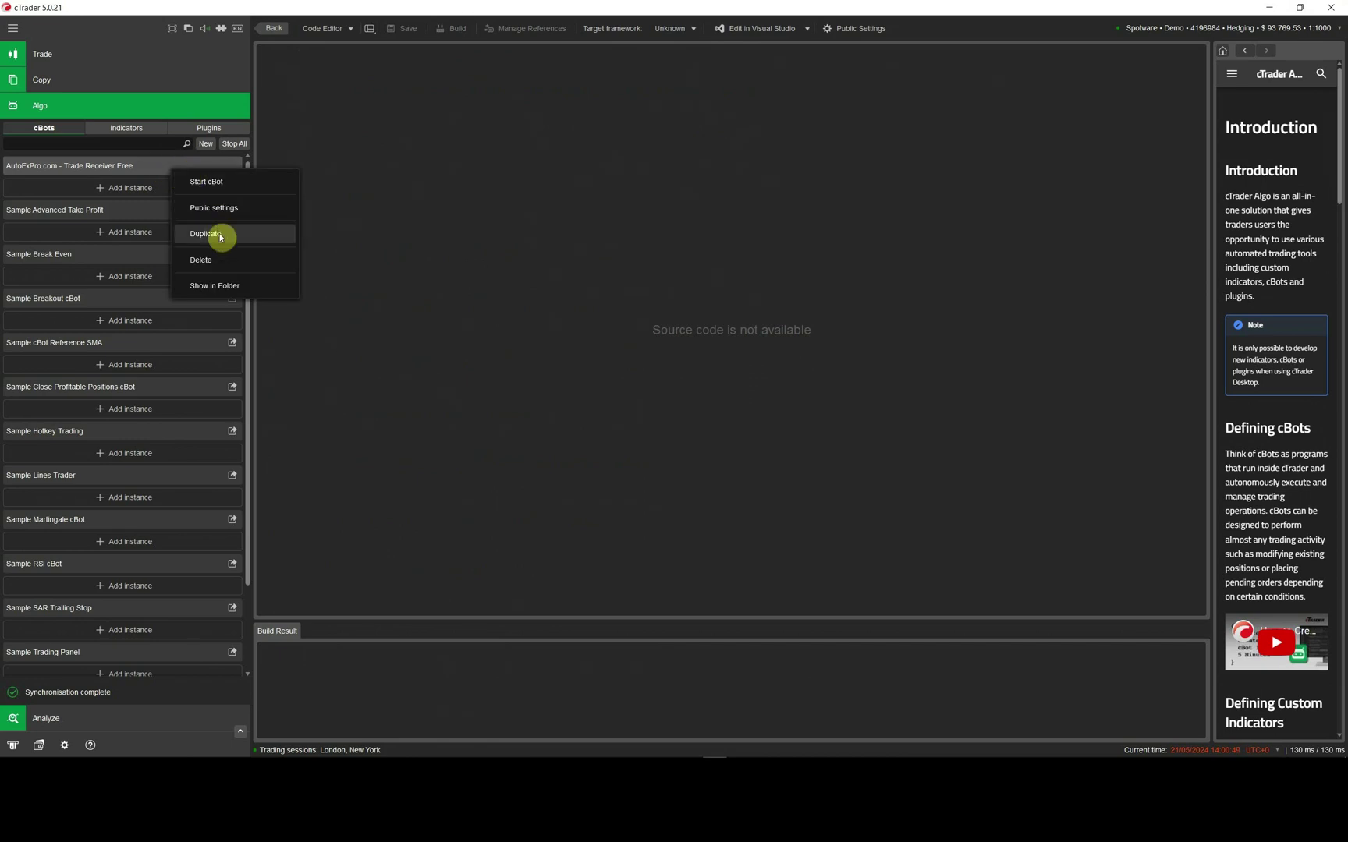
click(236, 188)
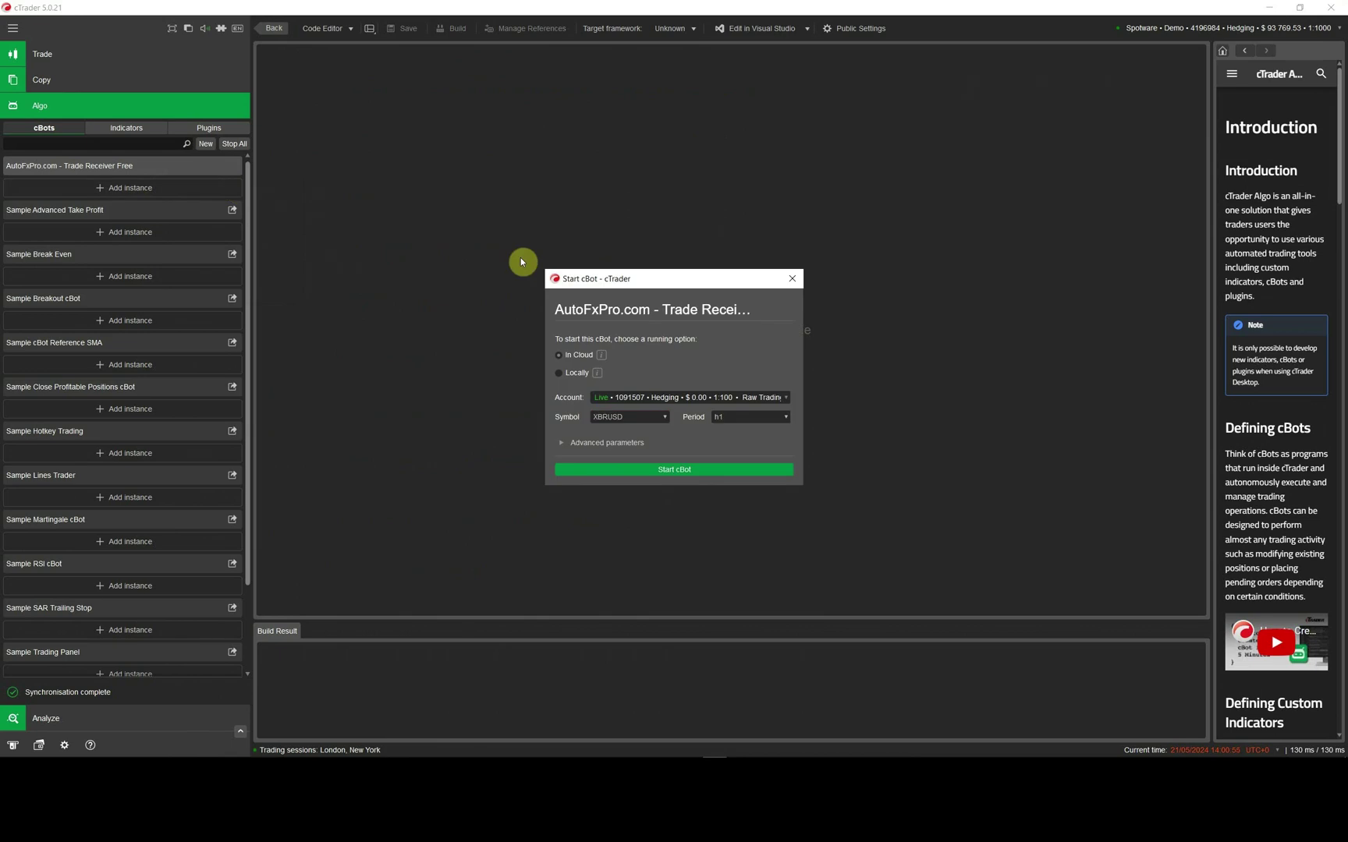
click(561, 375)
click(666, 417)
click(503, 458)
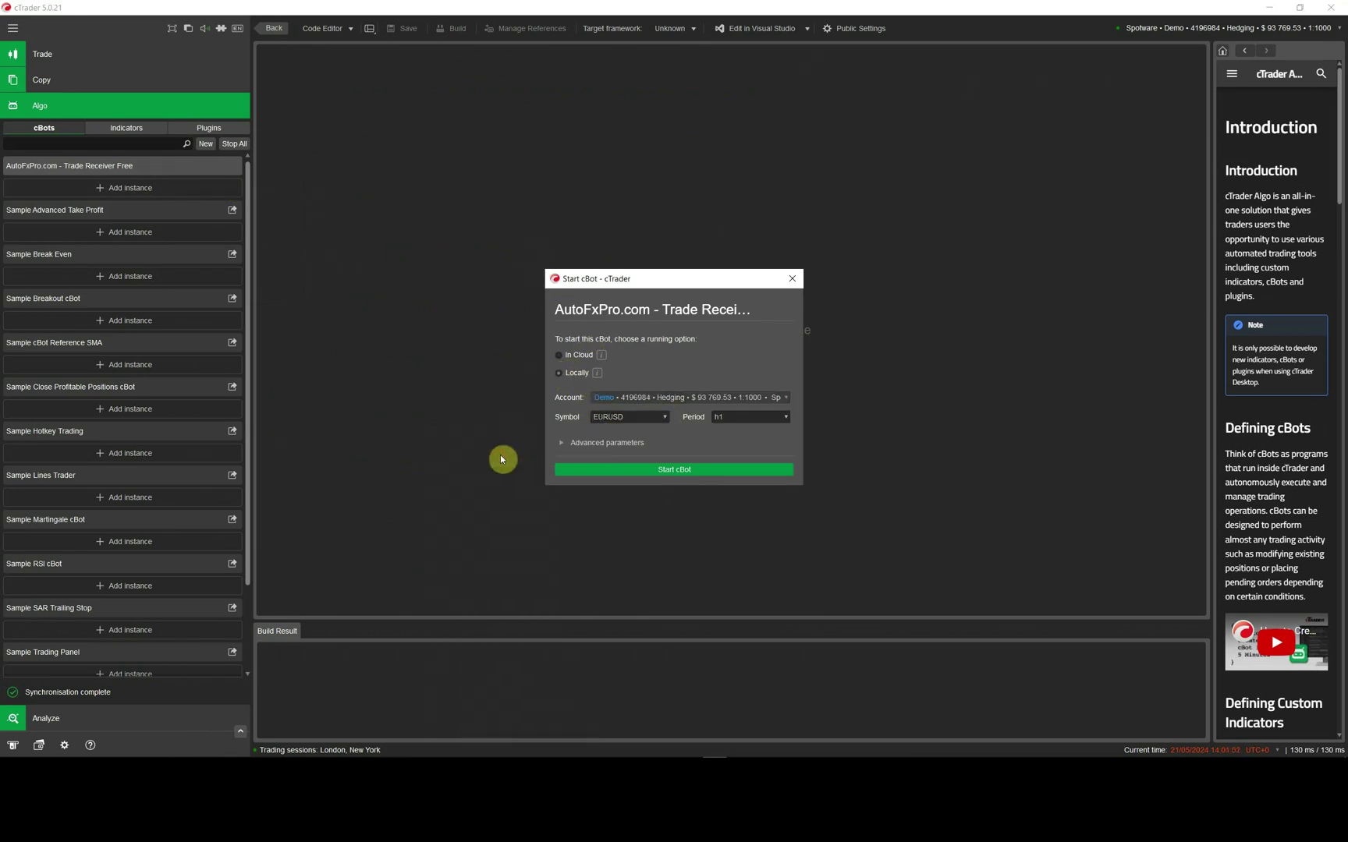
- Expand the advanced parameters and begin editing the Provider List field
click(615, 444)
scroll(698, 442, down, 2)
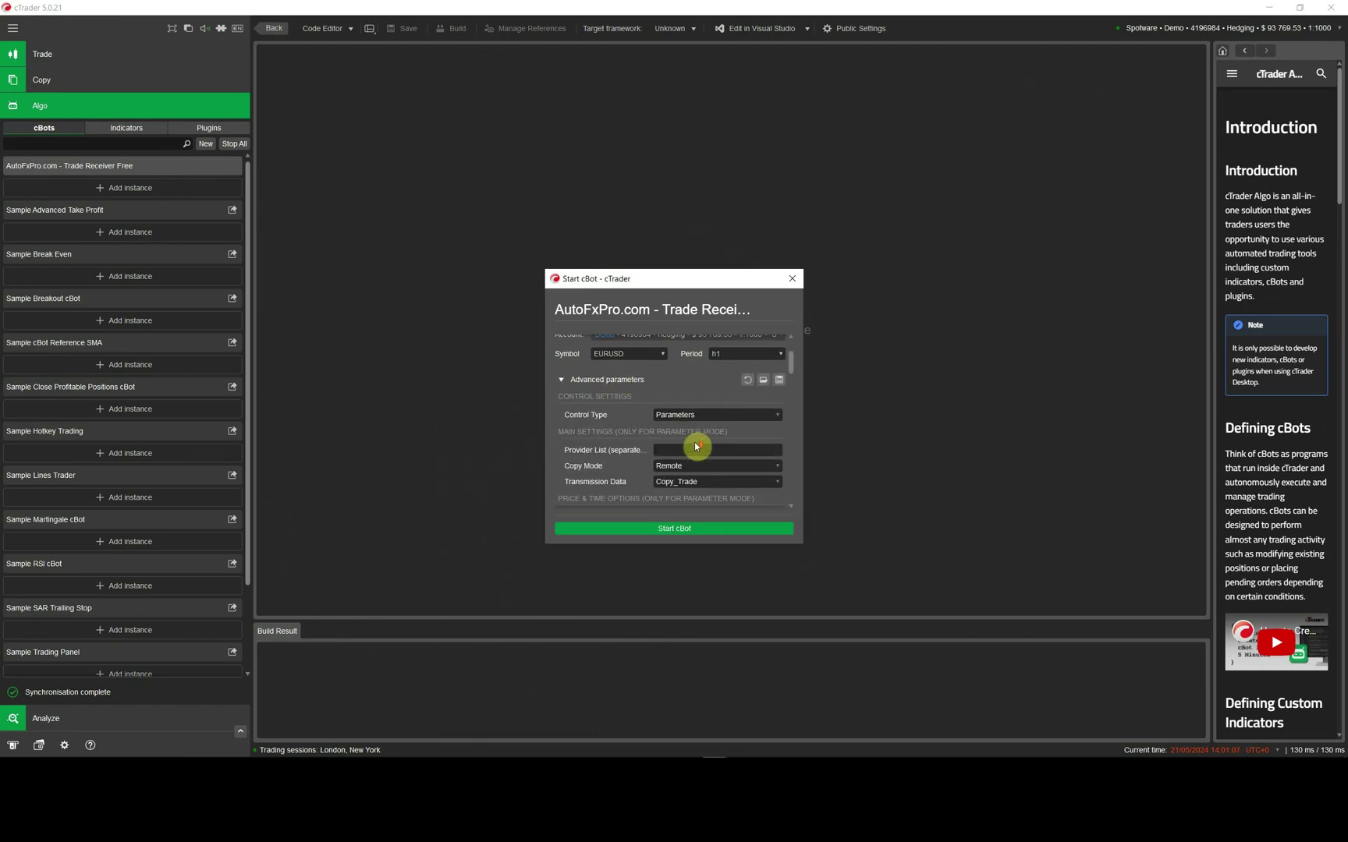
scroll(700, 441, down, 1)
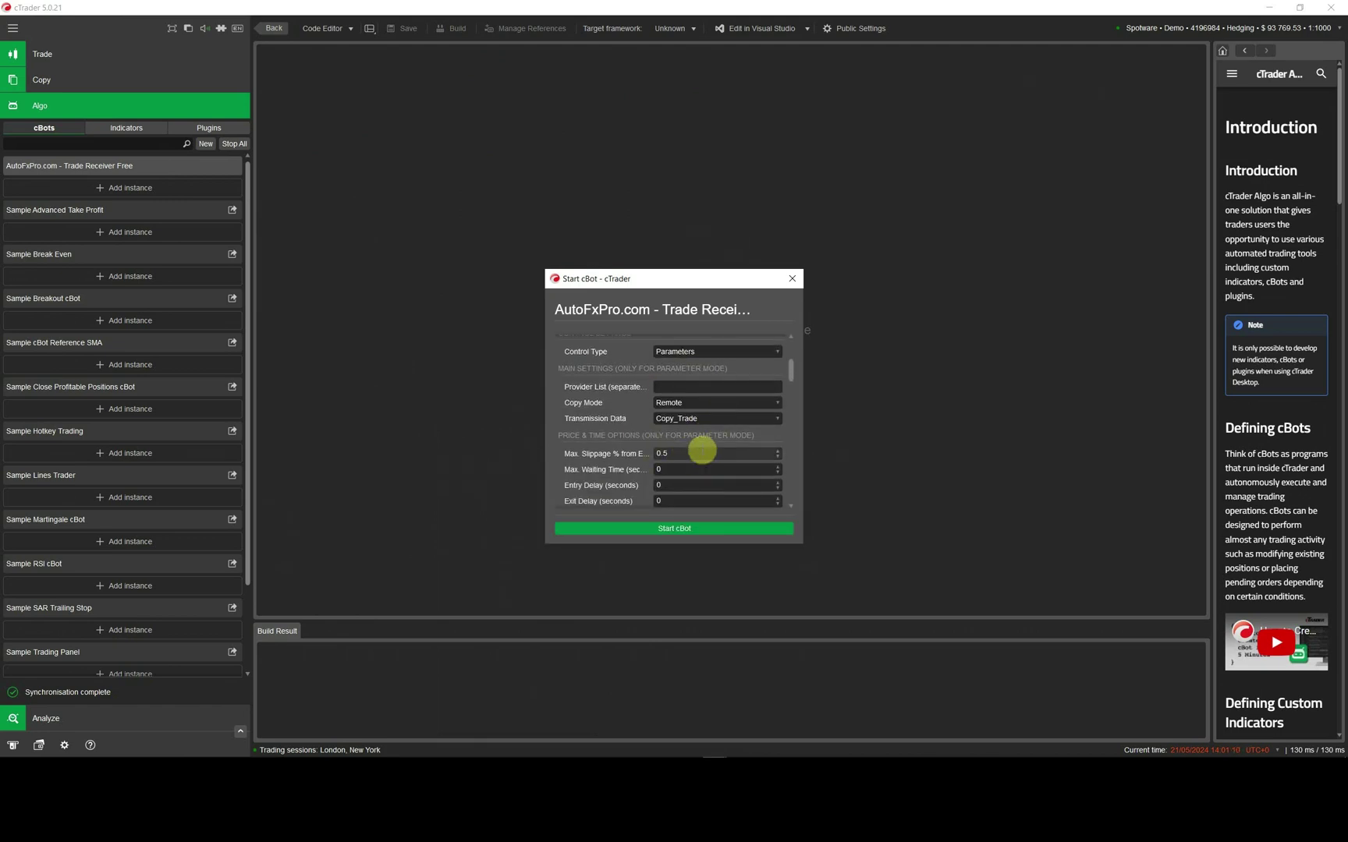
scroll(624, 418, down, 8)
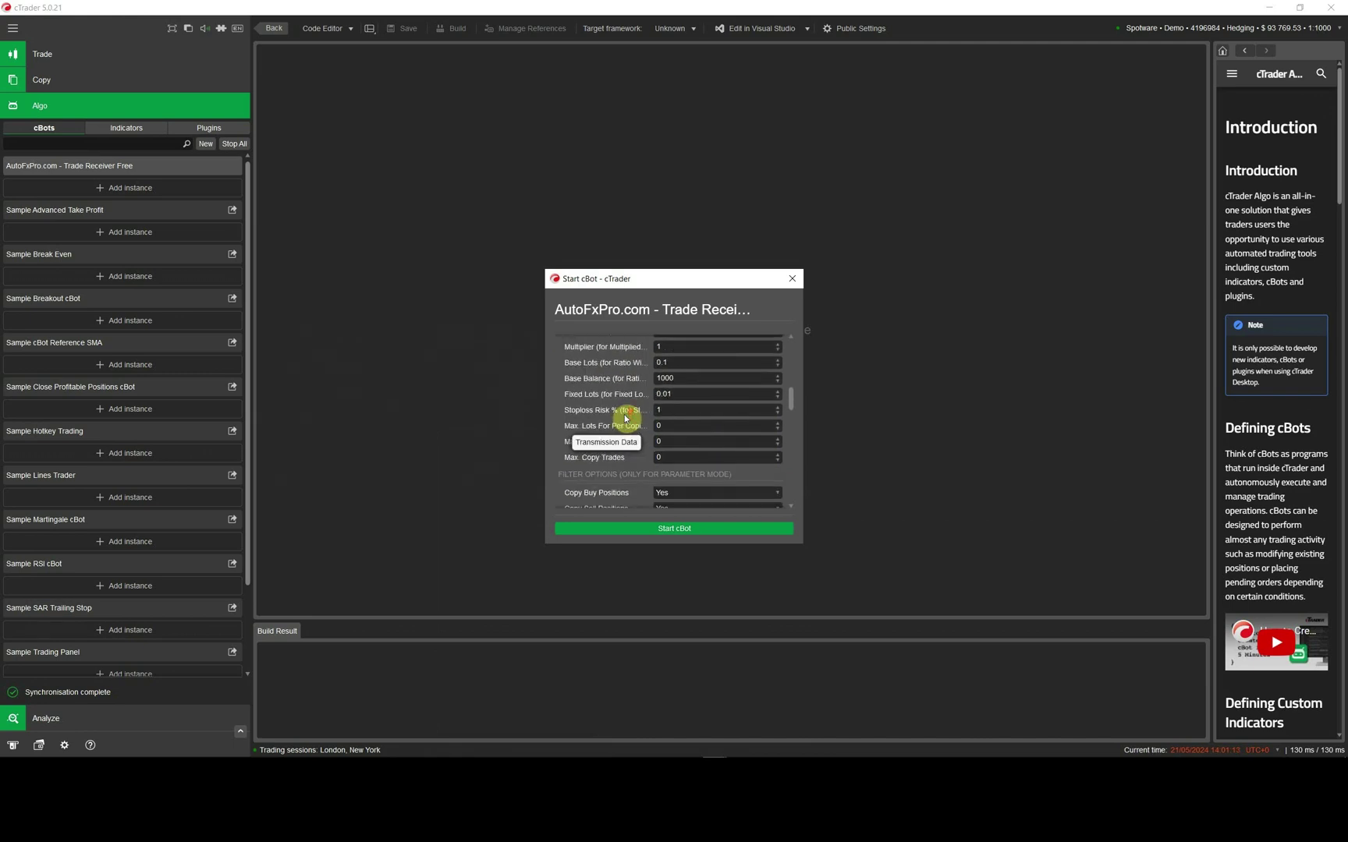
scroll(627, 421, up, 5)
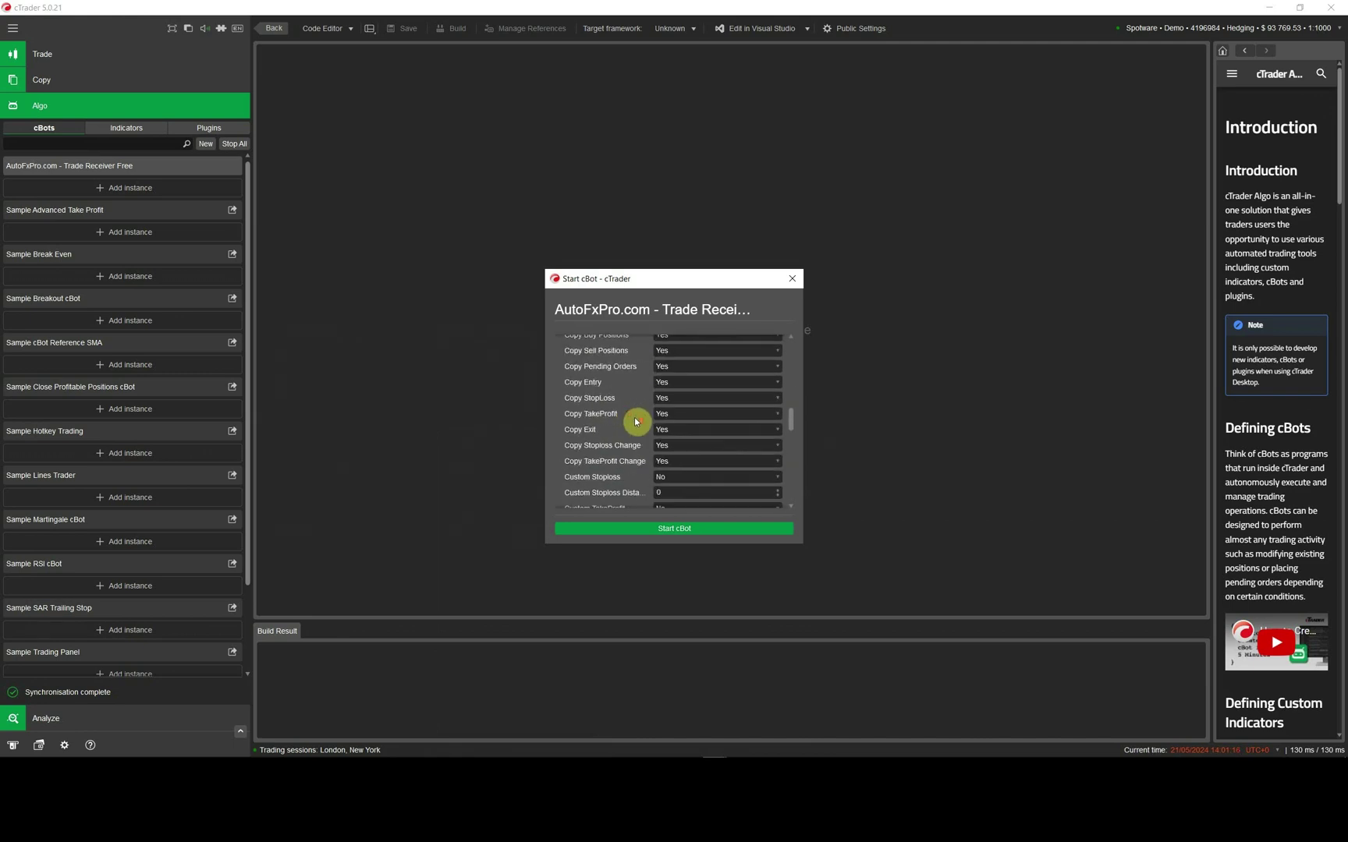
scroll(643, 428, up, 4)
click(680, 420)
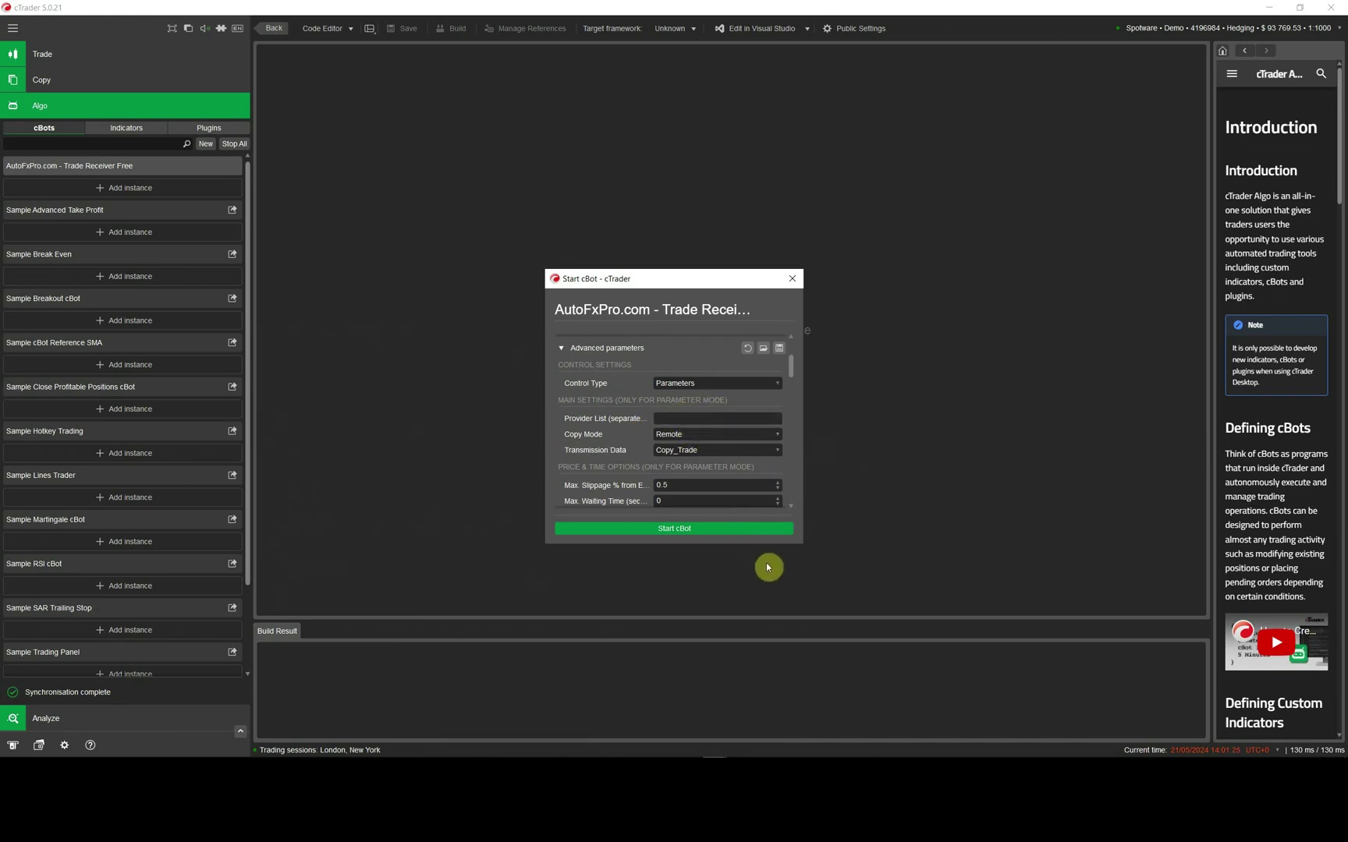
- Bring the Tickmill MT4 terminal forward and maximize it to show the Local Trade Copier running
mouse_move(748, 754)
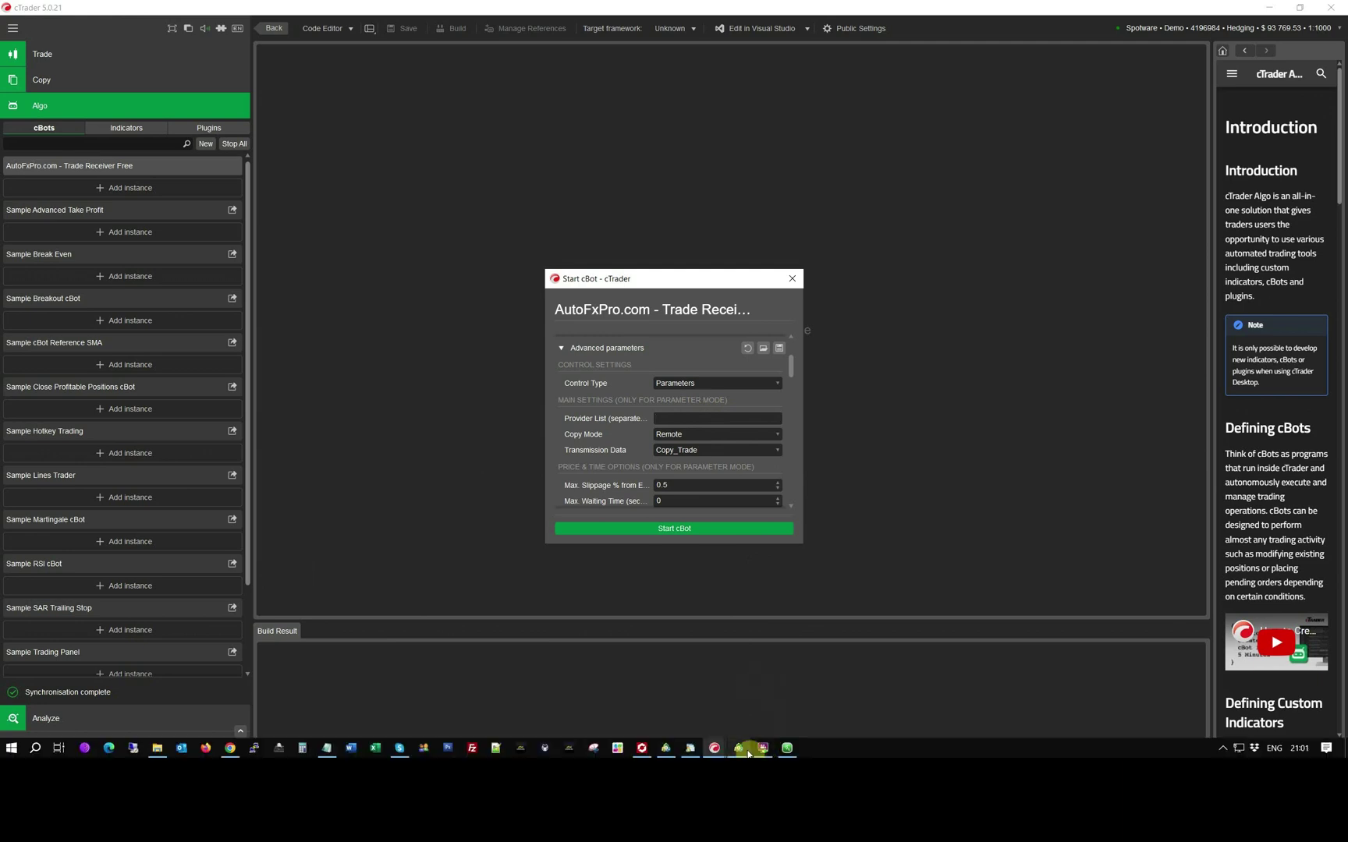
click(665, 749)
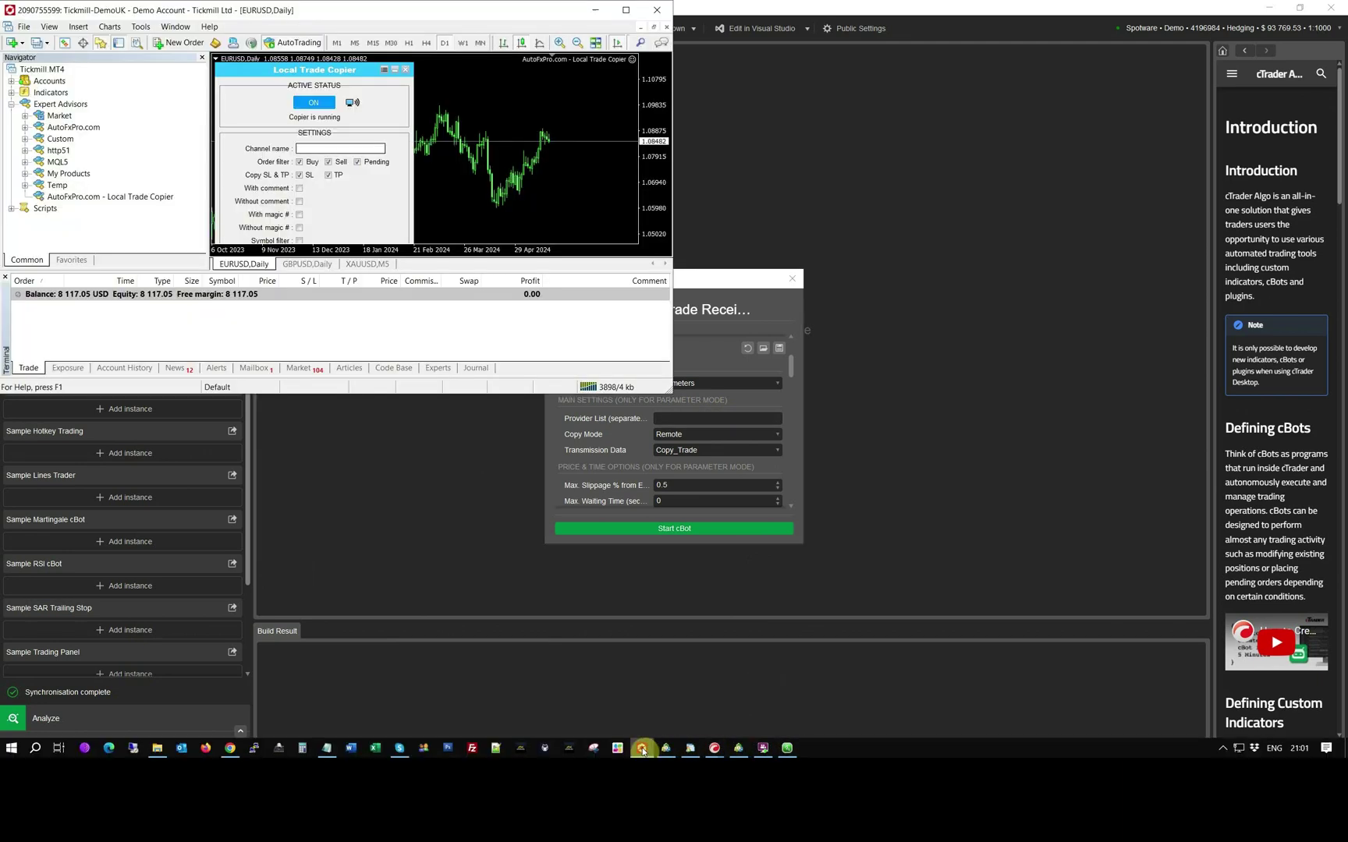
click(625, 9)
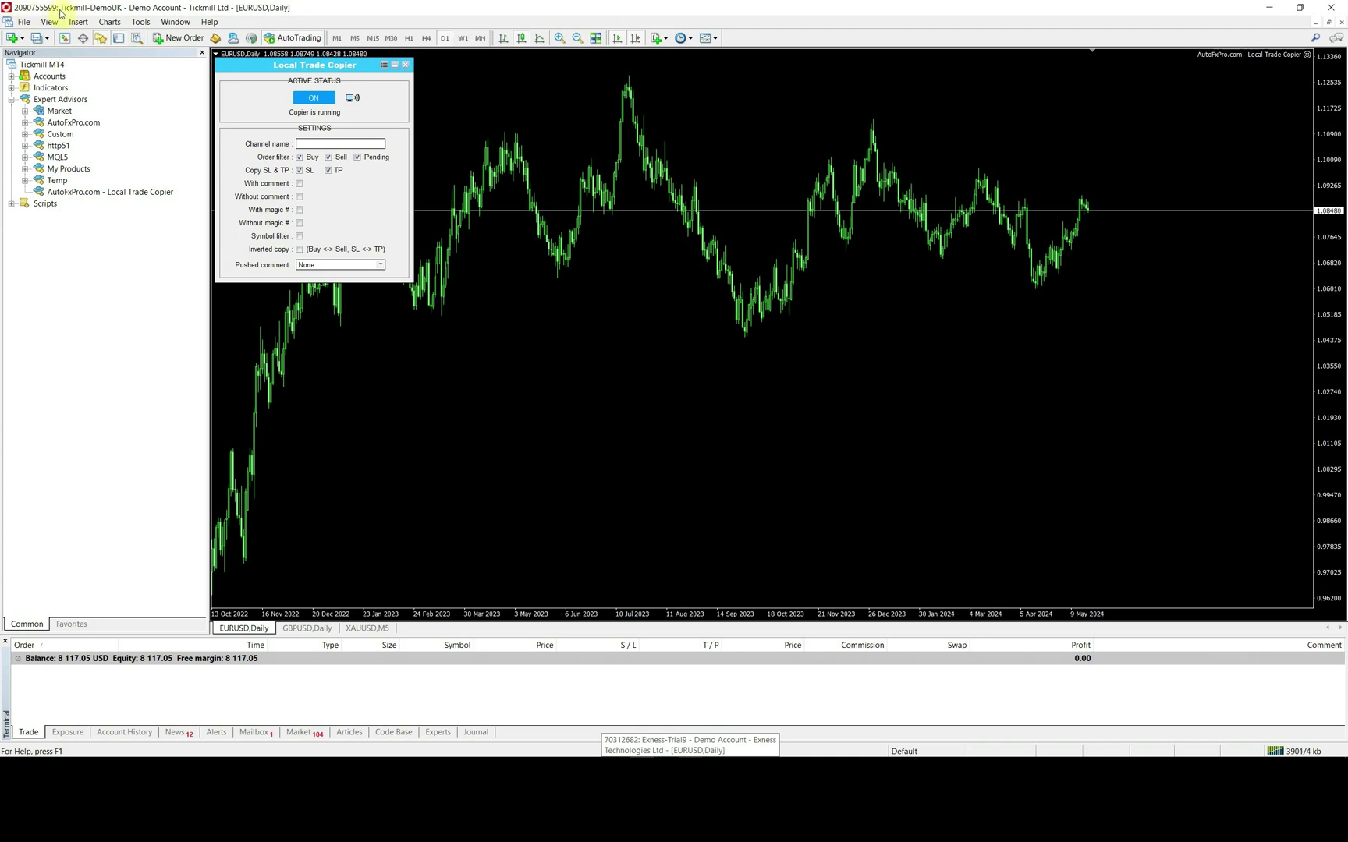
- Back in cTrader's start dialog, set Copy Mode to Local and start the receiver cBot
mouse_move(646, 750)
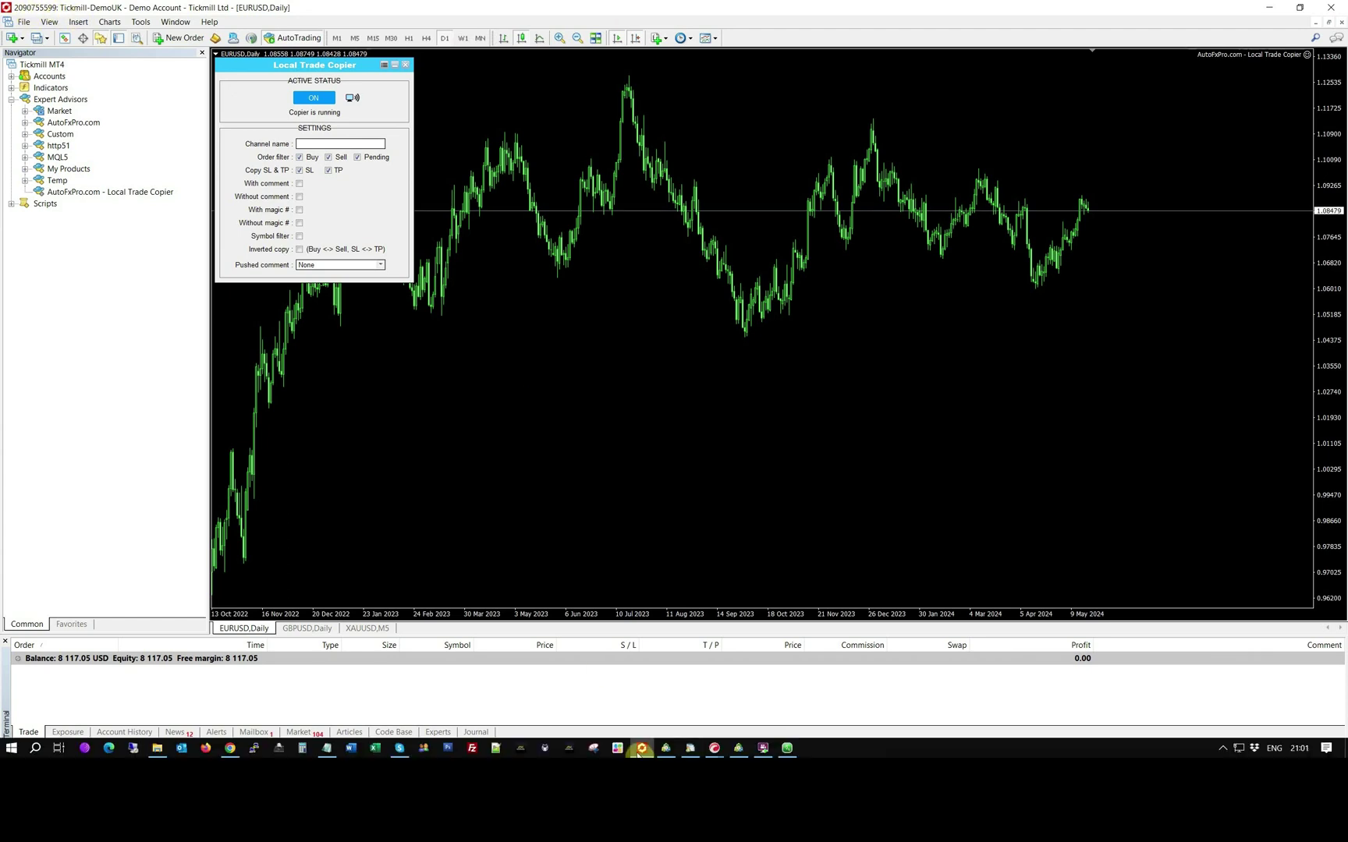
mouse_move(692, 748)
click(725, 727)
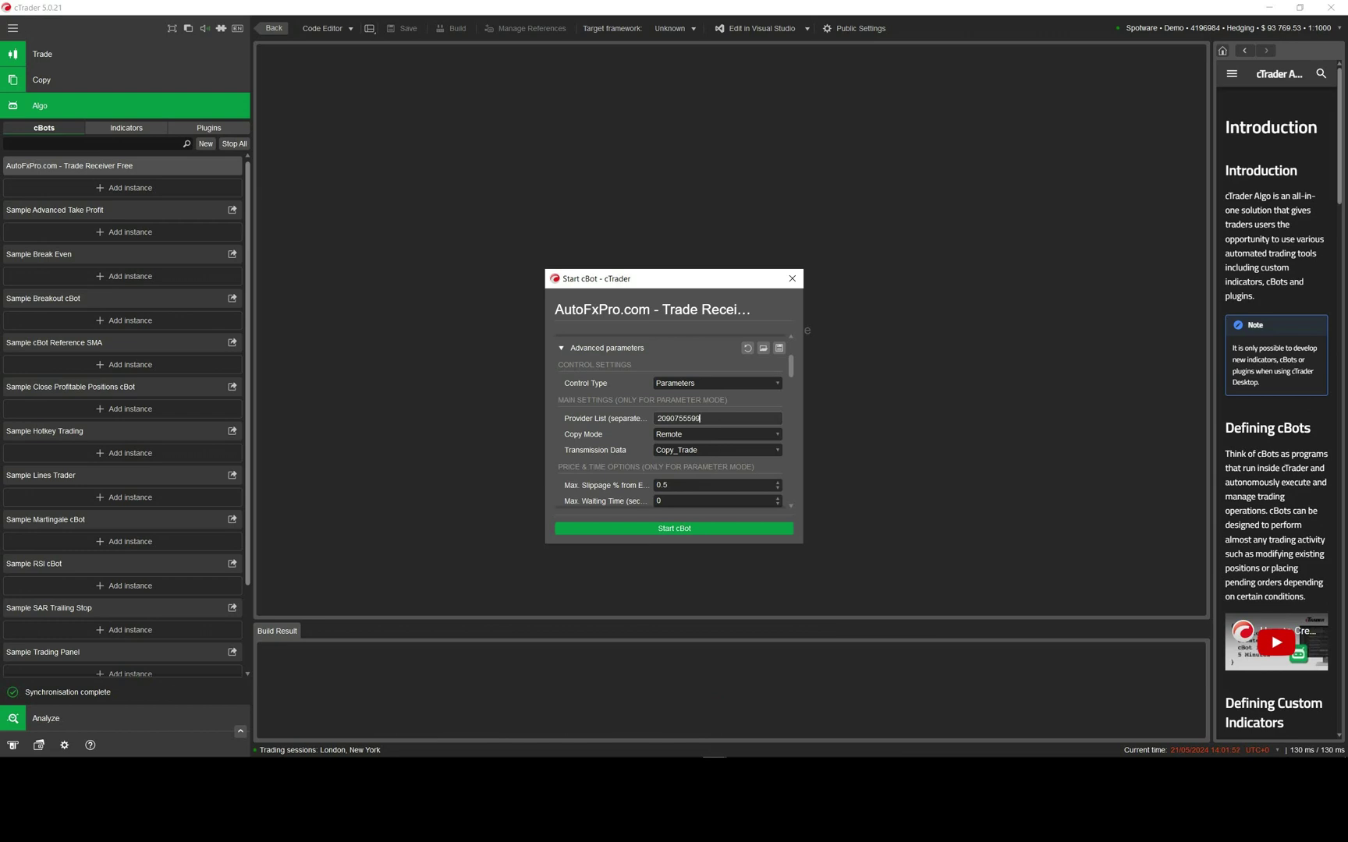
click(713, 435)
click(686, 461)
scroll(645, 450, down, 5)
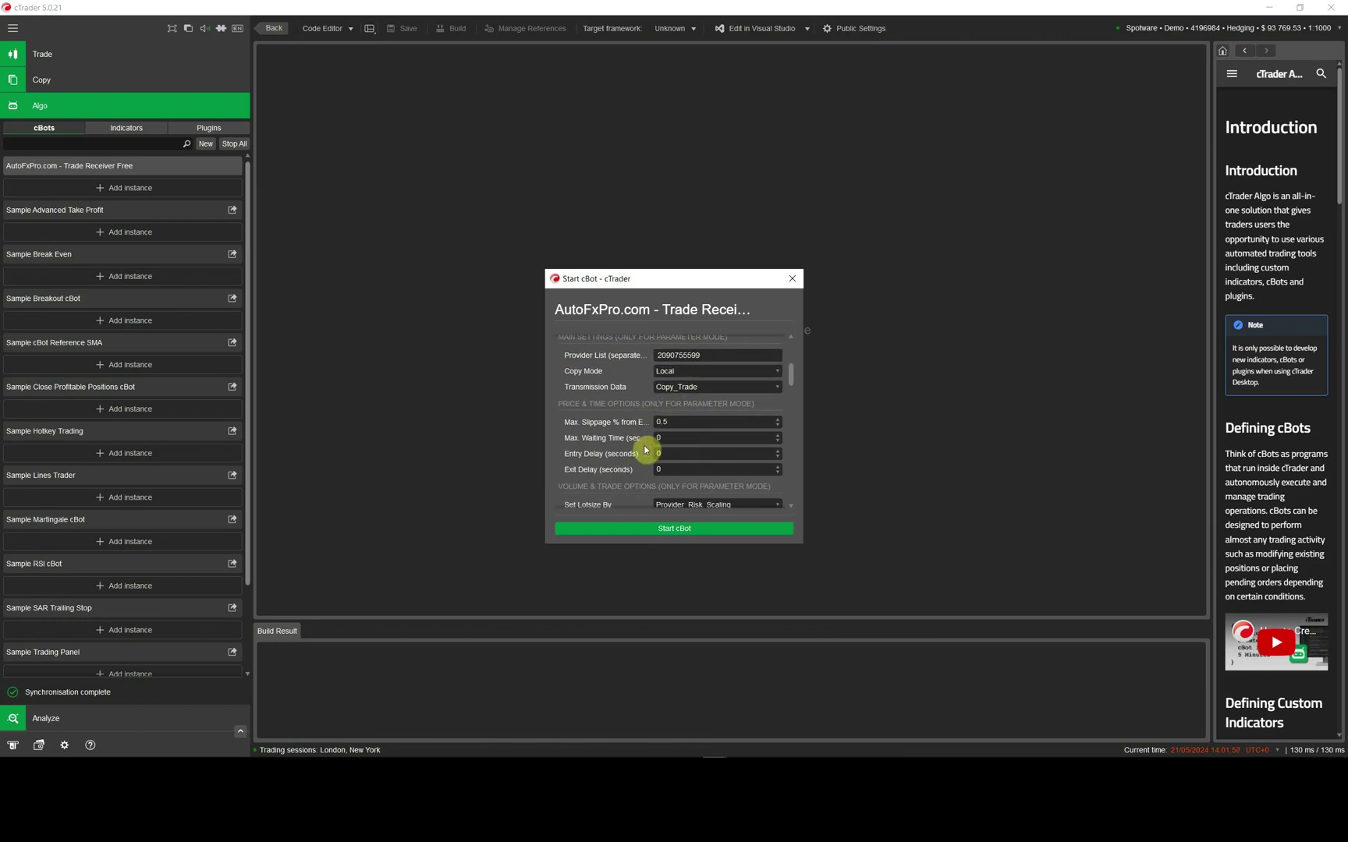
scroll(646, 450, up, 5)
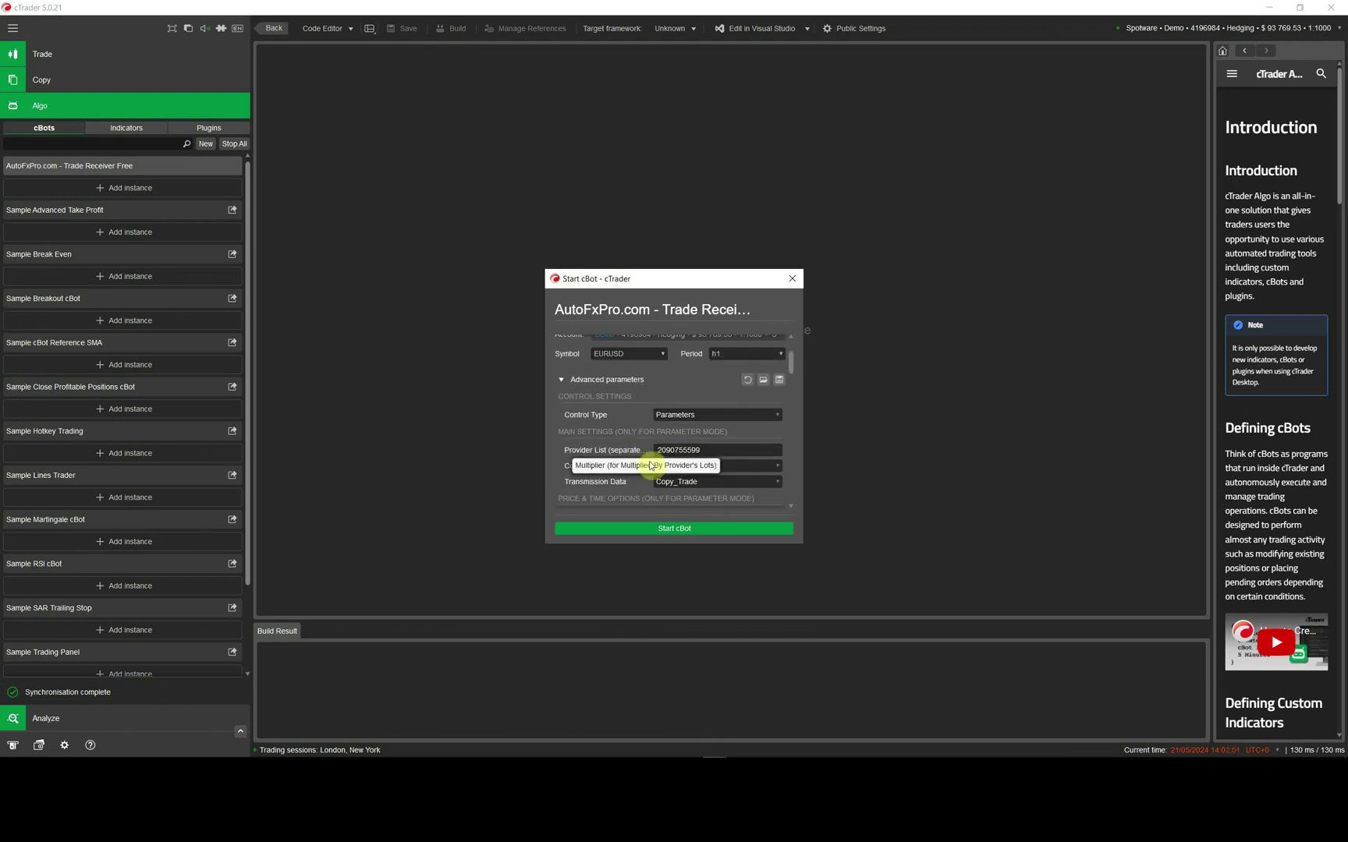
click(674, 529)
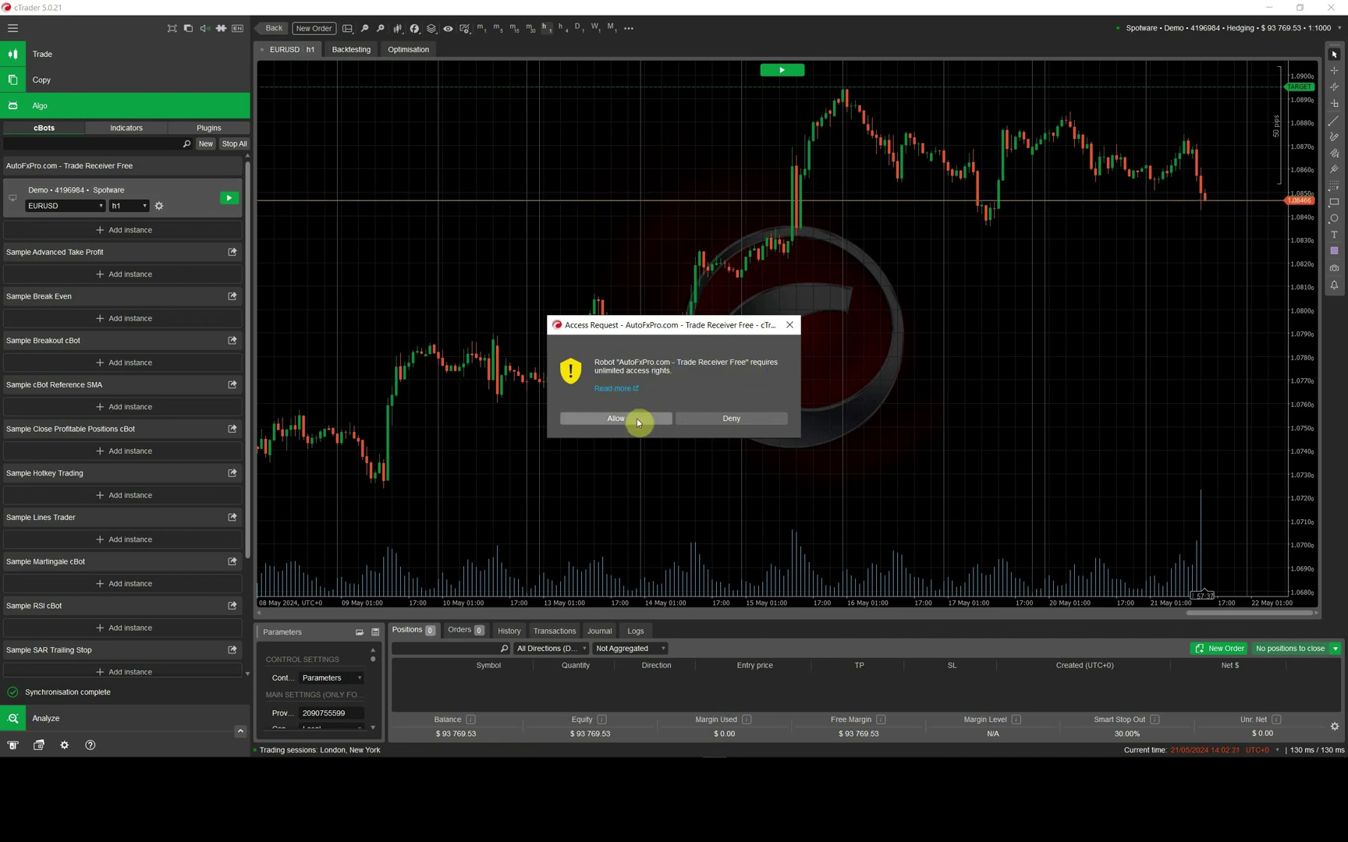
- Allow the Trade Receiver Free cBot full access in the Access Request dialog
click(635, 418)
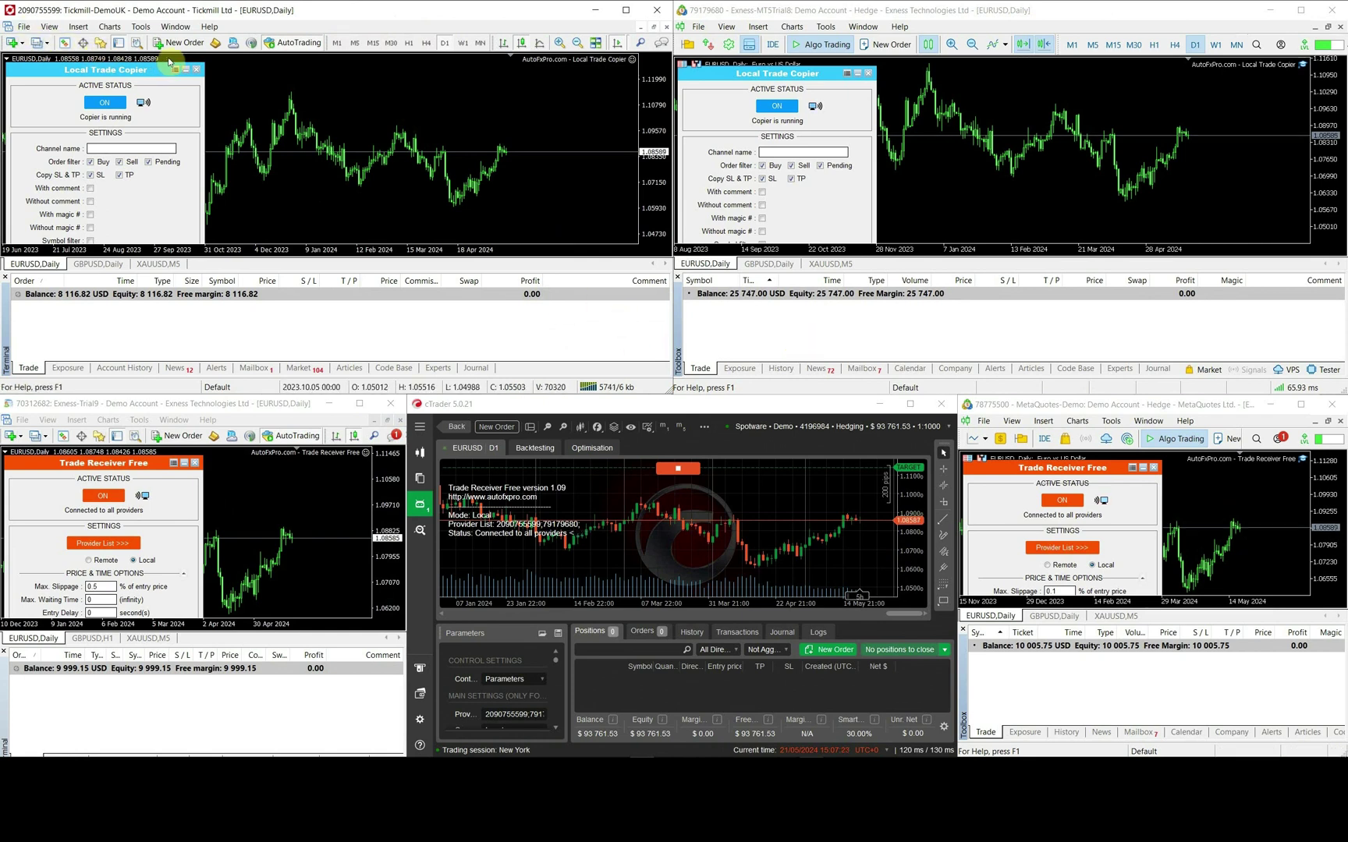
- Buy 0.01 EURUSD on Tickmill, sell 0.01 XAUUSD on Exness MT5, then close the EURUSD buy
click(8, 60)
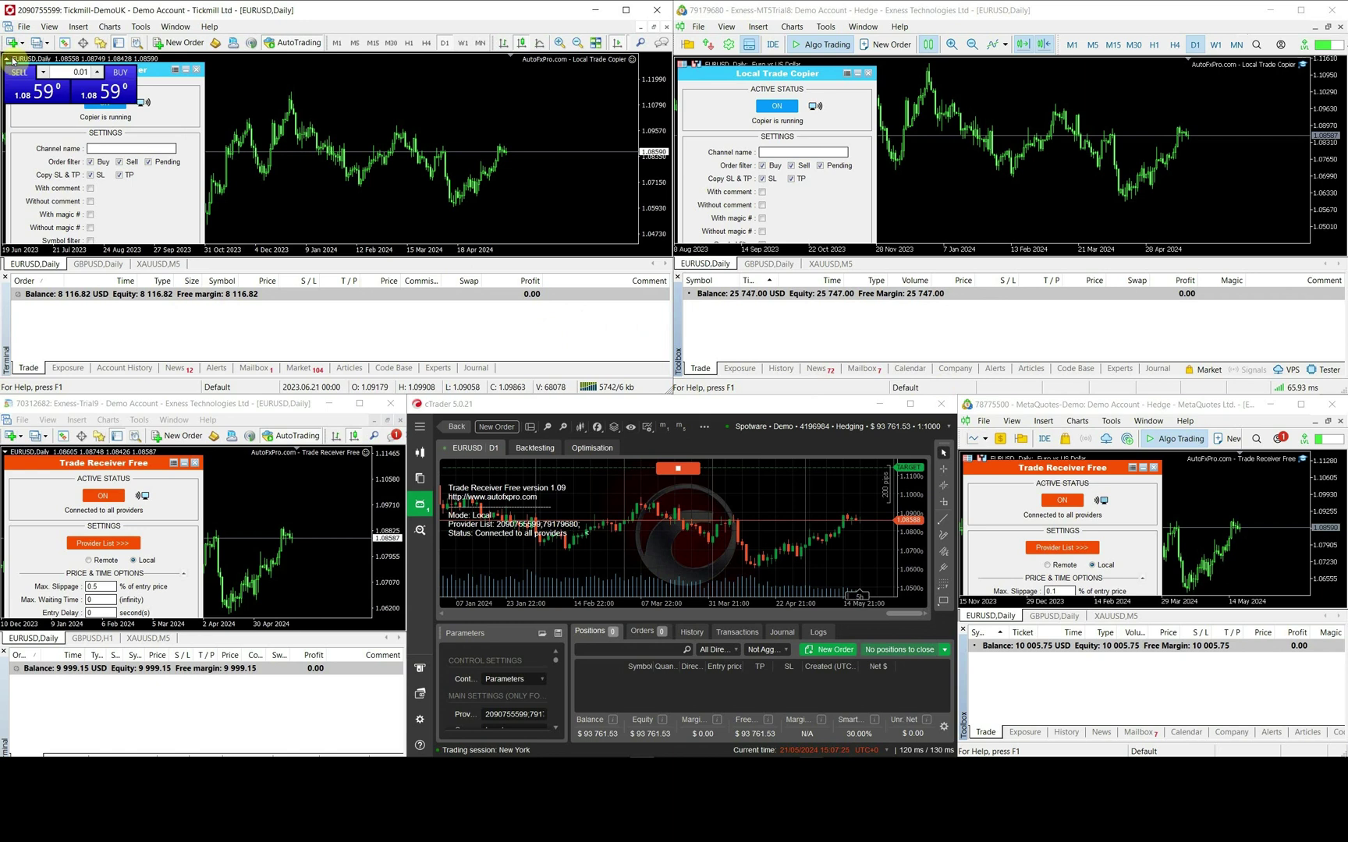
click(112, 97)
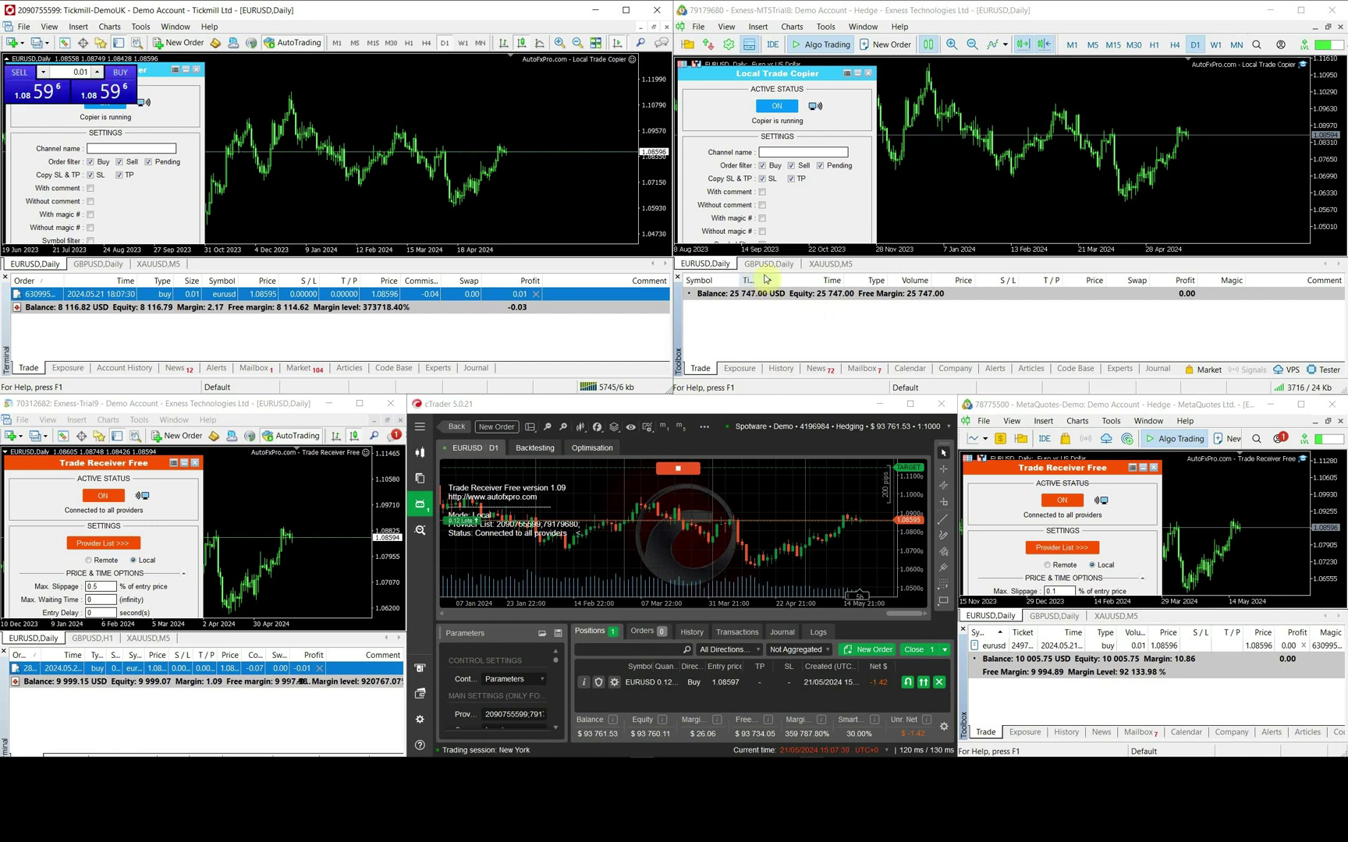
click(819, 265)
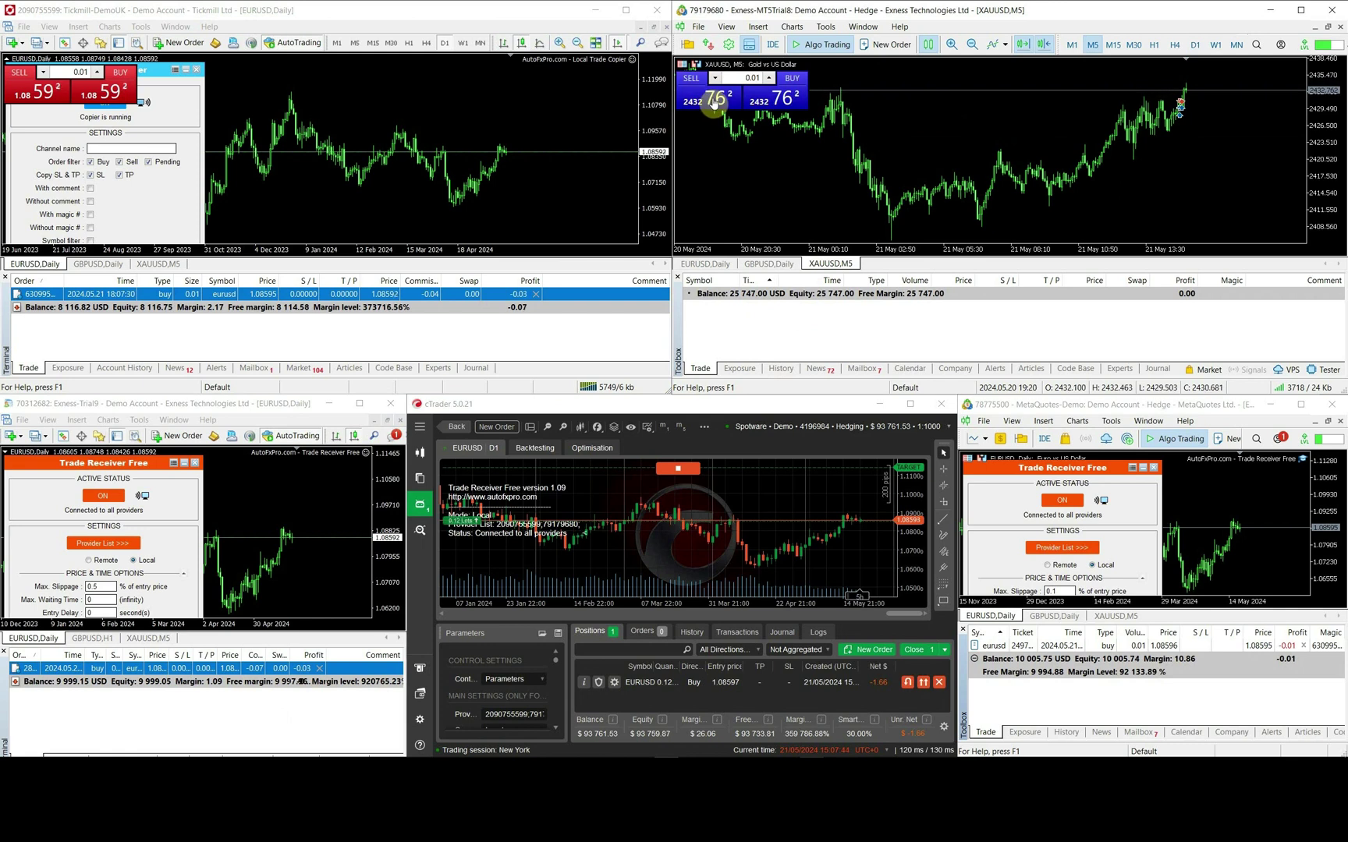
click(723, 105)
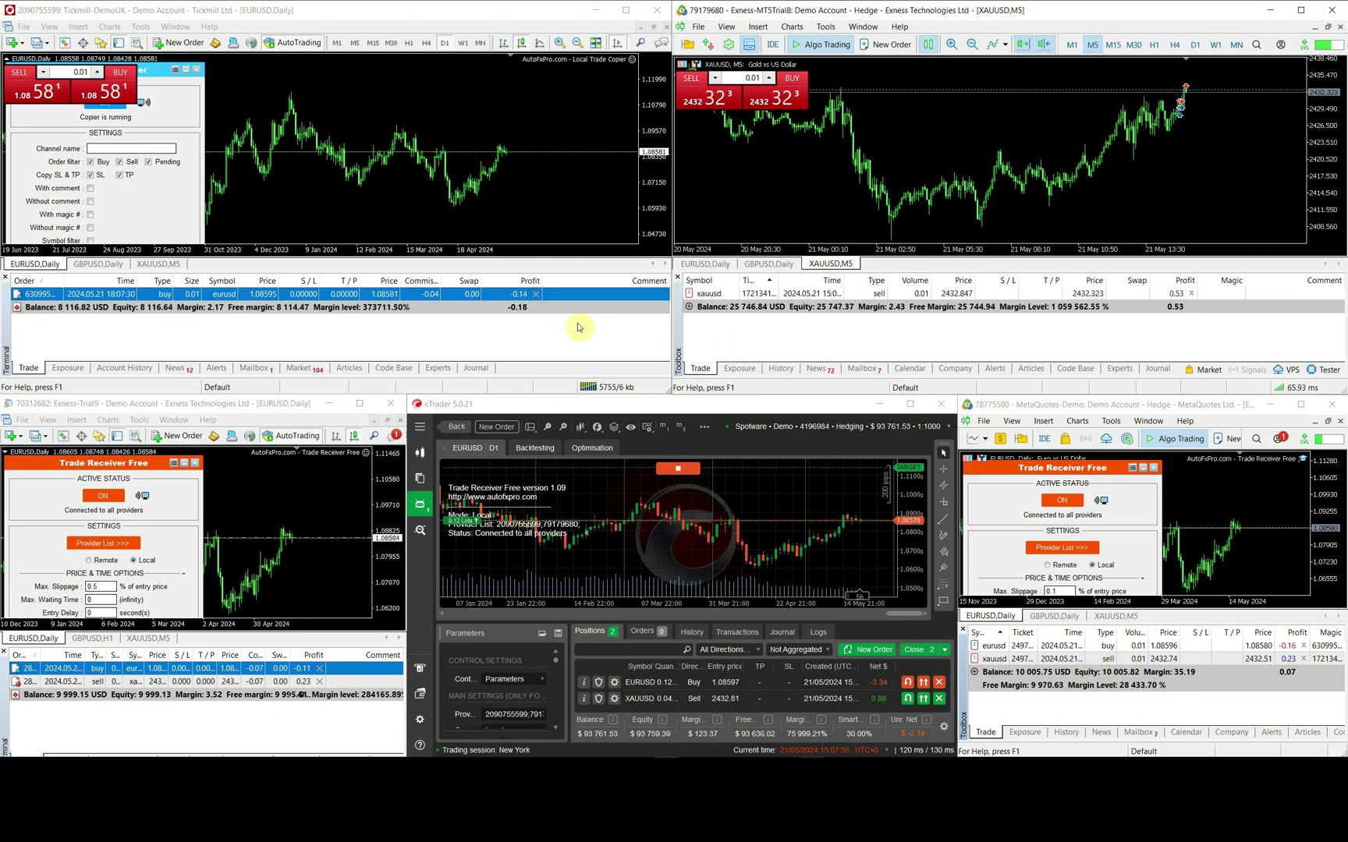
click(535, 294)
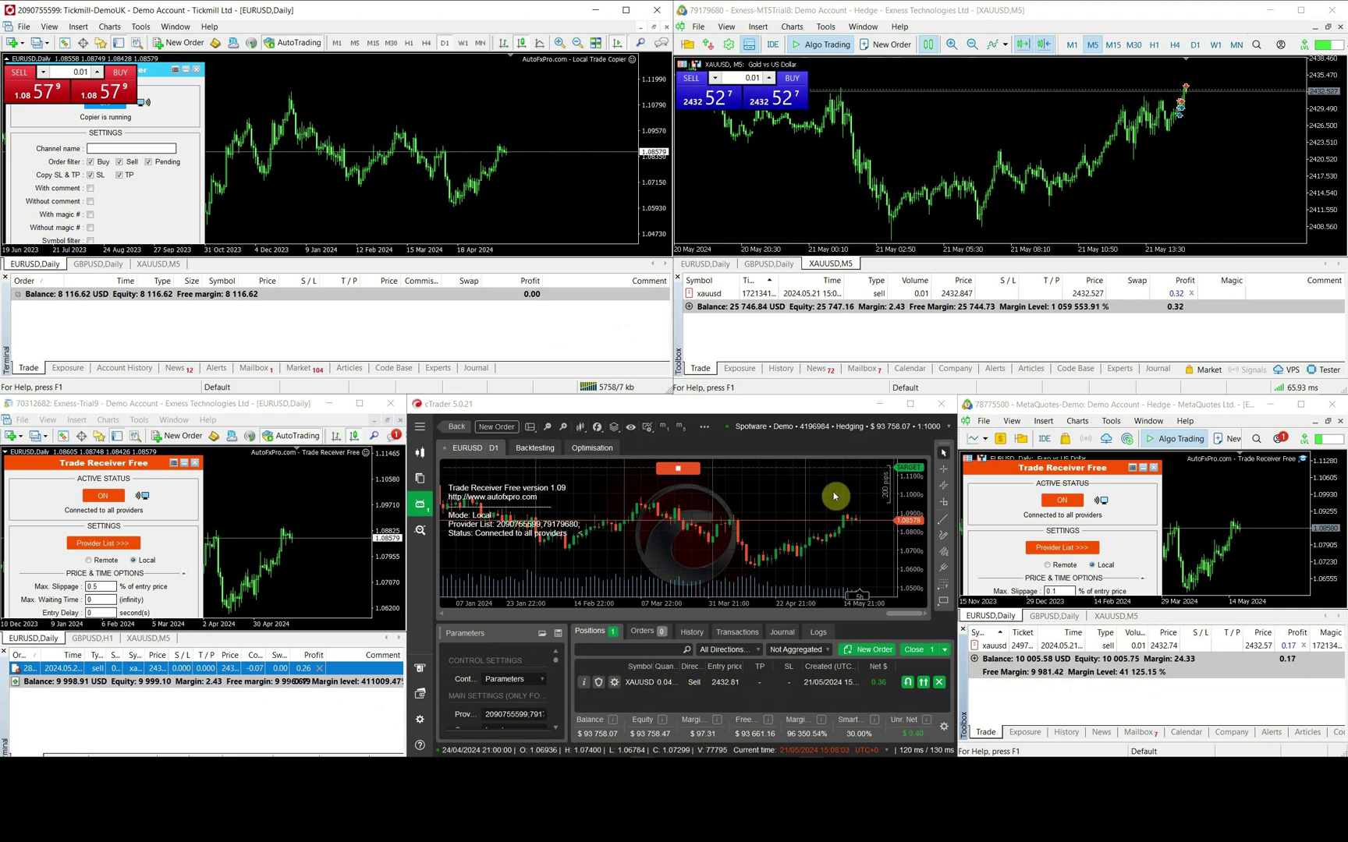
- Close the Exness XAUUSD sell and open a 0.01-lot EURUSD buy on Tickmill
click(1191, 293)
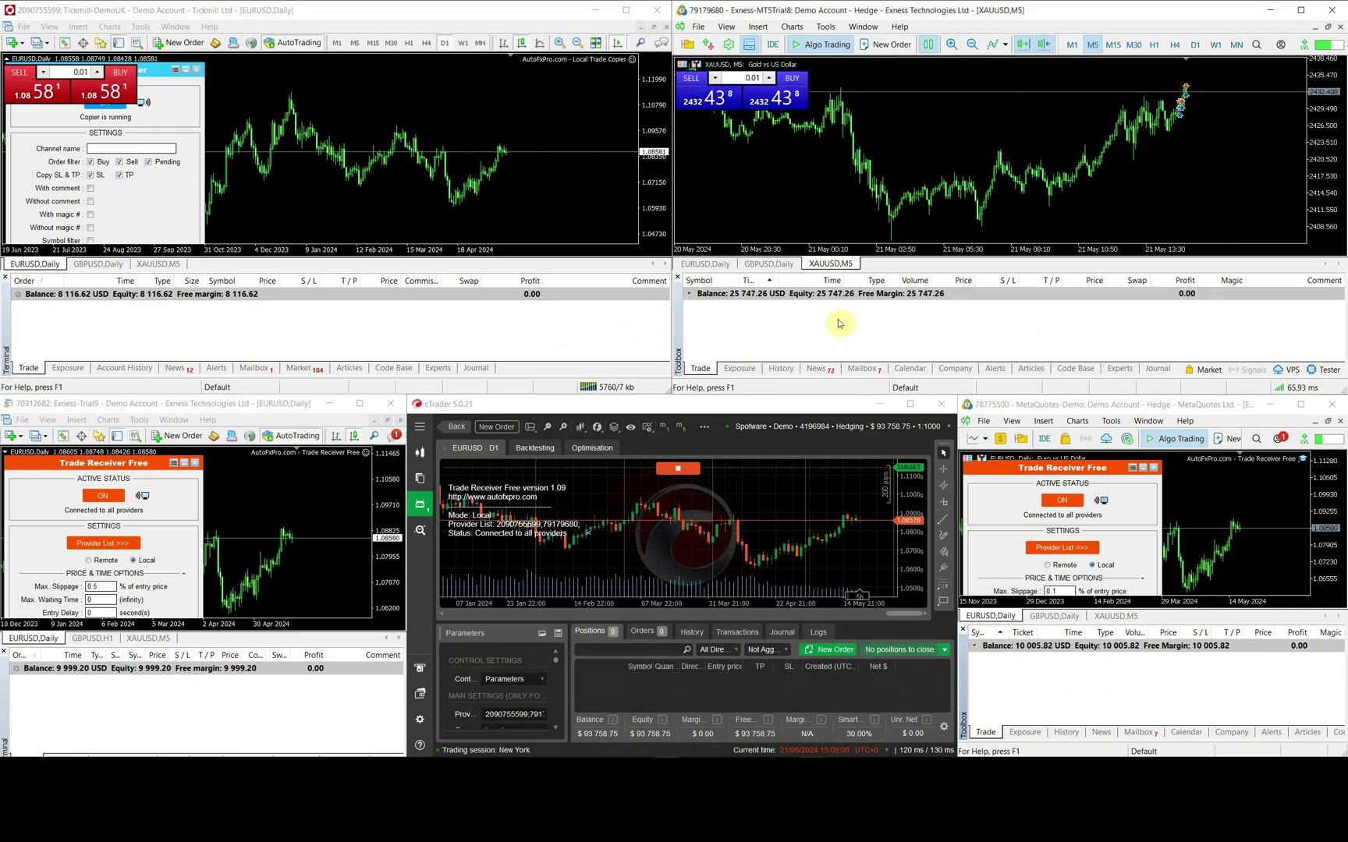
click(110, 92)
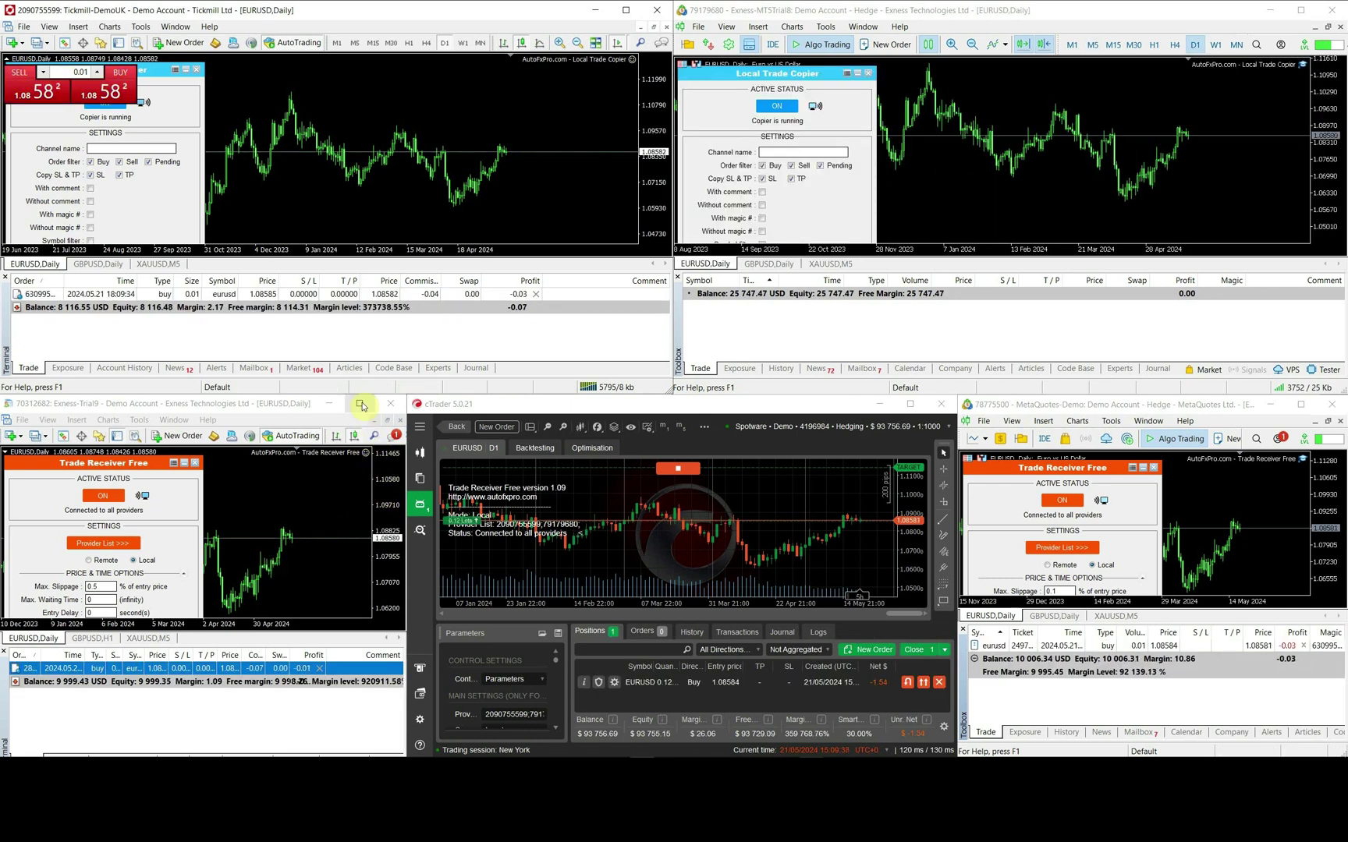
- Close the receiver's copied EURUSD trade, then restore it with ReCopy from the provider
click(183, 574)
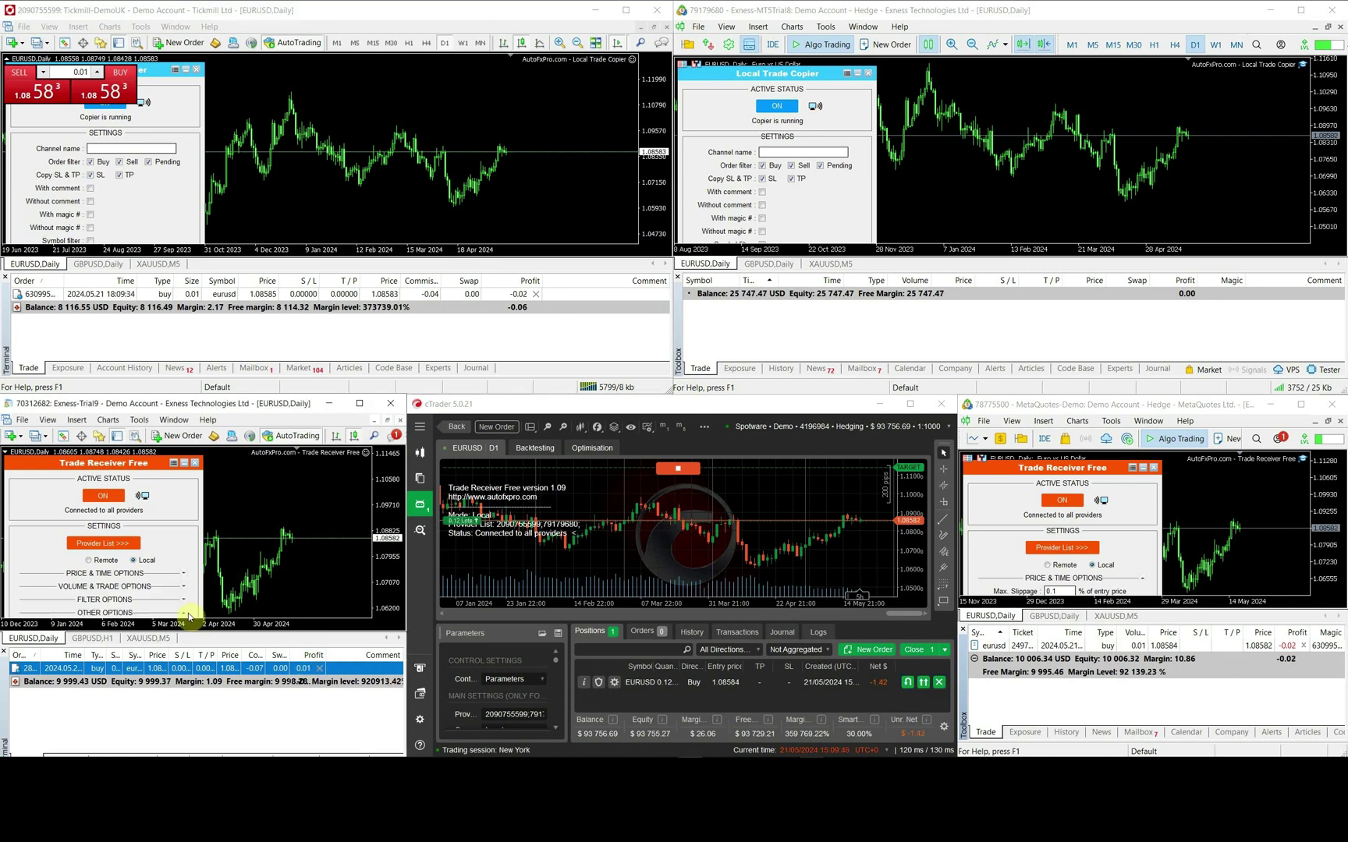
click(319, 668)
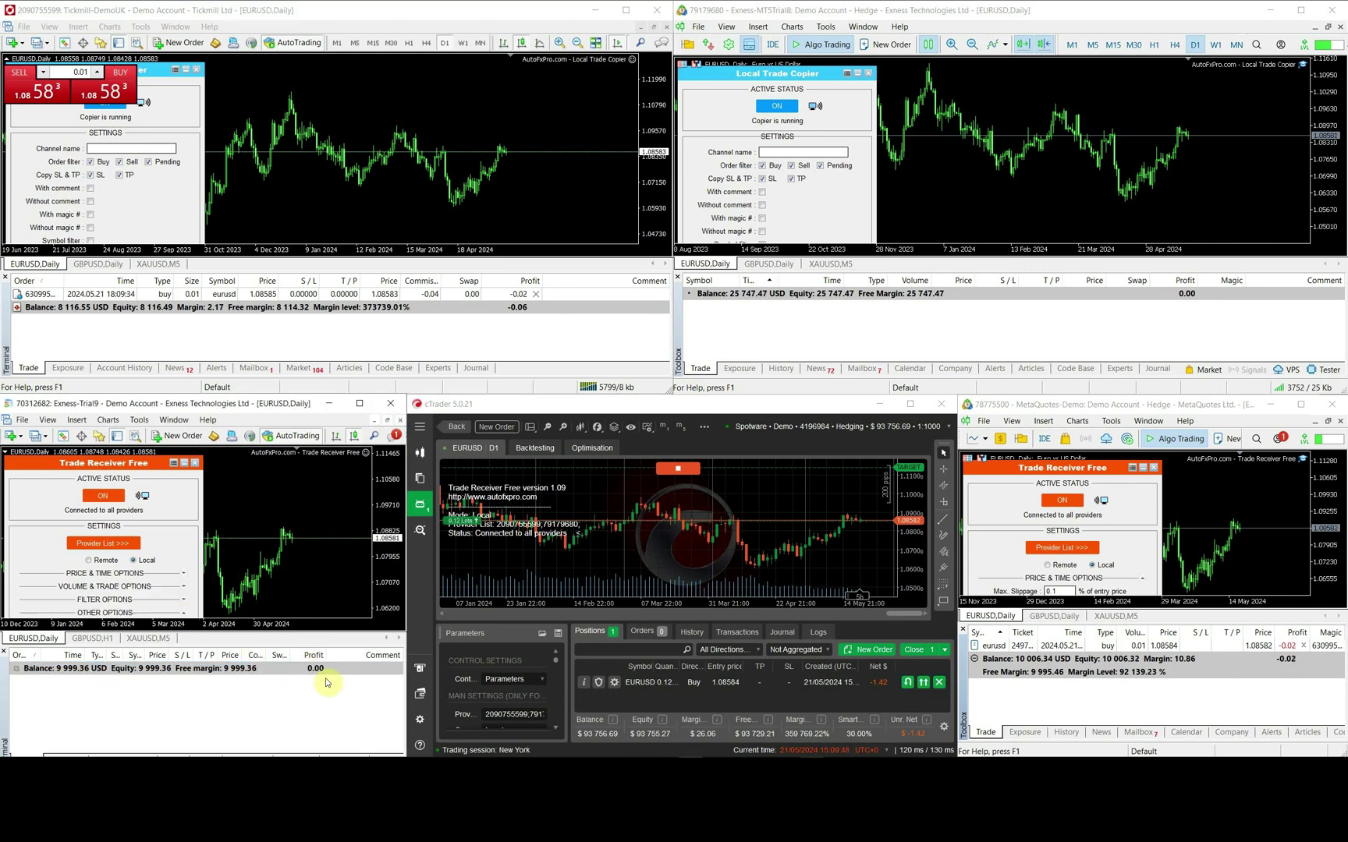
click(359, 404)
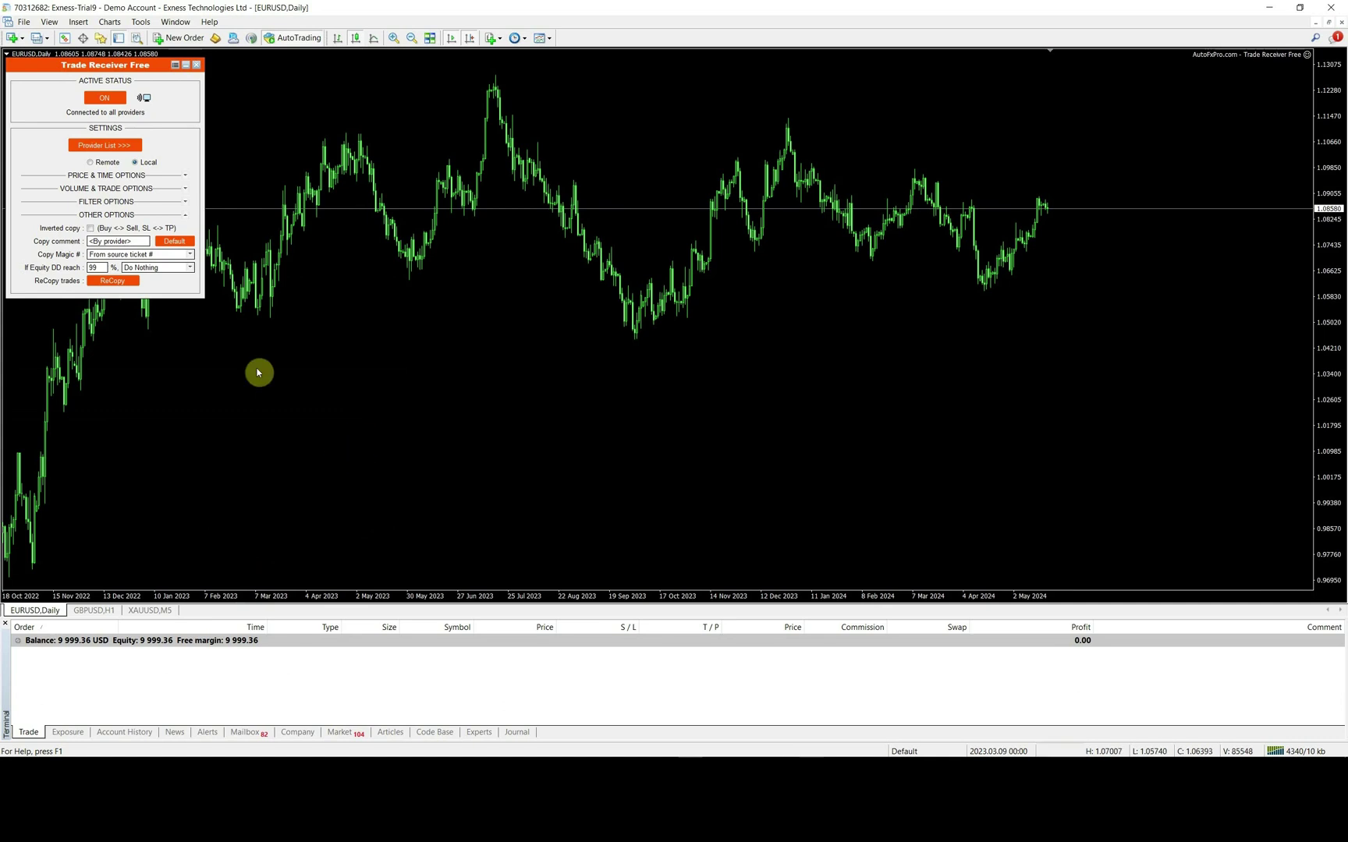
click(113, 281)
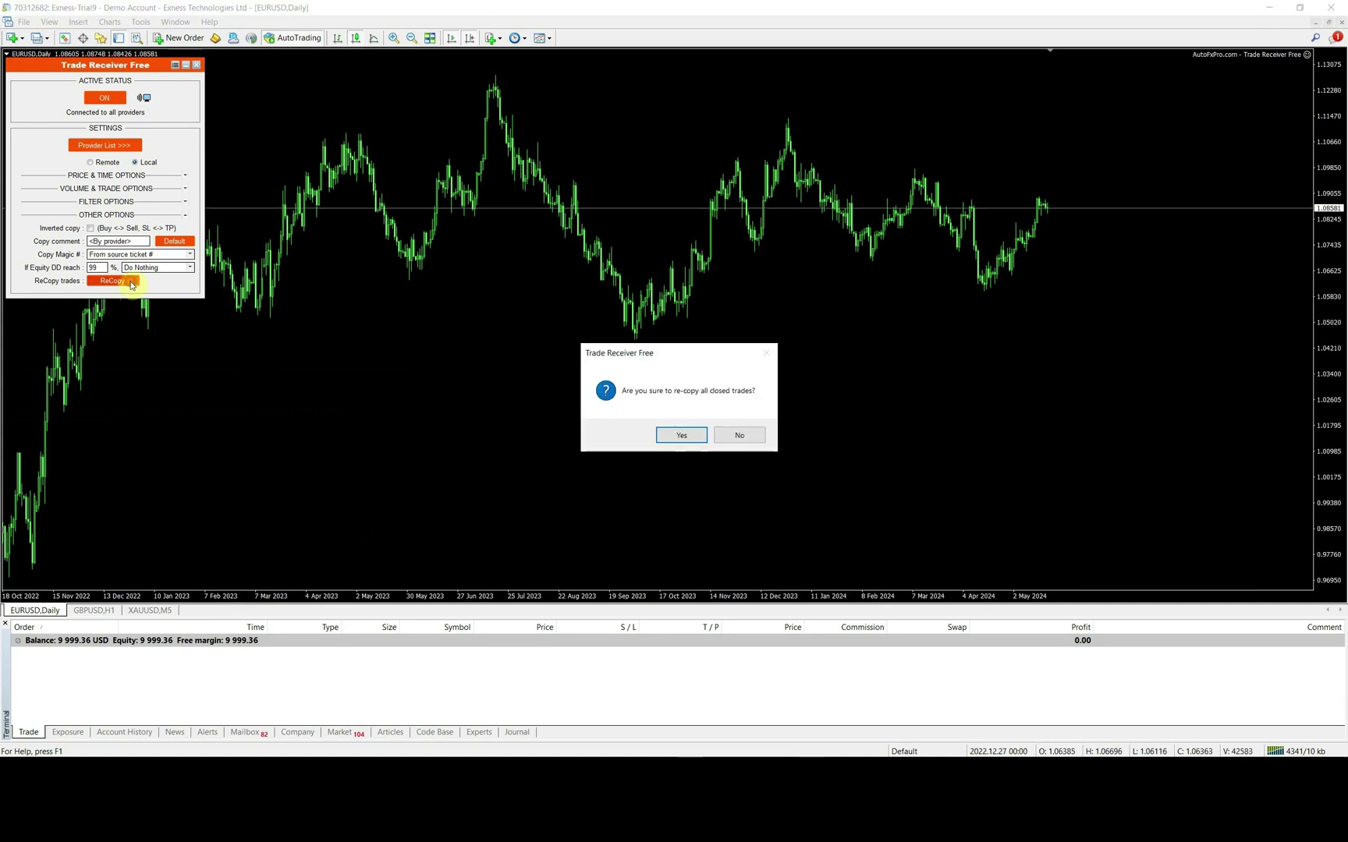
click(686, 438)
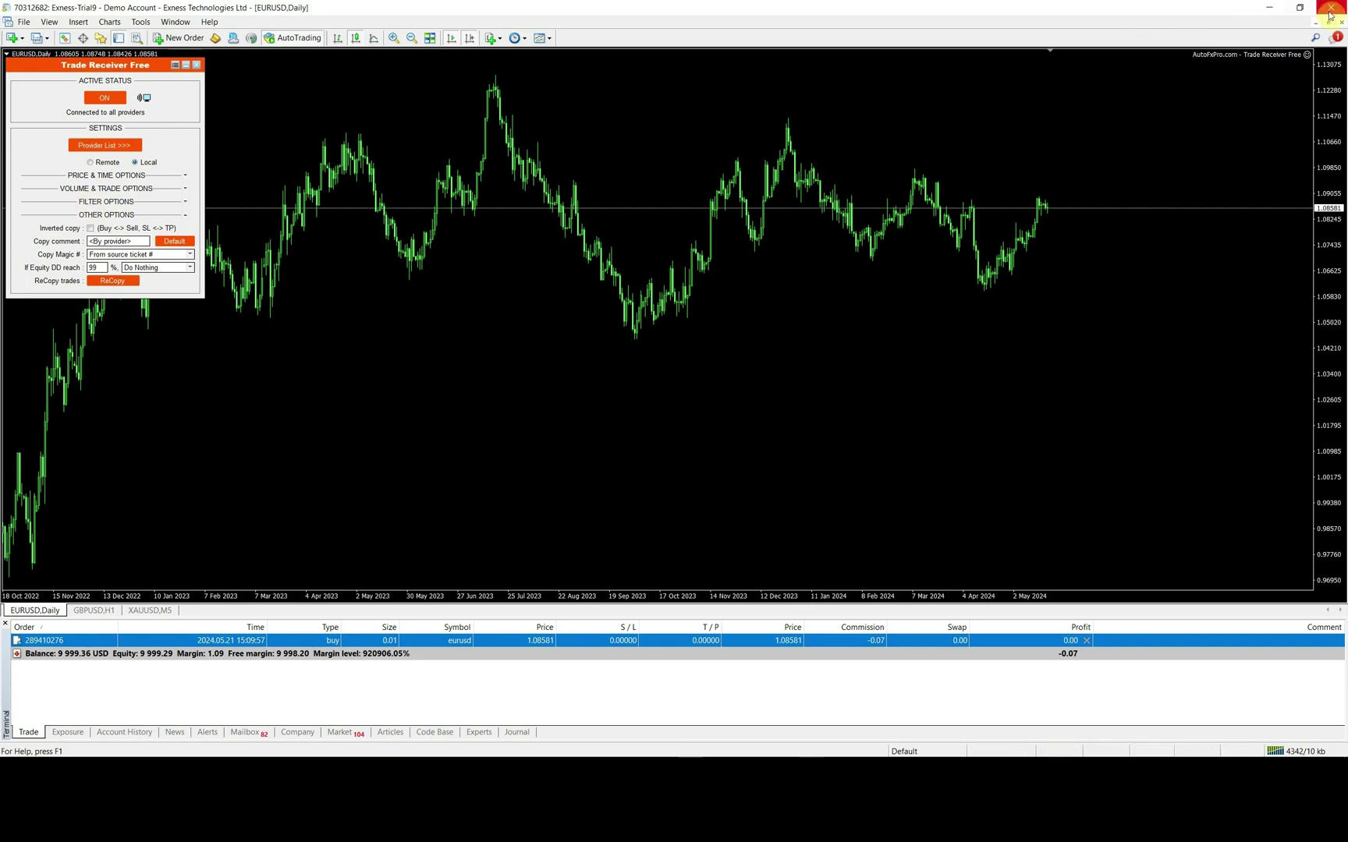
click(1300, 9)
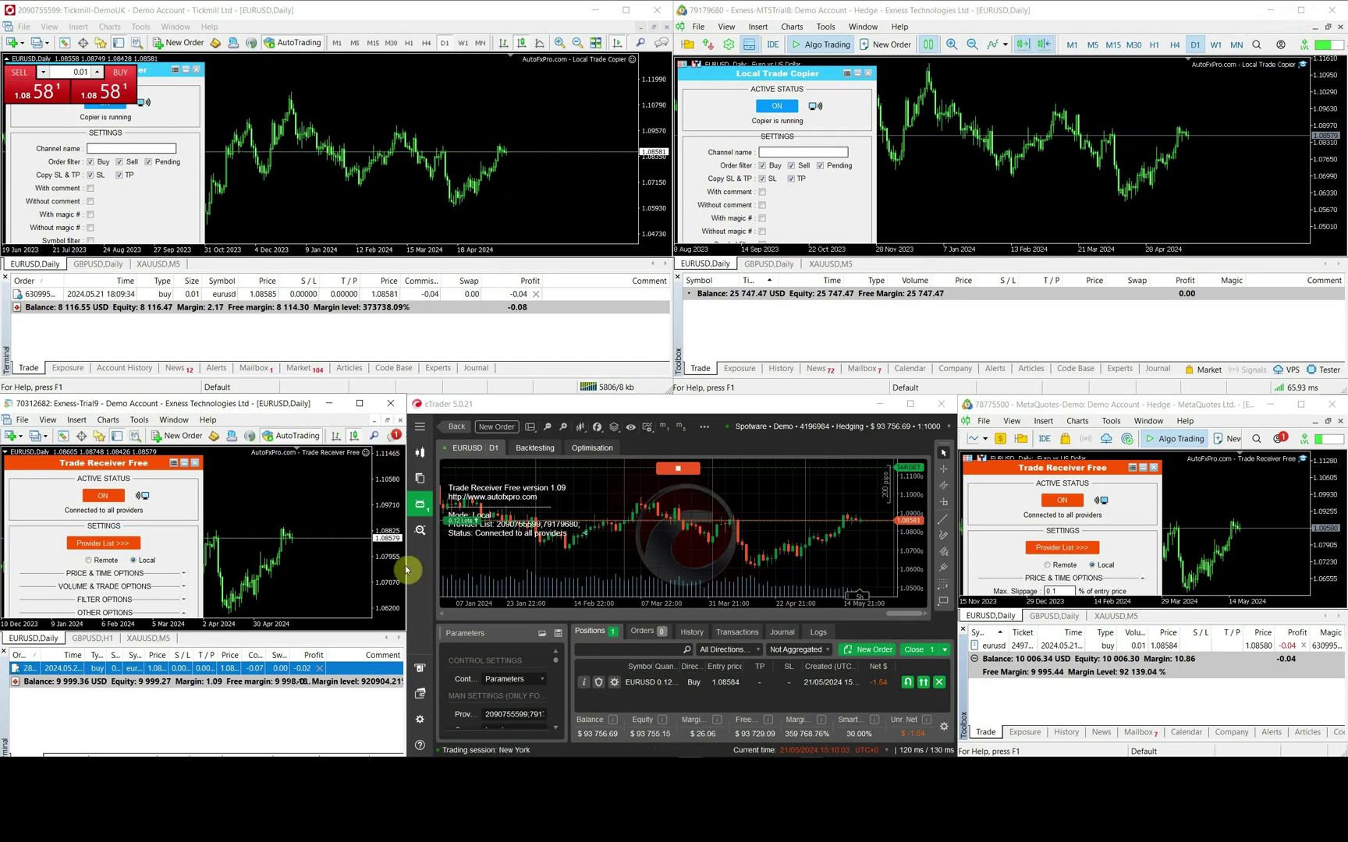
- Close the EURUSD buy, then place a EURUSD sell limit at 1.11099 and GBPUSD buy limit at 1.22031
click(536, 294)
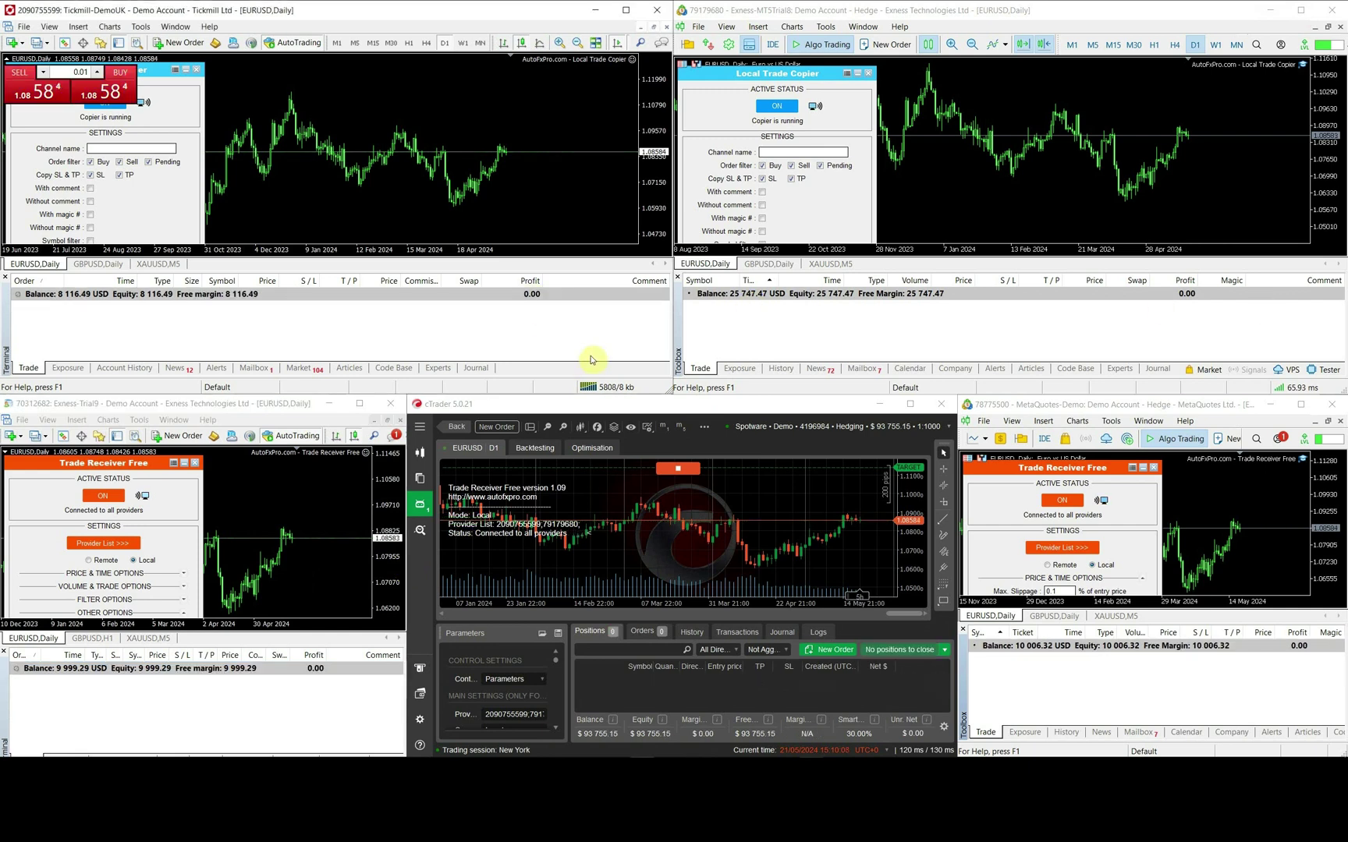
right_click(445, 98)
click(468, 103)
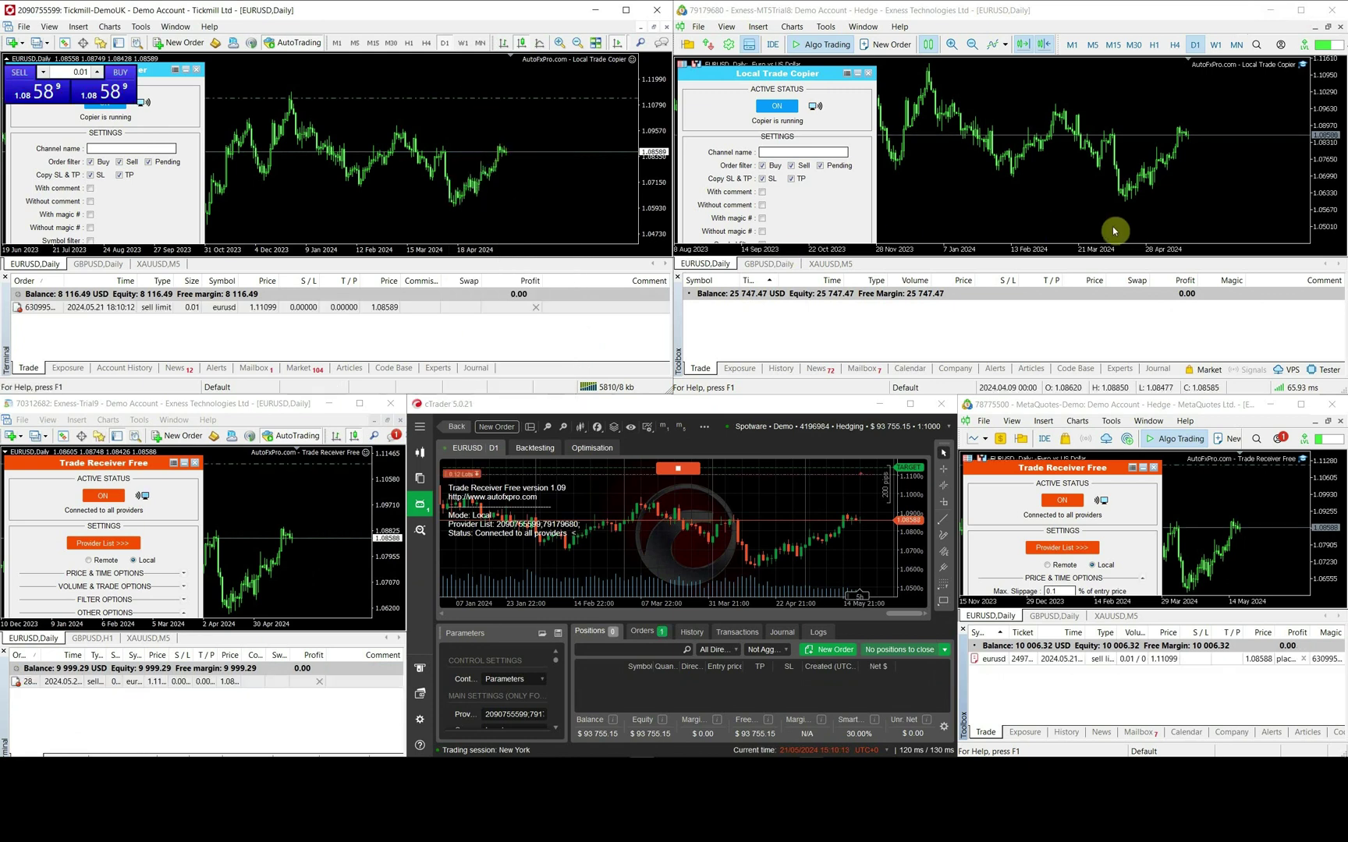
click(772, 264)
right_click(1177, 205)
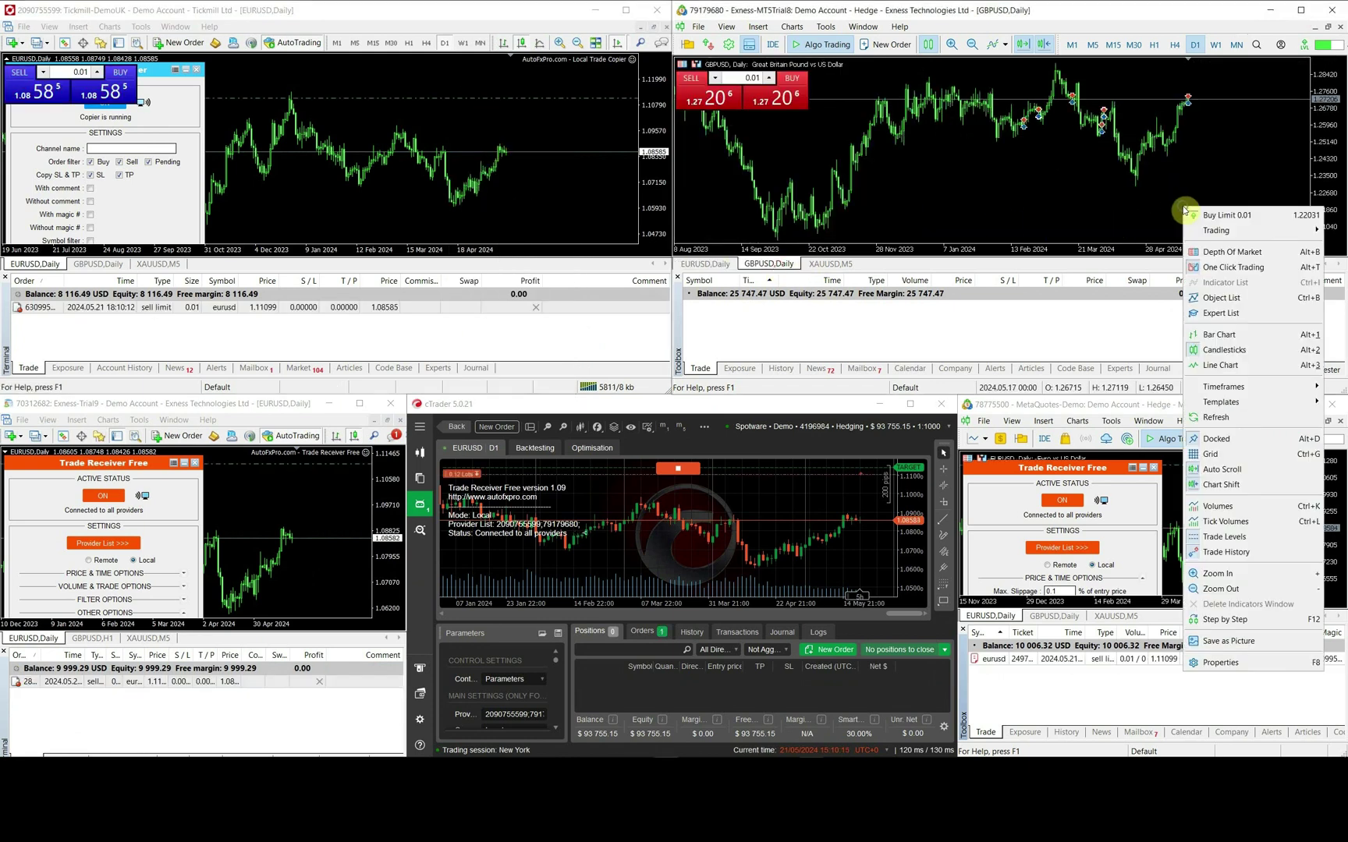
click(1209, 209)
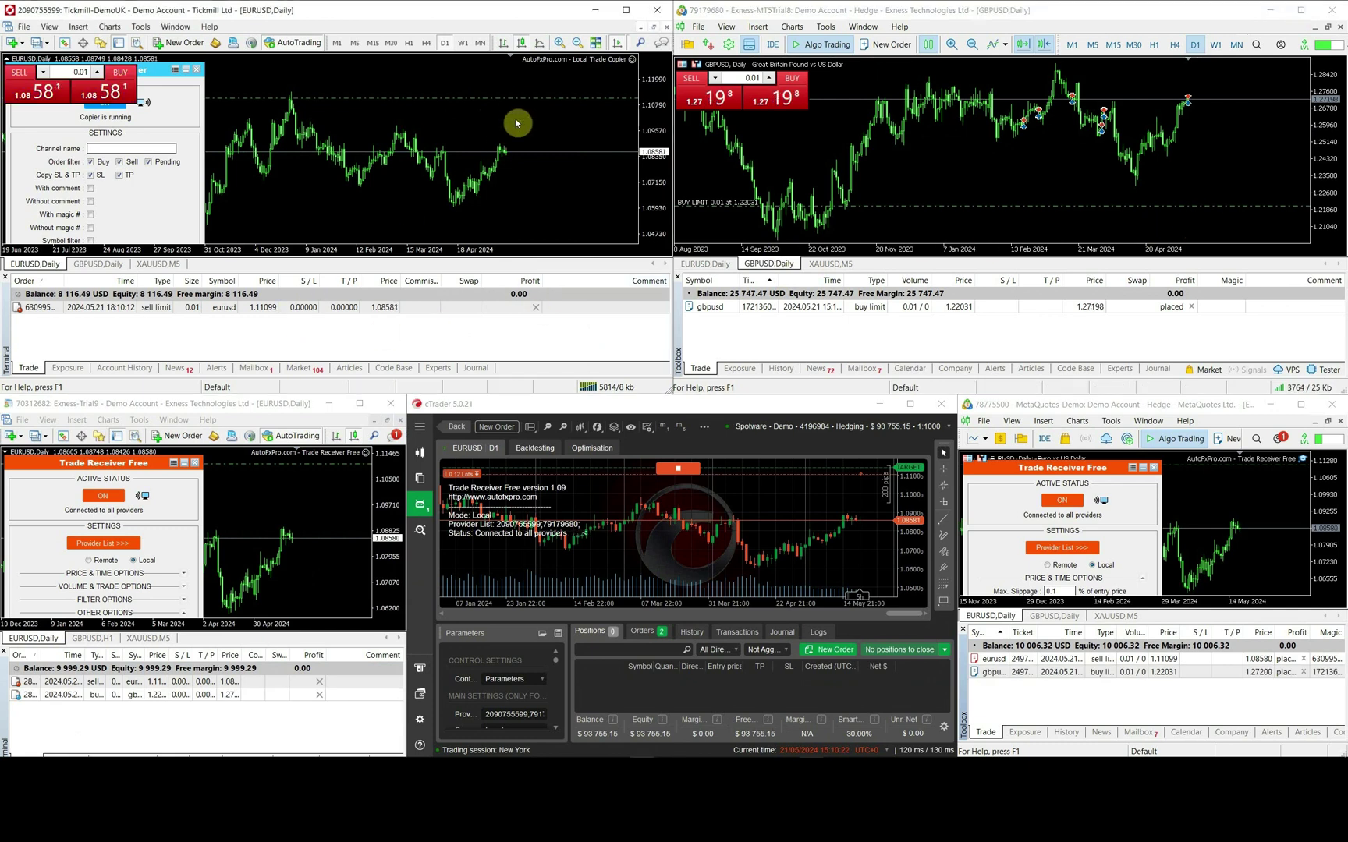
- Move the limits to 1.10154 and 1.23485, check cTrader's orders, then delete both
drag(515, 119, 516, 121)
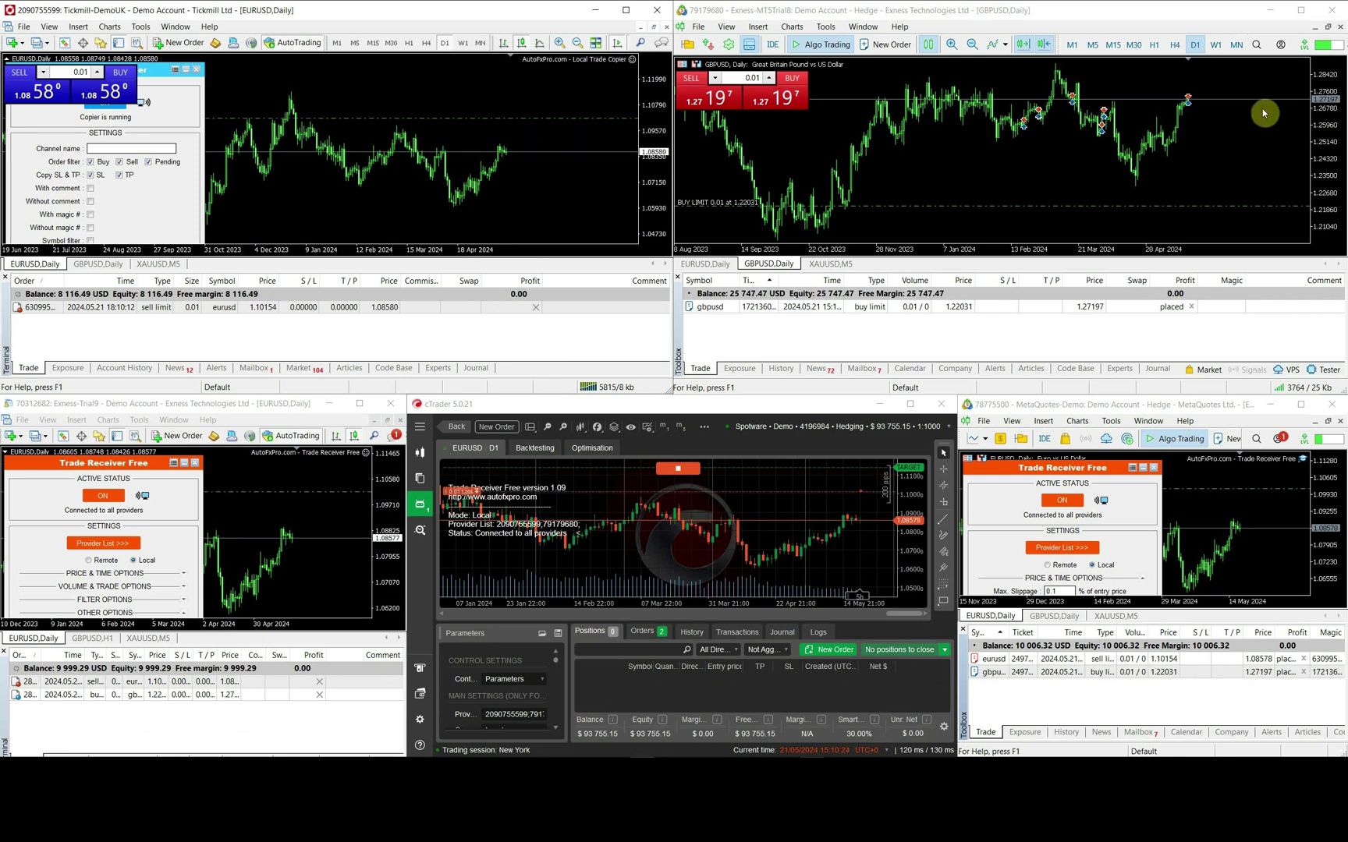
drag(1248, 207, 1252, 175)
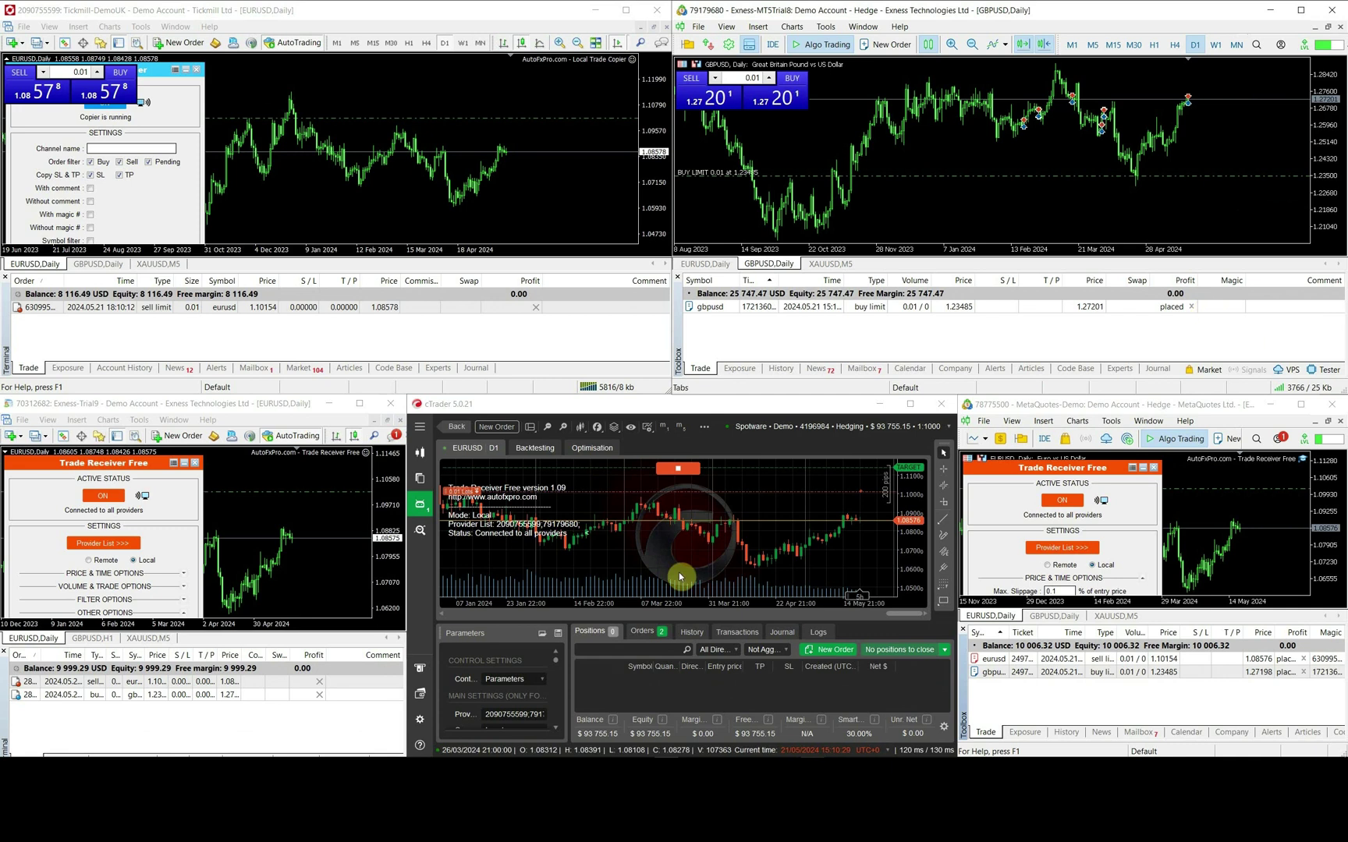
click(648, 631)
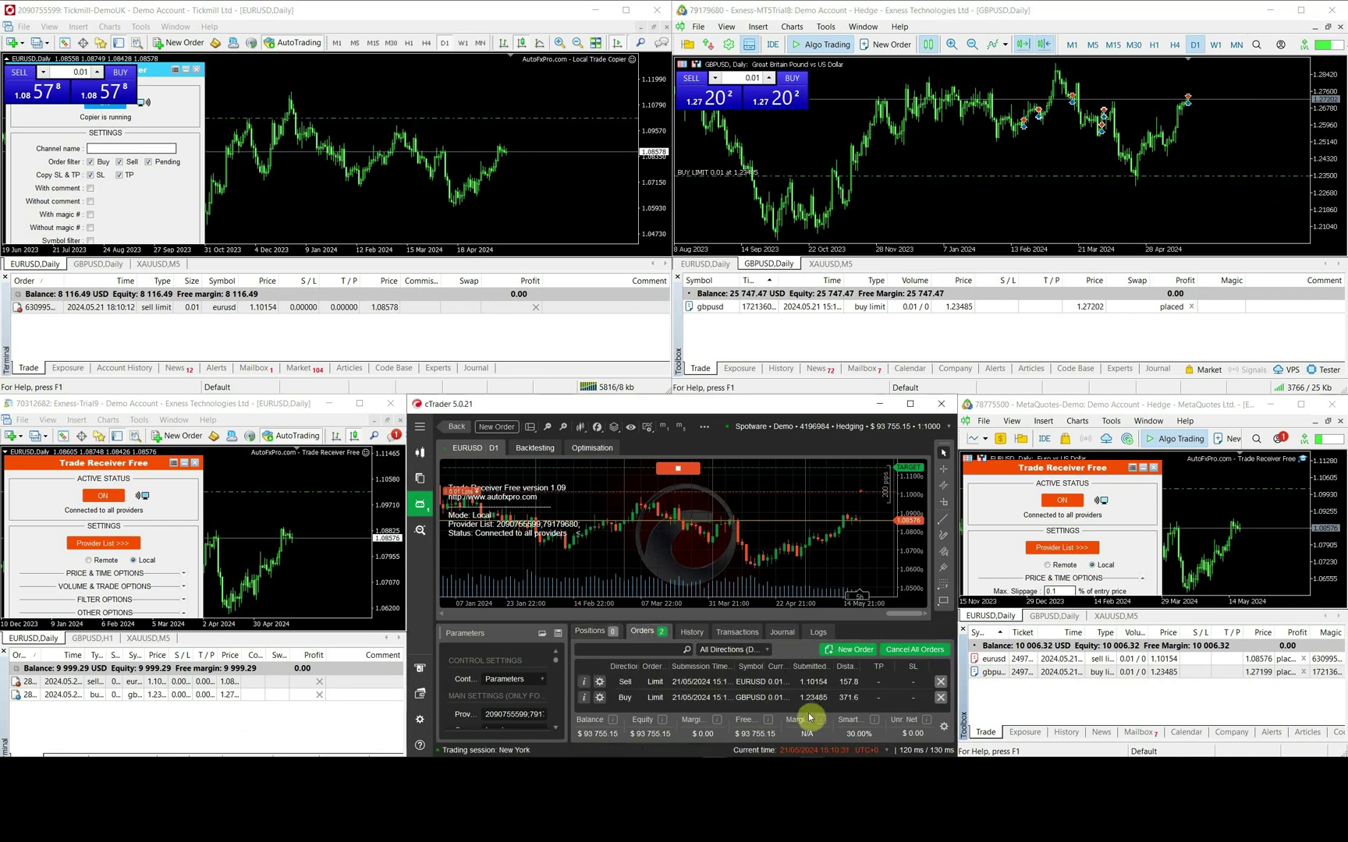
click(1191, 307)
click(536, 308)
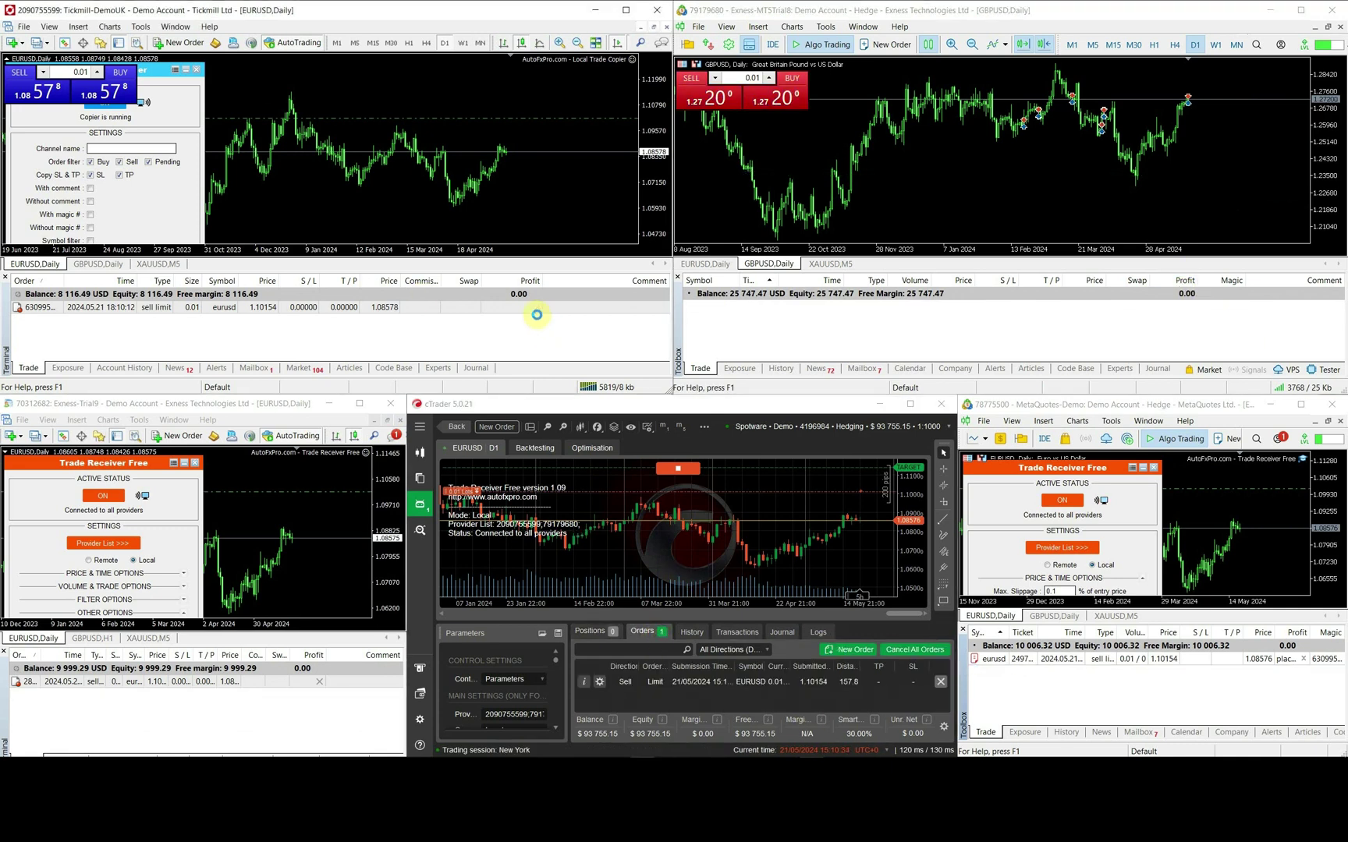
- Open a 0.01 EURUSD buy and drag its stop loss to 1.06297 and take profit to 1.10673
click(138, 102)
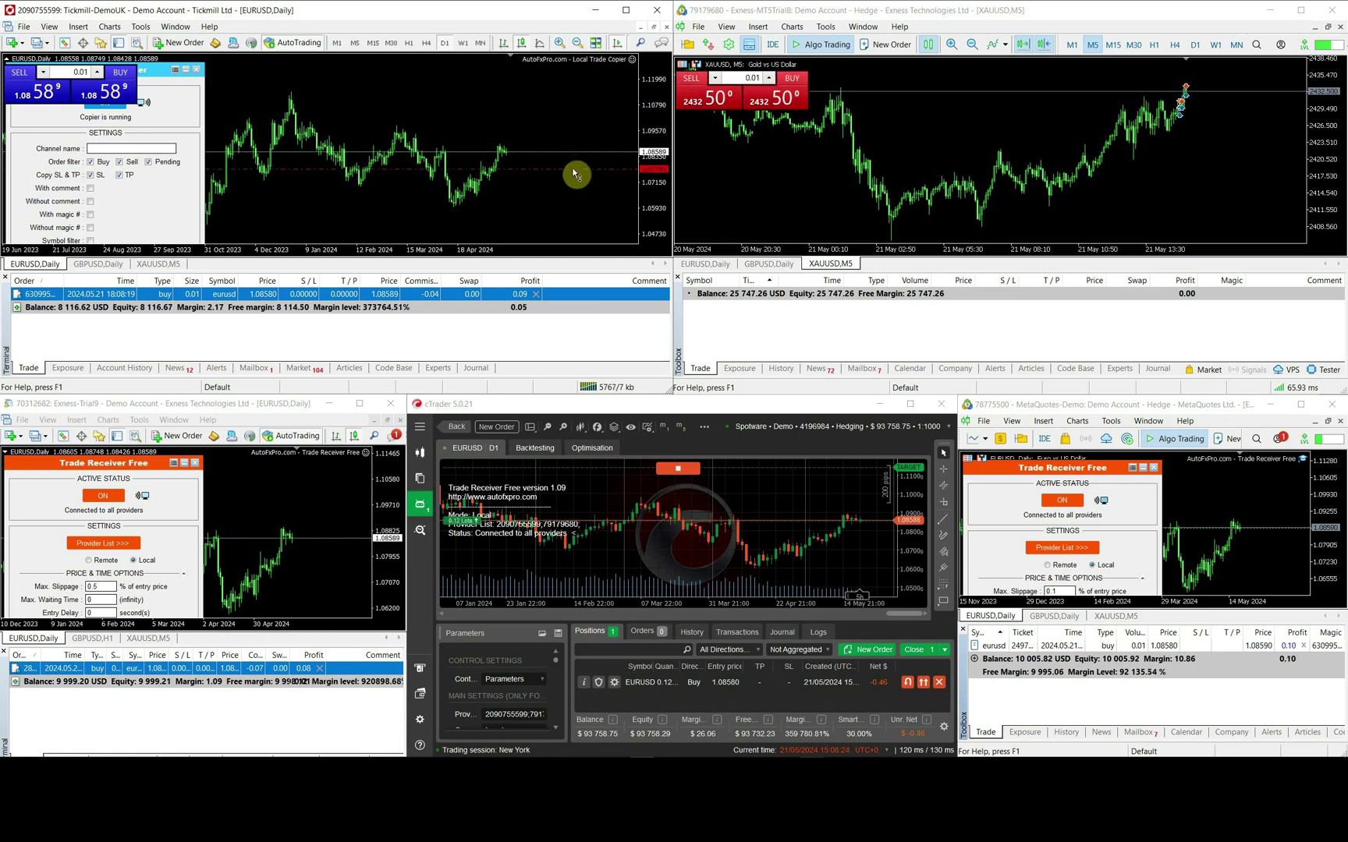
drag(571, 190, 572, 201)
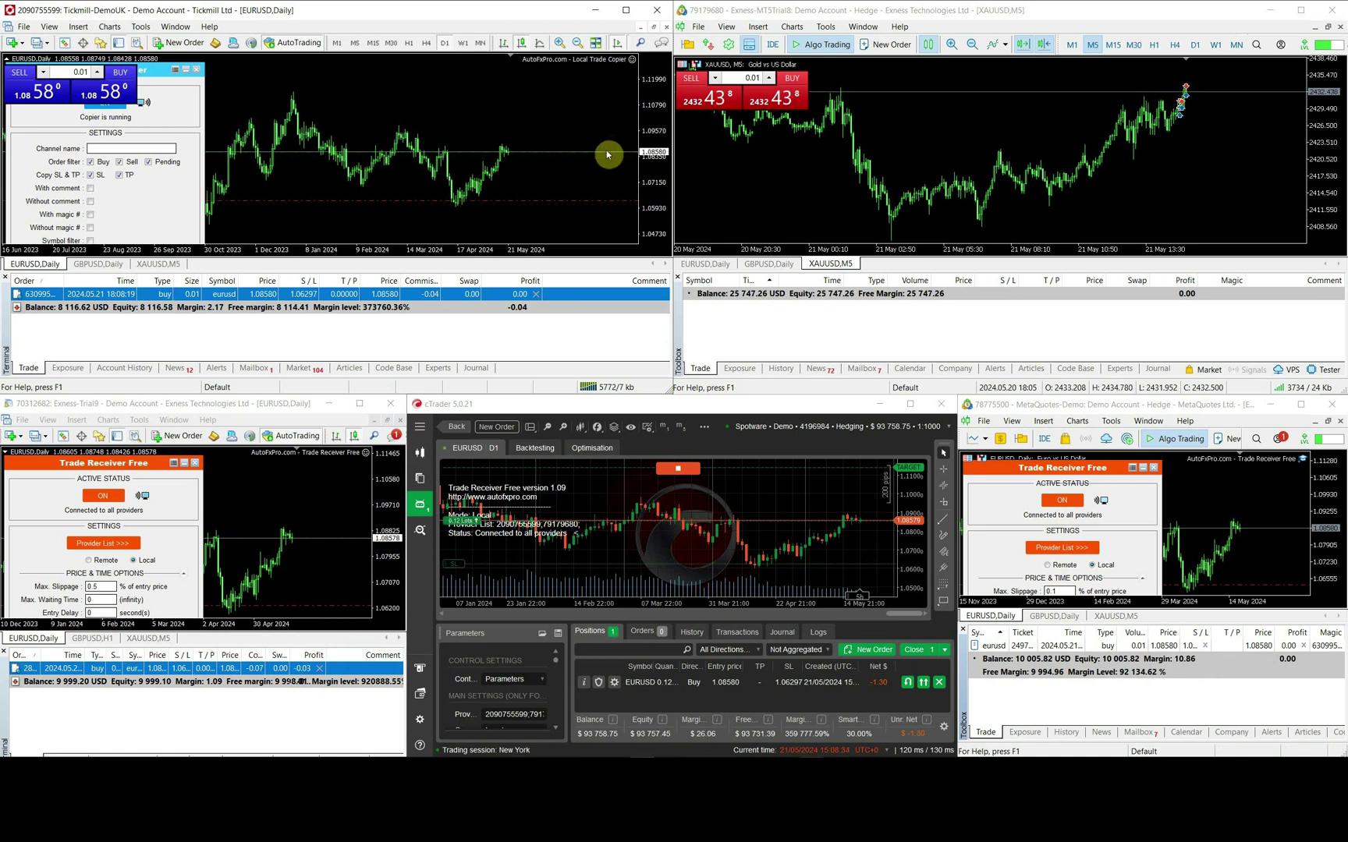
drag(608, 143, 602, 107)
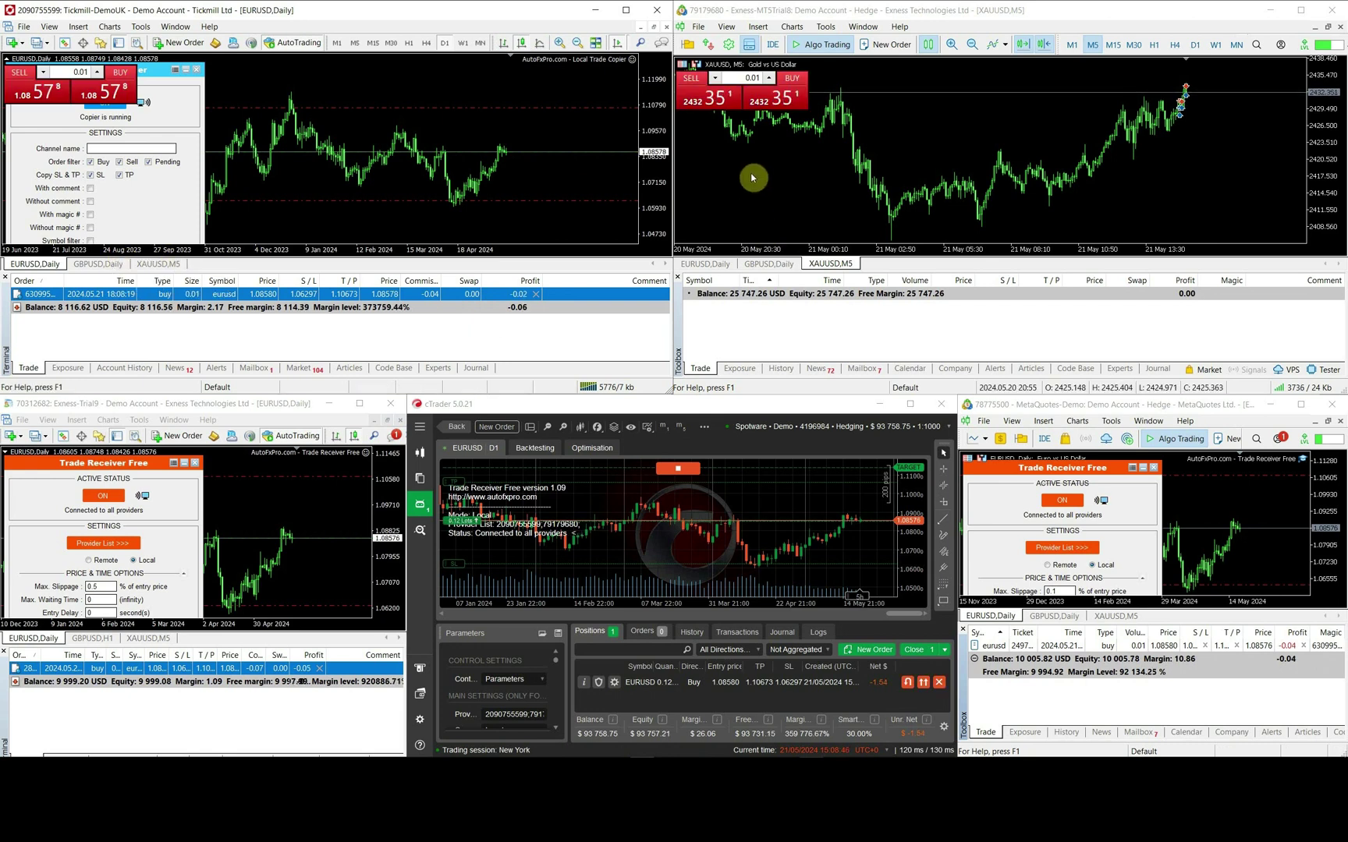
- Open 0.01-lot XAUUSD sell and GBPUSD buy on one provider, and a GBPUSD sell on the other
click(703, 107)
click(768, 263)
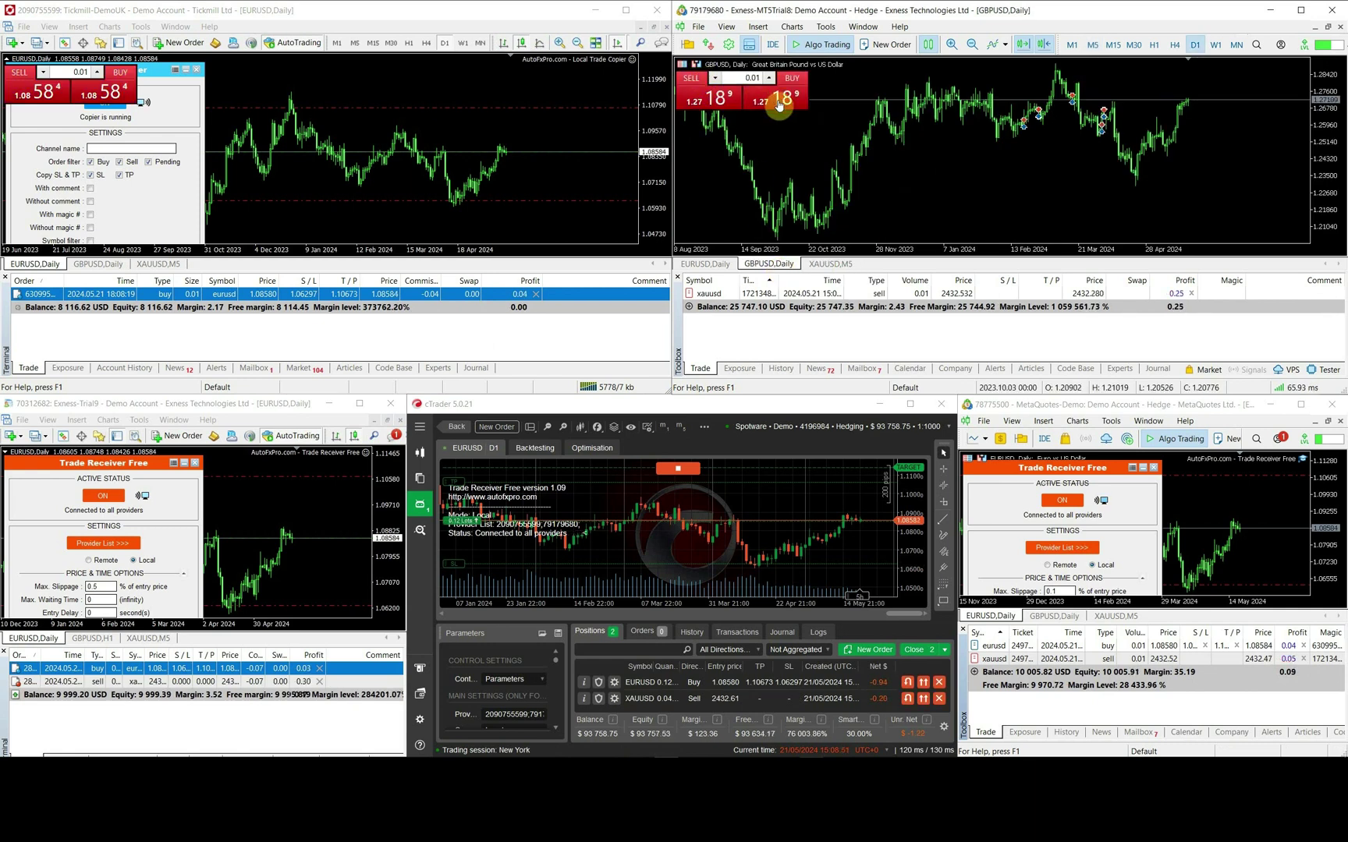
click(778, 105)
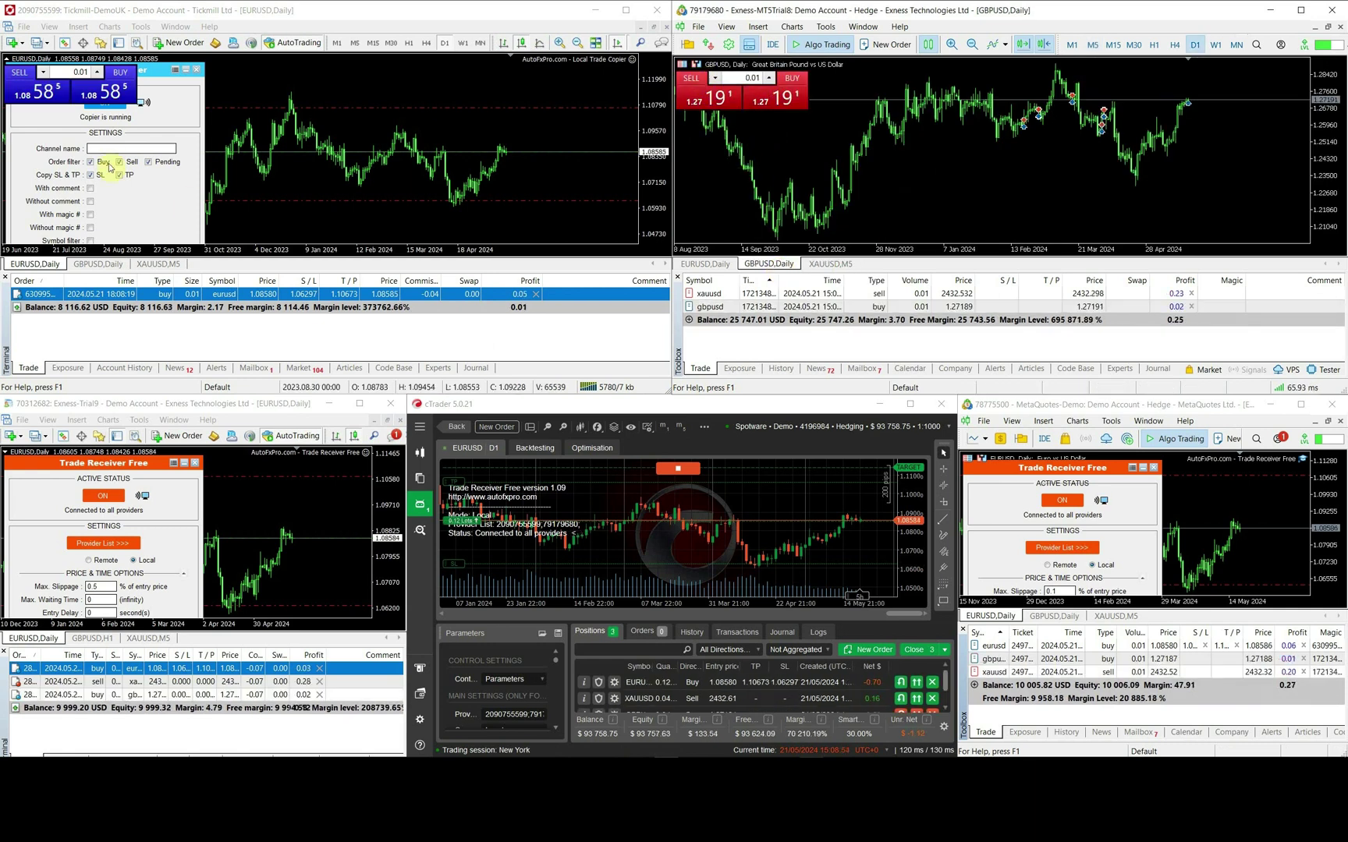
click(114, 264)
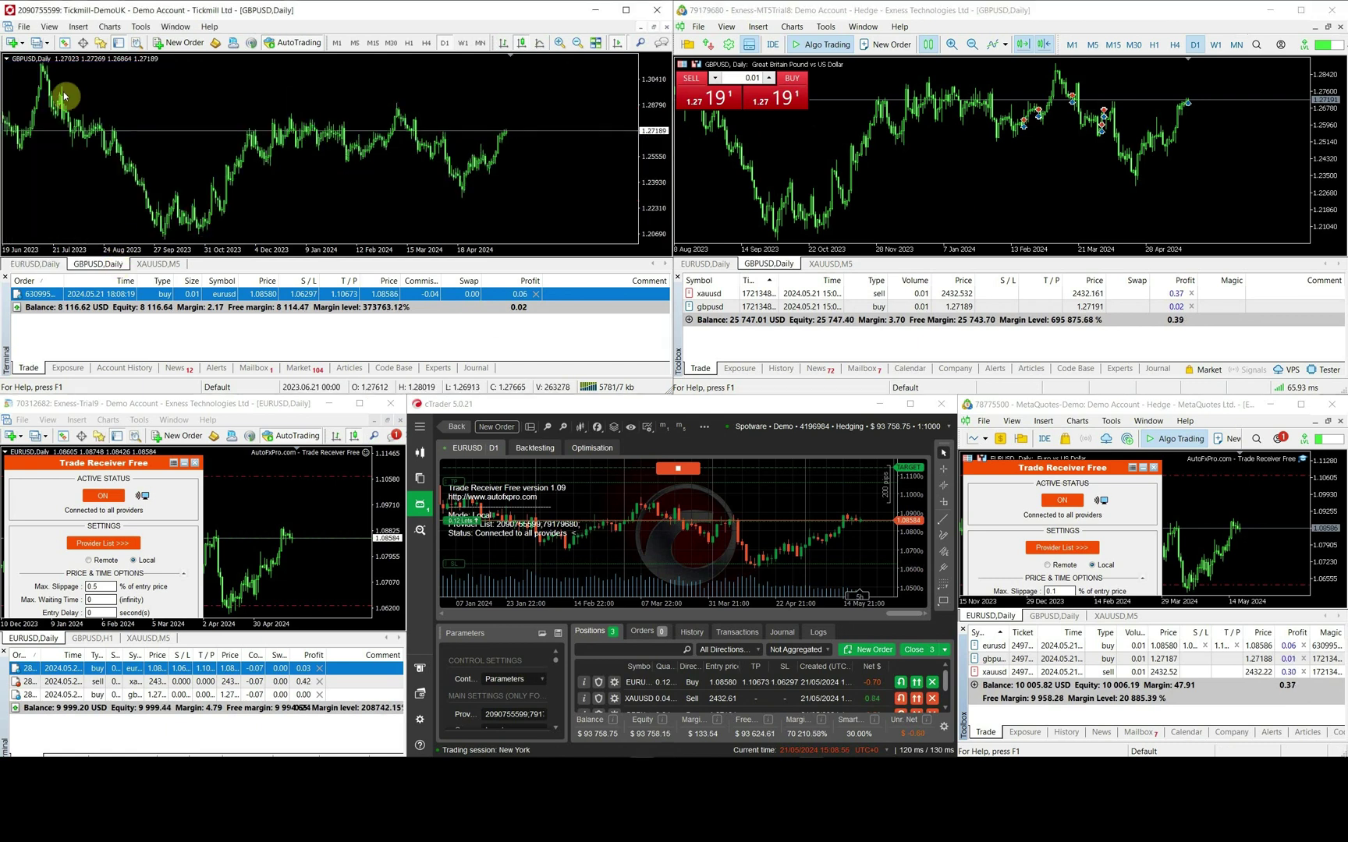
click(27, 84)
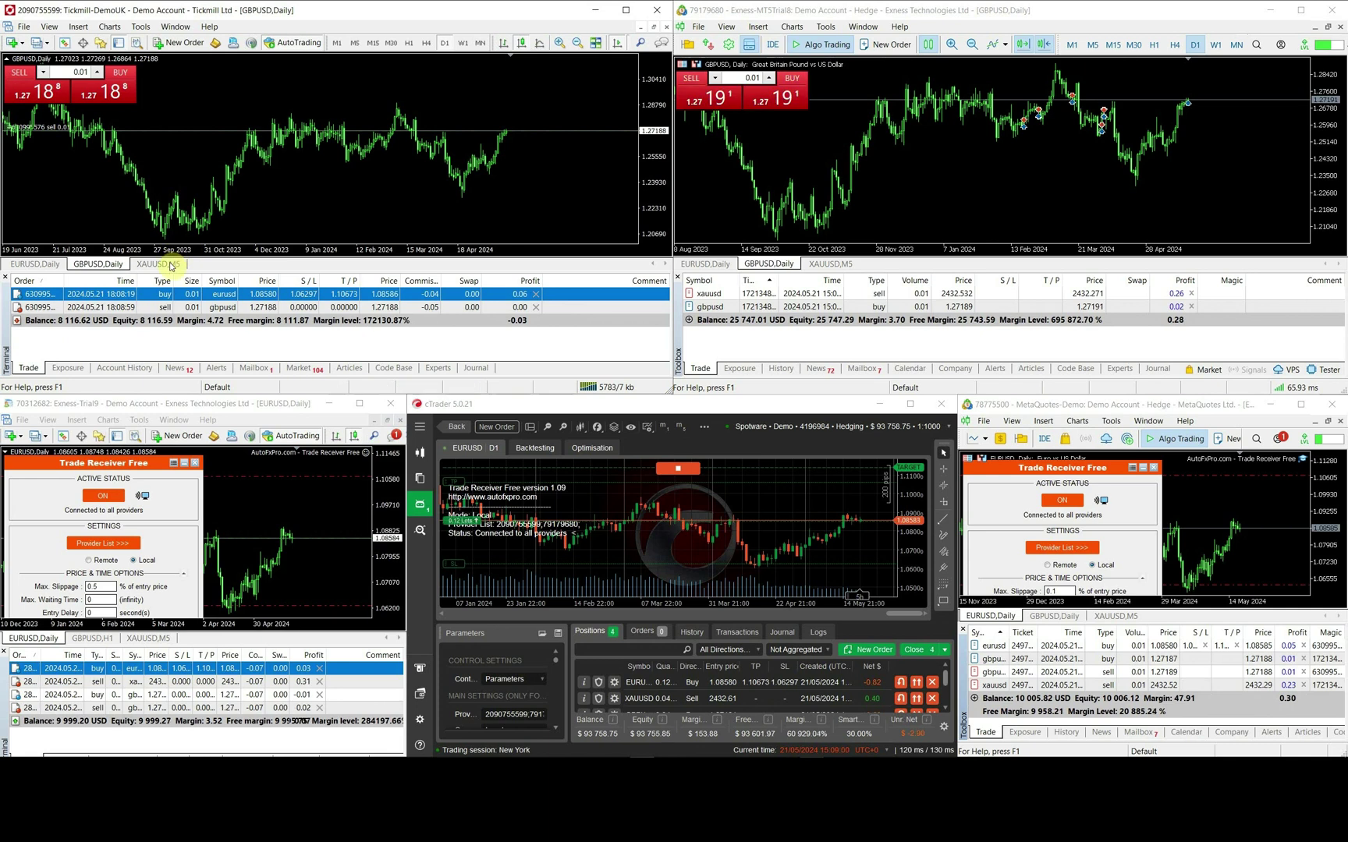
- Return both charts to EURUSD Daily and close the GBPUSD sell position
click(52, 265)
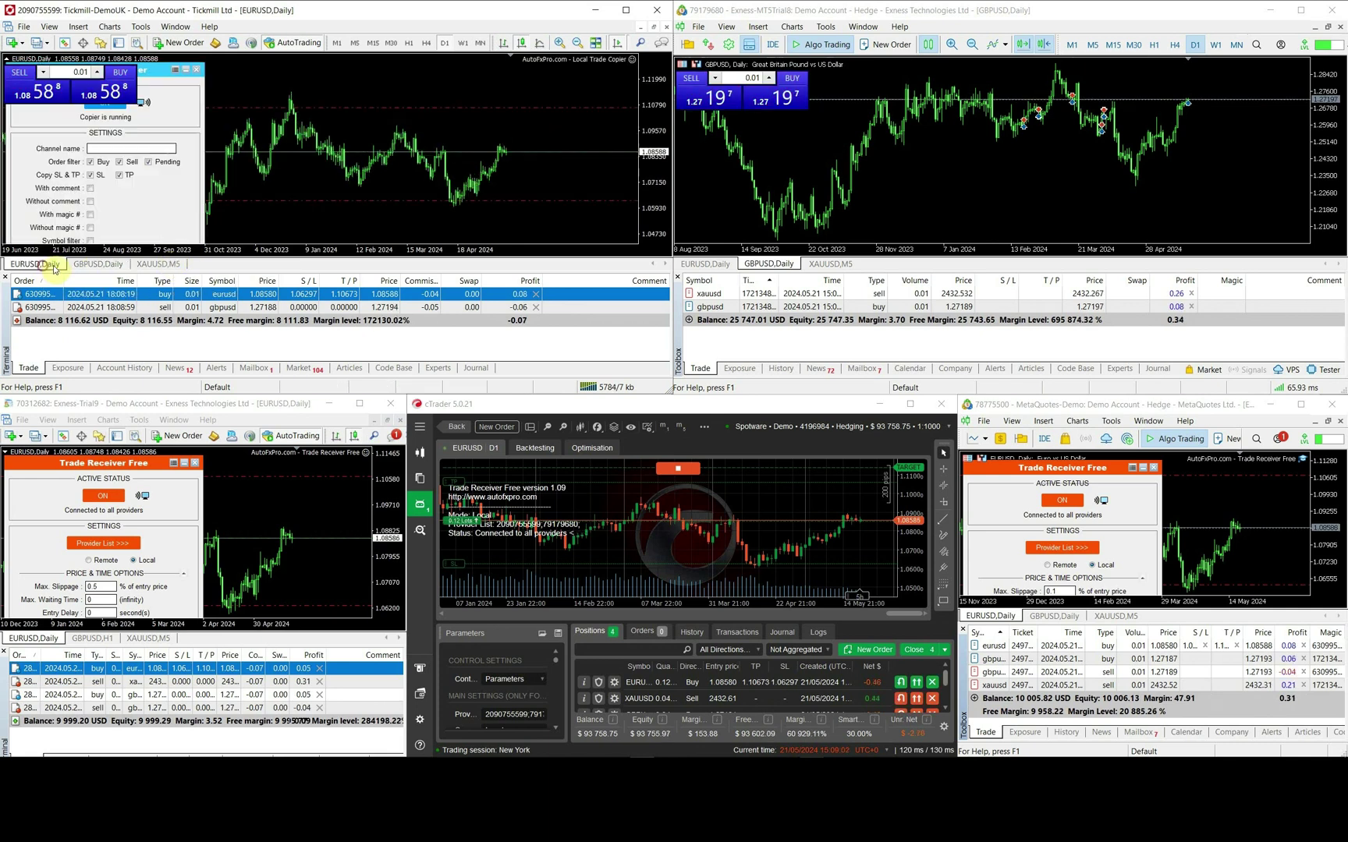
click(705, 263)
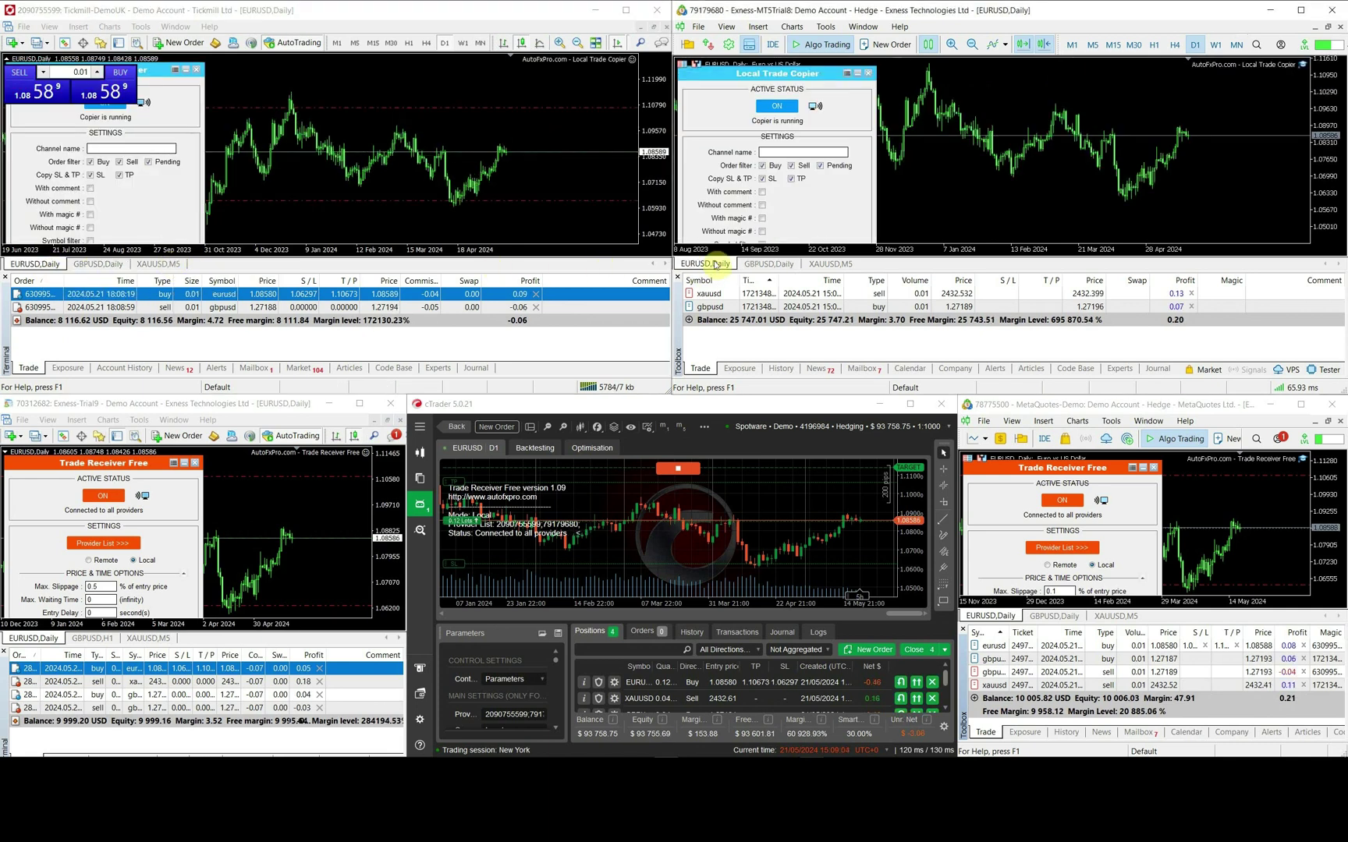
click(341, 307)
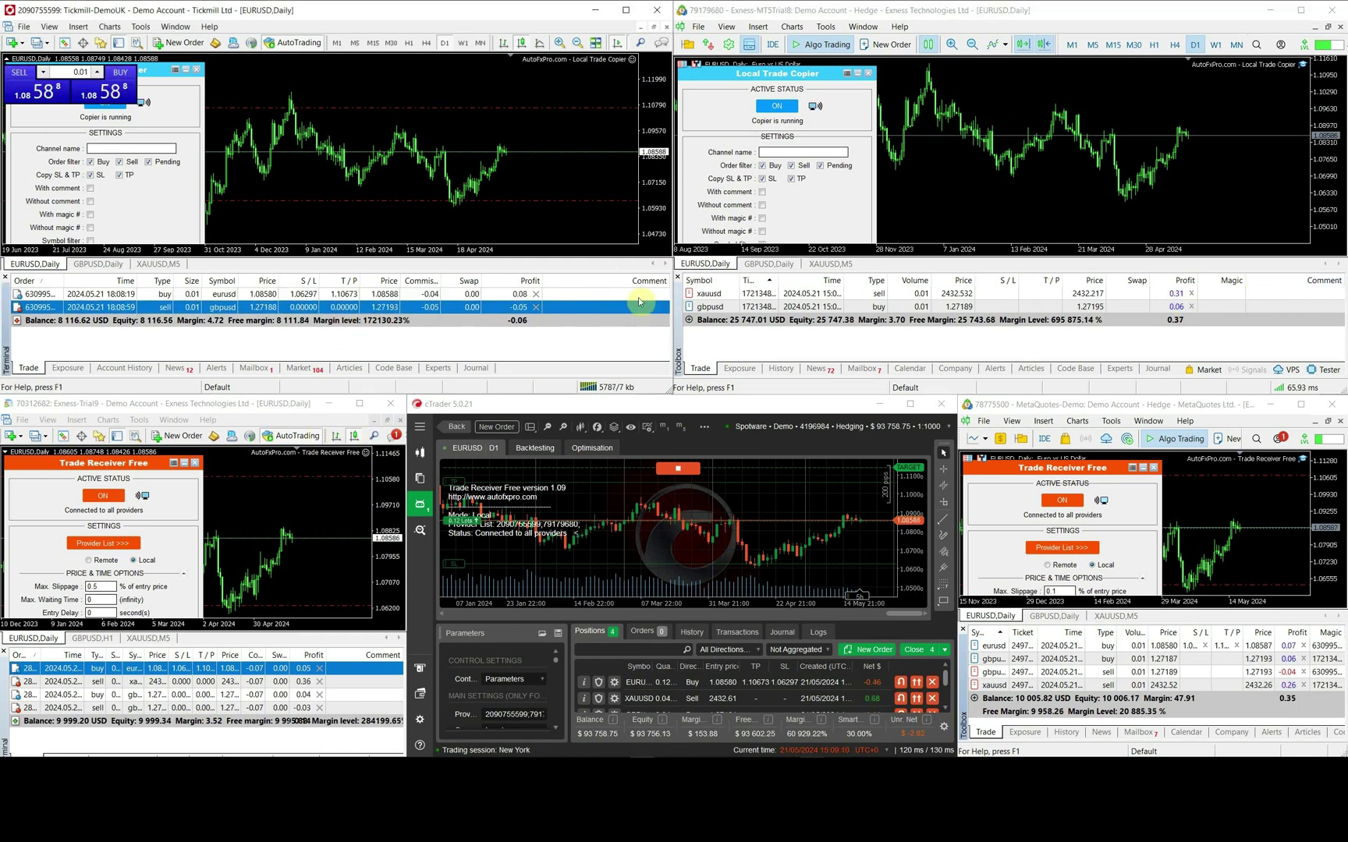
click(535, 307)
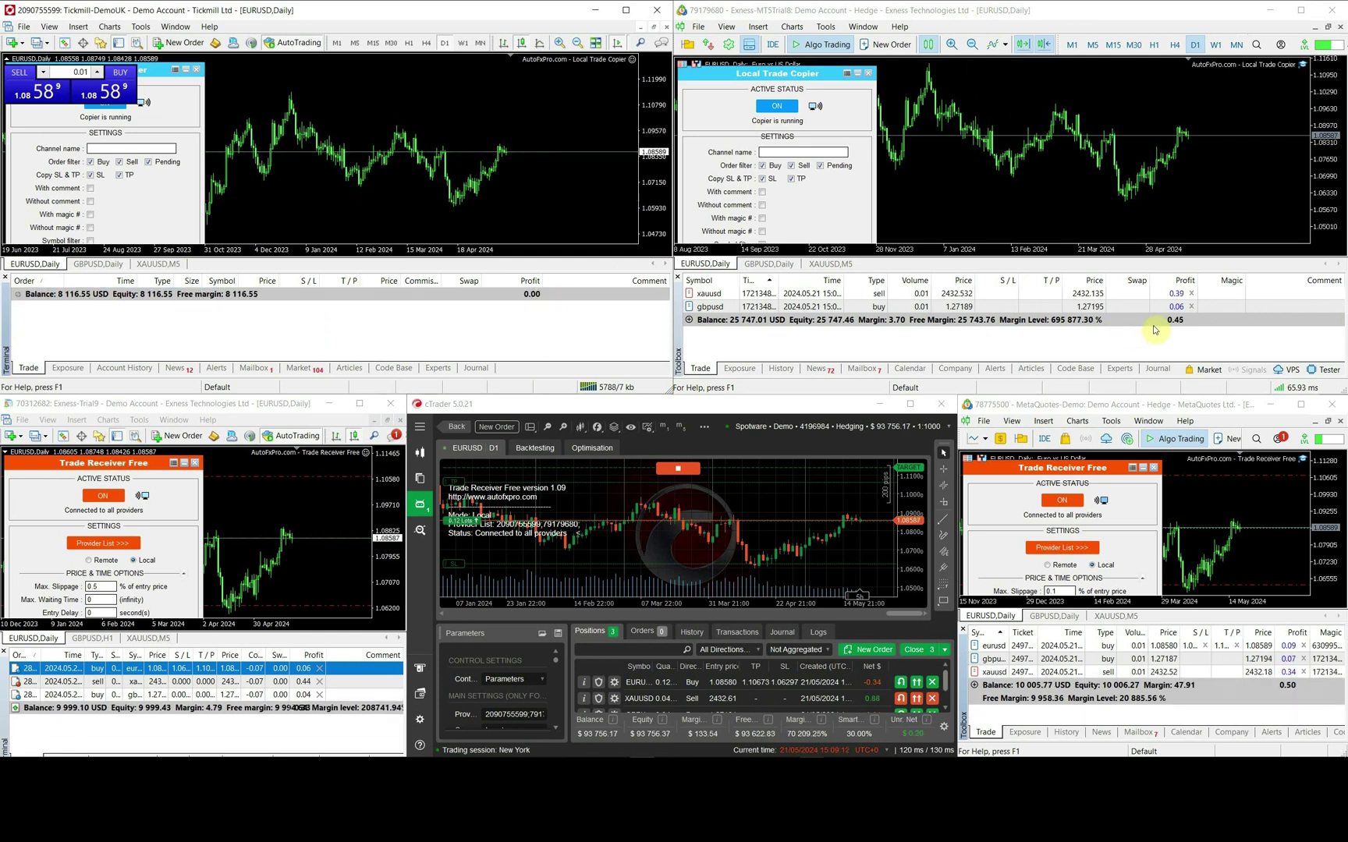
- Close the Exness provider's GBPUSD buy and XAUUSD sell positions
click(1192, 307)
click(1191, 293)
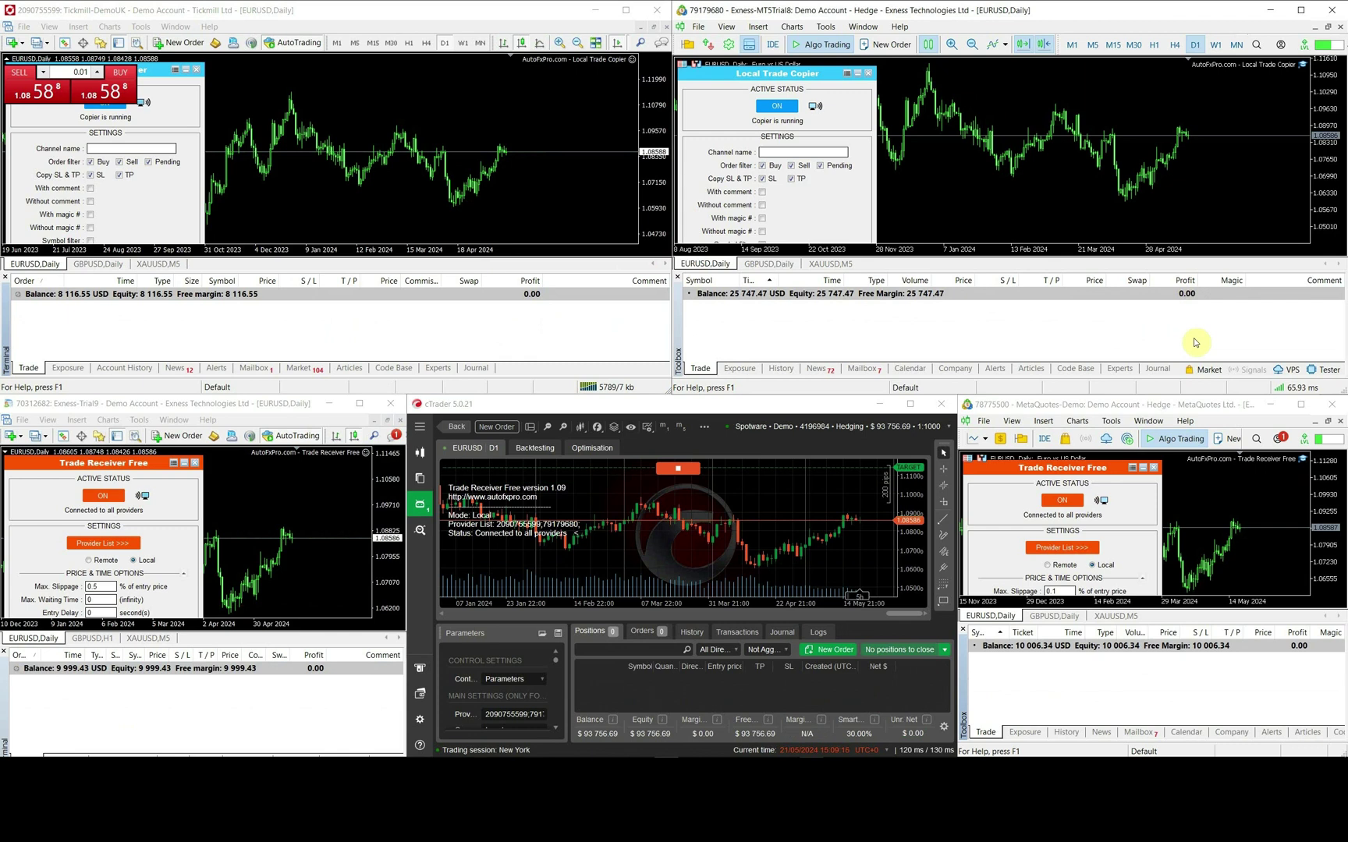